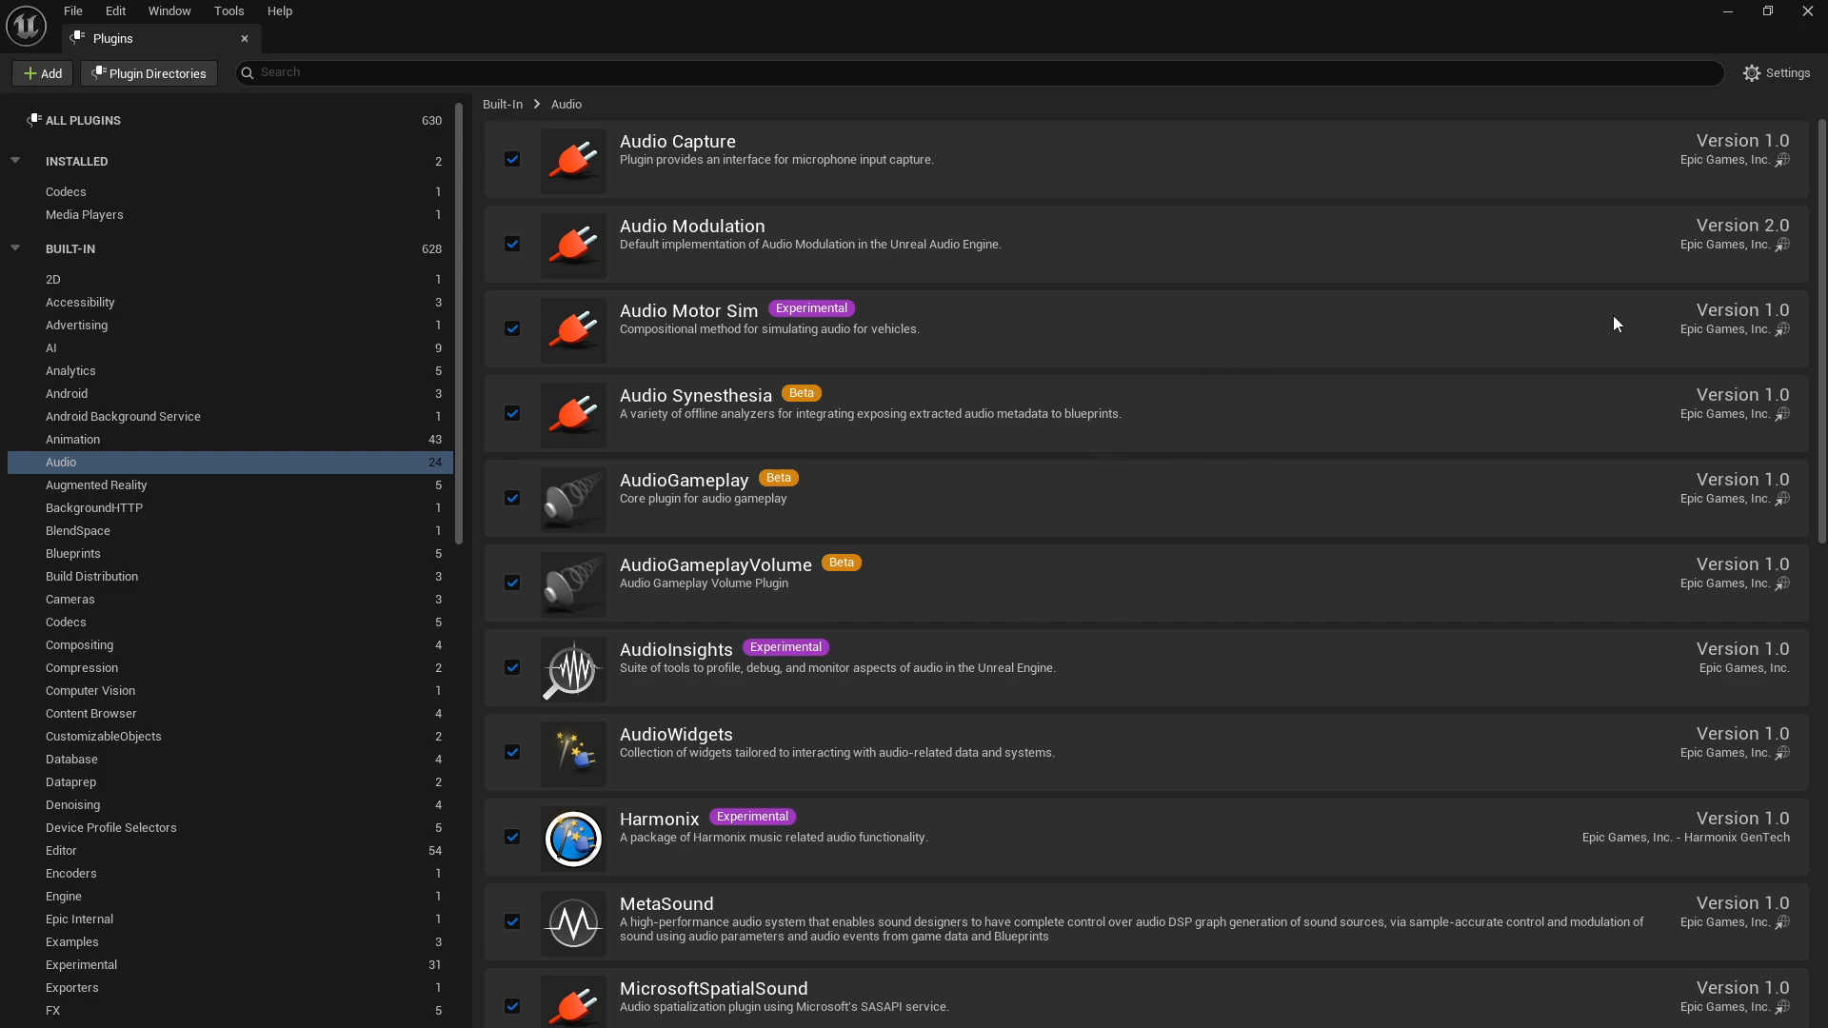
{"action": "mouse_move", "coordinate": [1821, 147]}
{"action": "left_mouse_down"}
{"action": "mouse_move", "coordinate": [1802, 485]}
{"action": "mouse_move", "coordinate": [1820, 681]}
{"action": "mouse_move", "coordinate": [1820, 145]}
{"action": "left_mouse_up"}
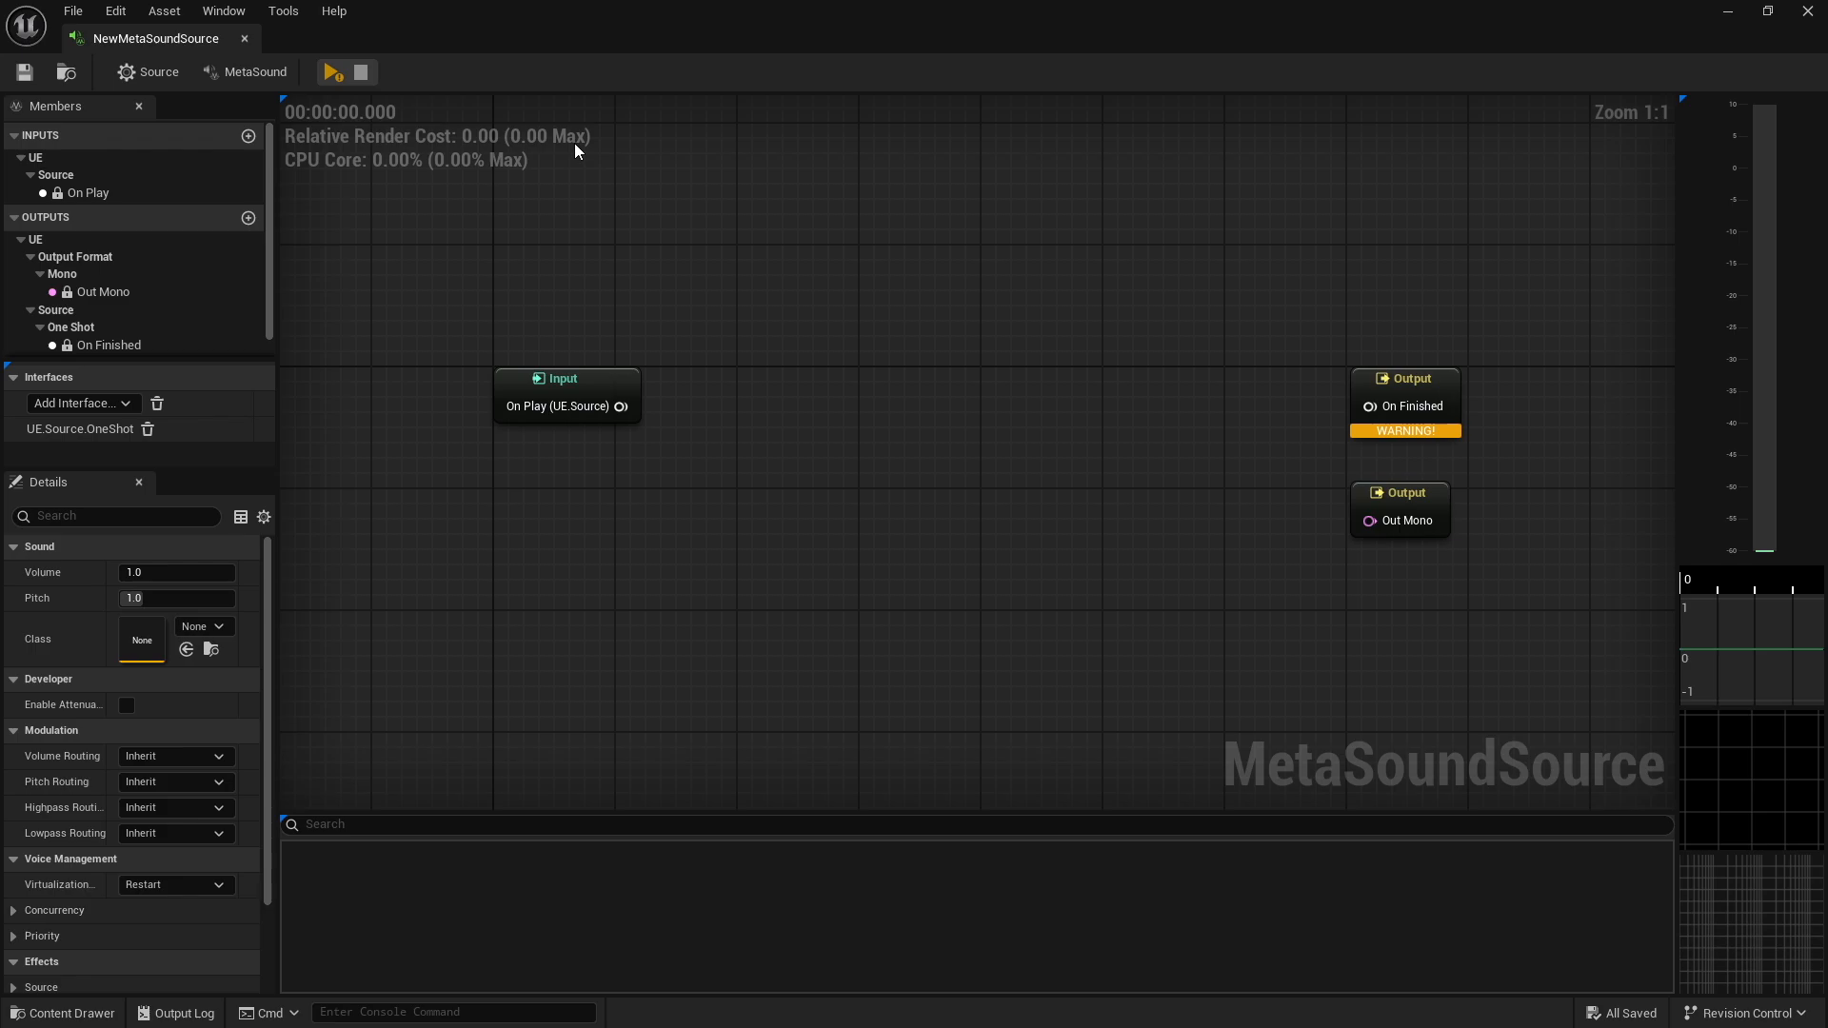
Examine the general Source settings and the MetaSound settings of NewMetaSoundSource, including the Advanced section
{"action": "left_click", "coordinate": [248, 71]}
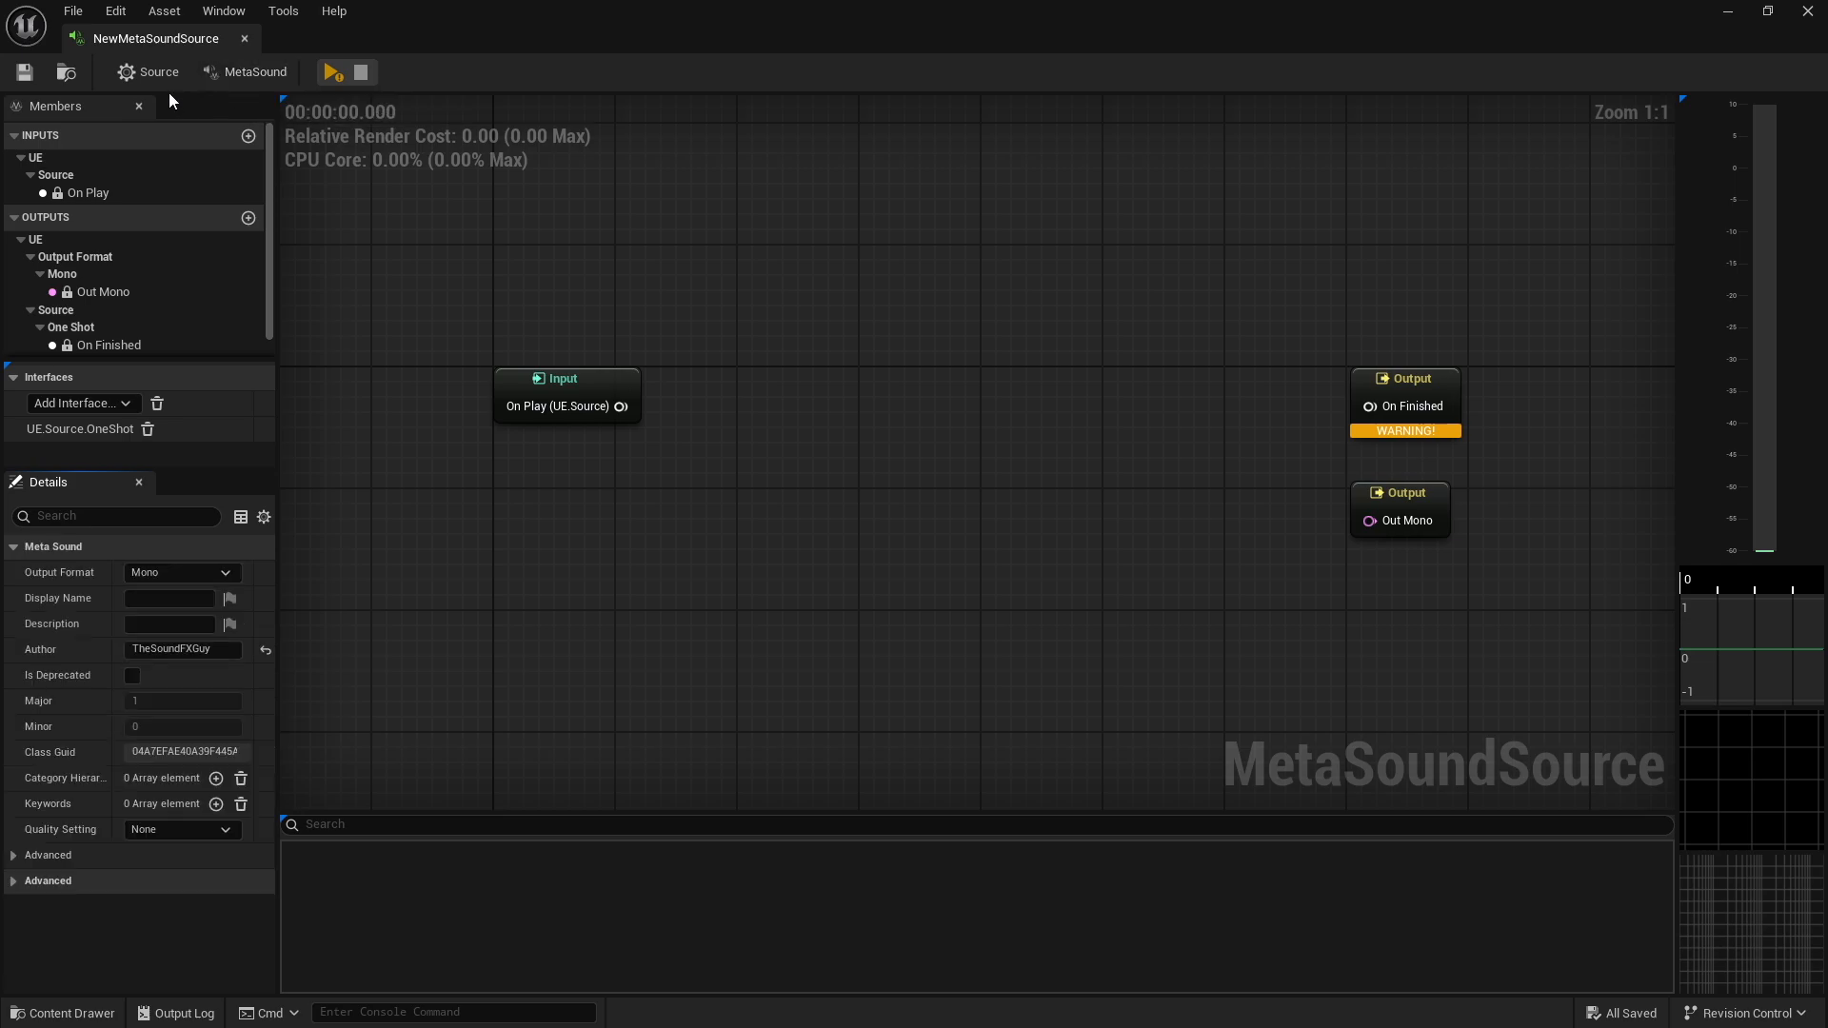
{"action": "left_click", "coordinate": [145, 68]}
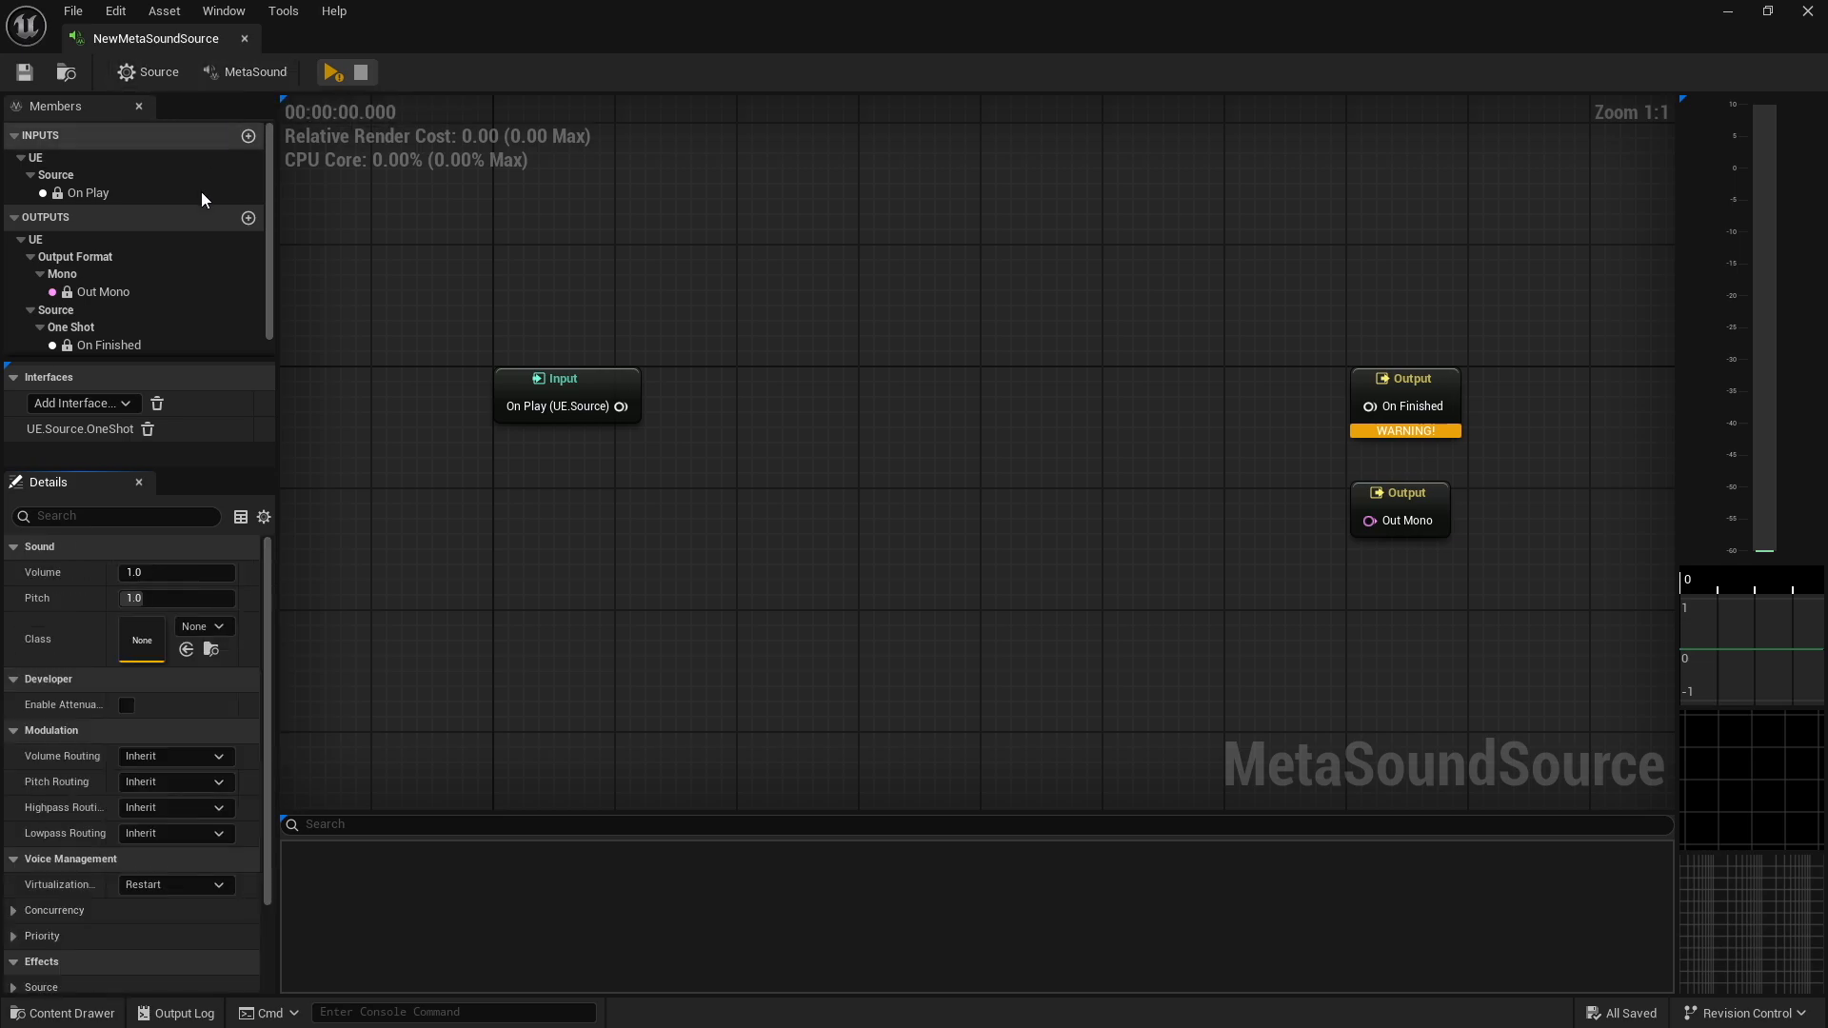
{"action": "scroll", "coordinate": [206, 729], "scroll_direction": "down", "scroll_amount": 3}
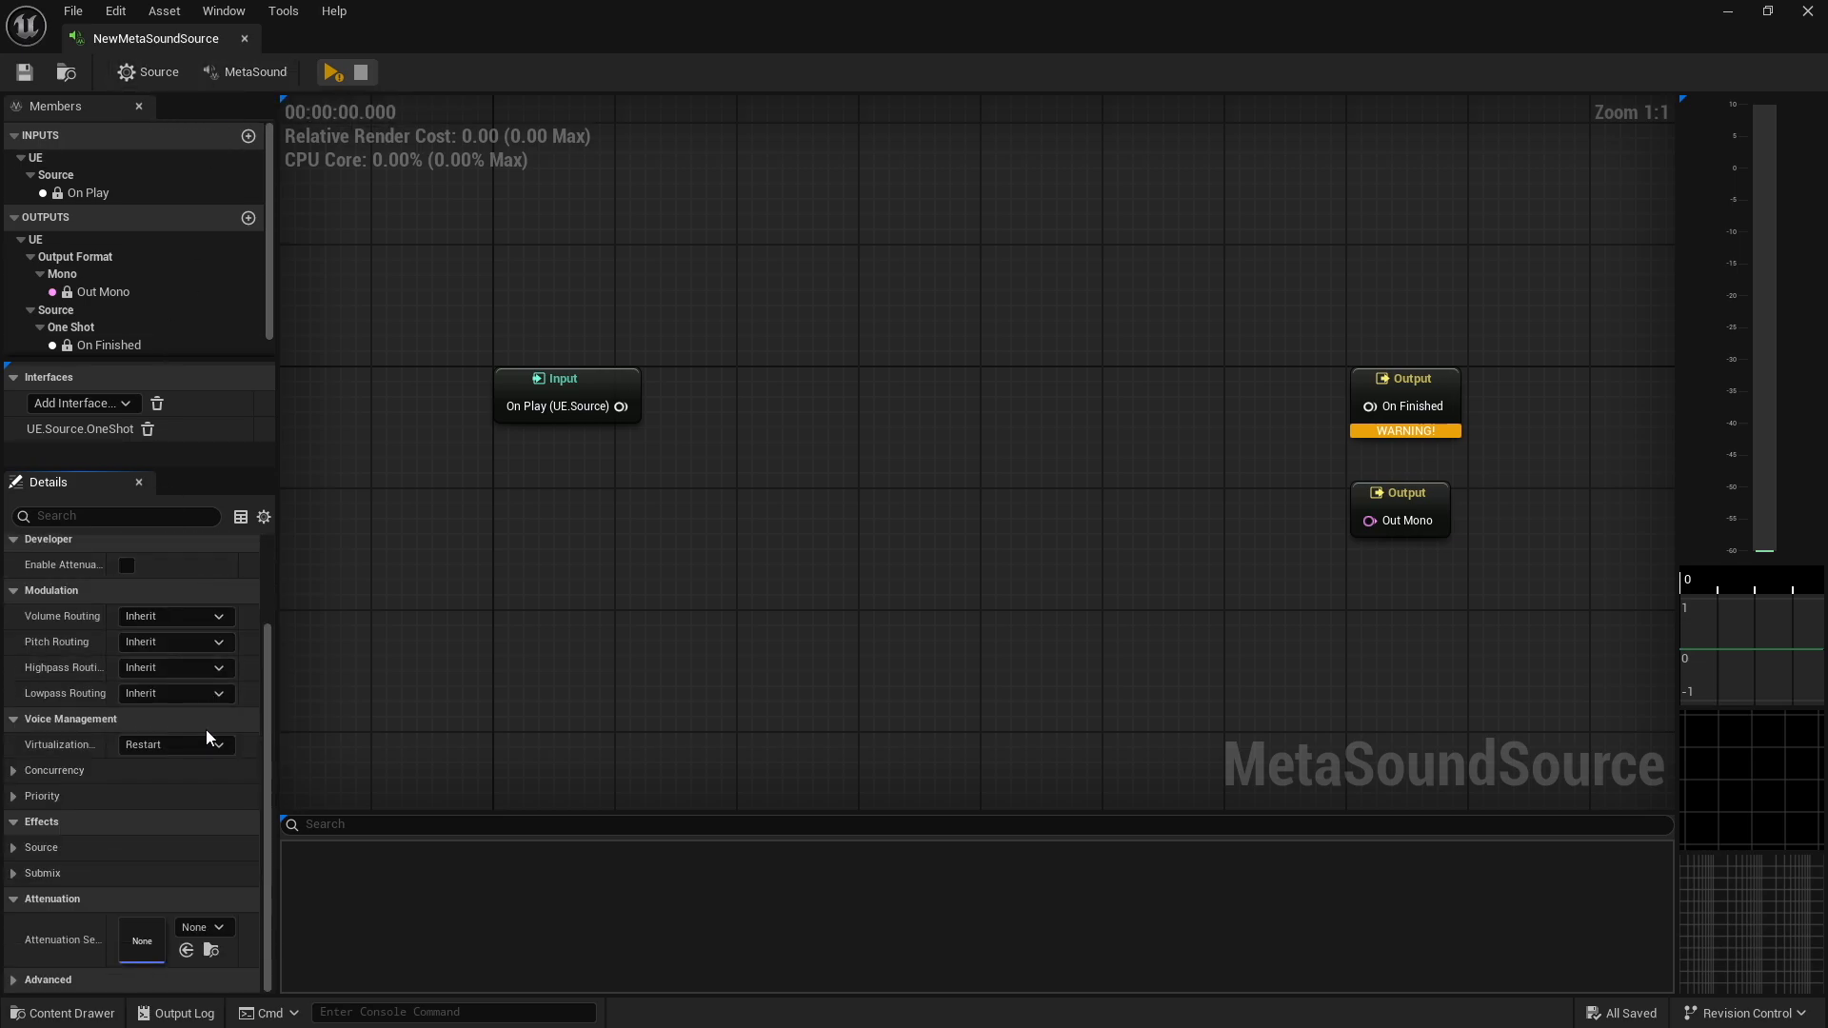
{"action": "scroll", "coordinate": [206, 729], "scroll_direction": "up", "scroll_amount": 1}
{"action": "scroll", "coordinate": [206, 730], "scroll_direction": "down", "scroll_amount": 1}
{"action": "left_click", "coordinate": [255, 72]}
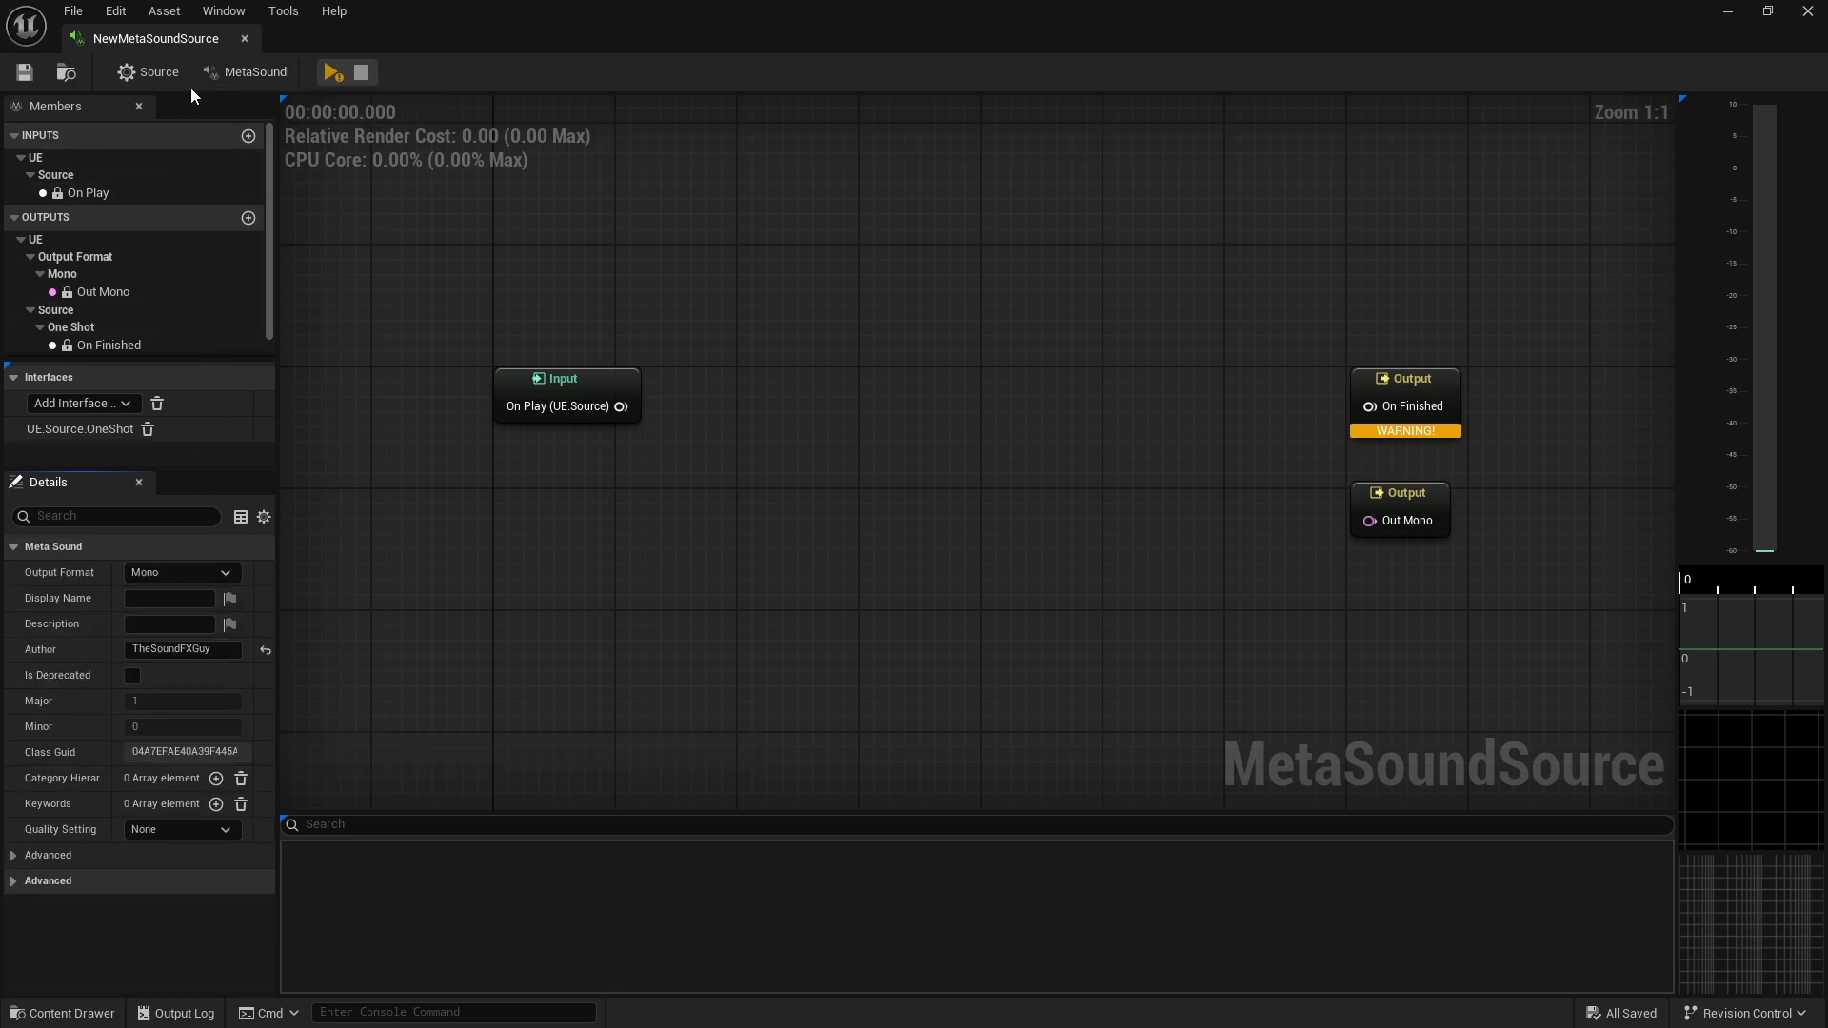
{"action": "left_click", "coordinate": [13, 882]}
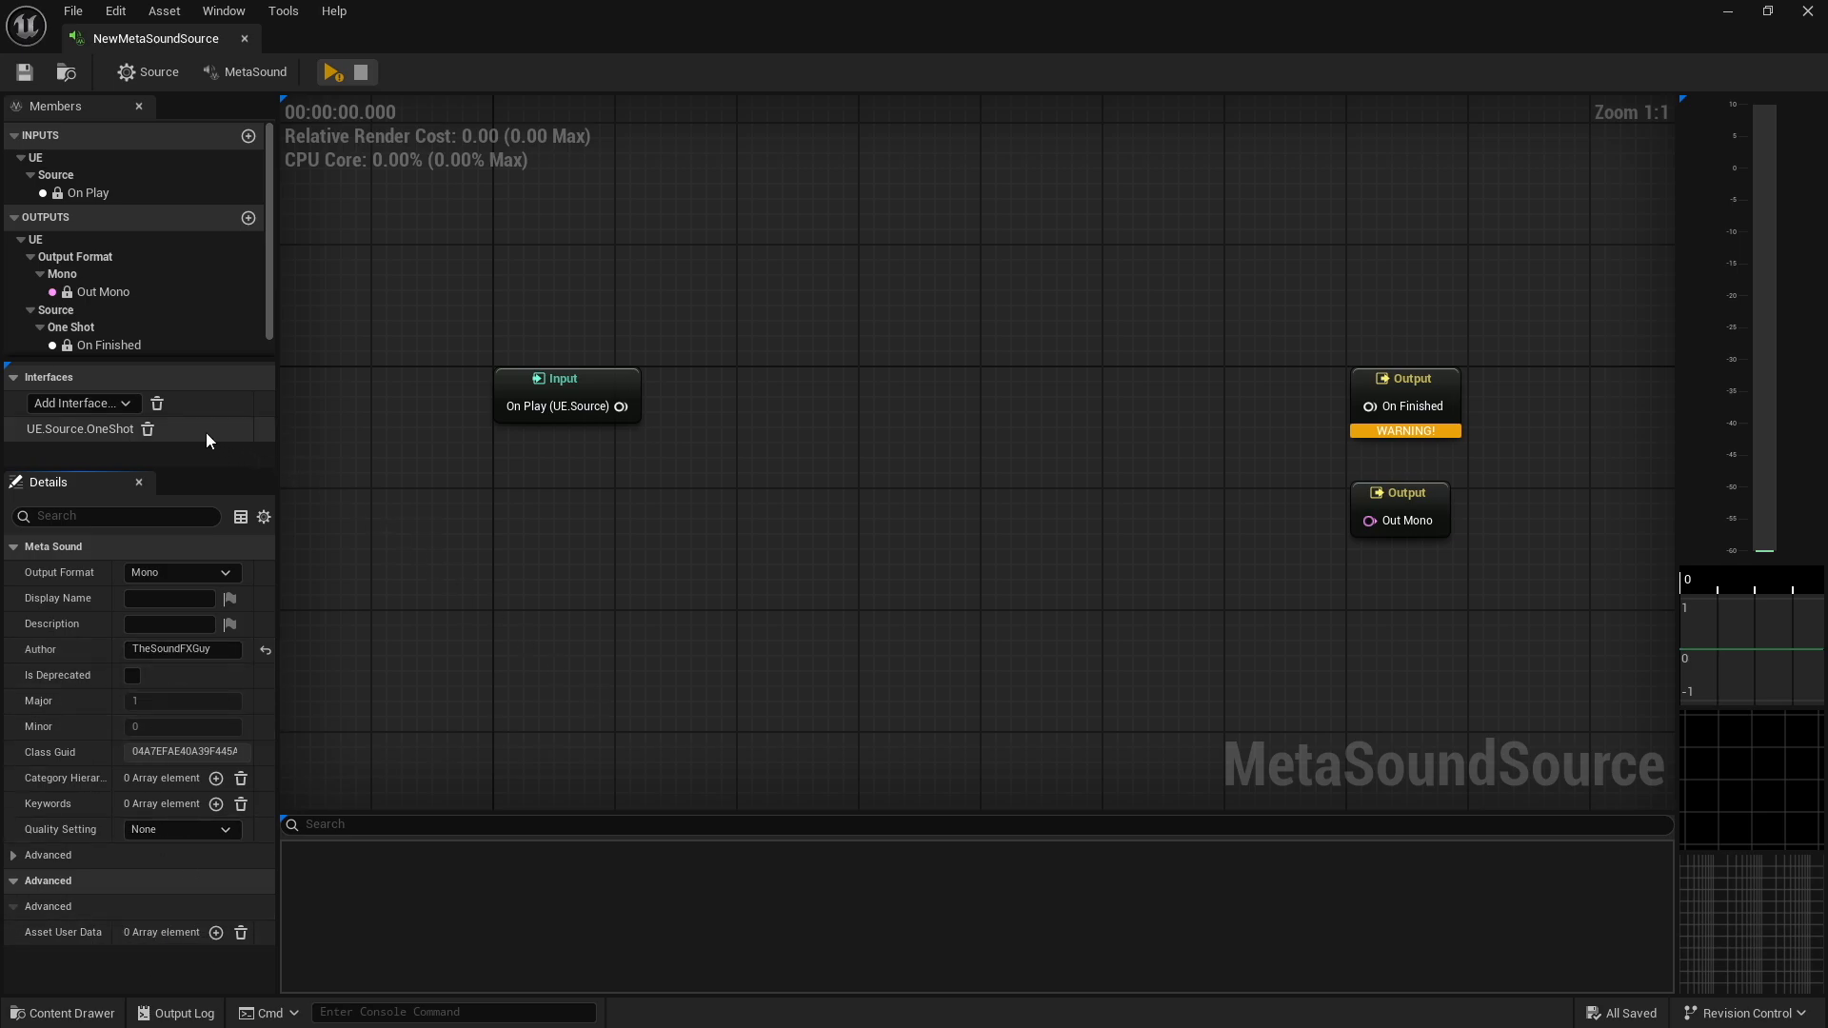
Add the UE.Source.StartTime interface and place its Start Time input in the graph just below the On Play input
{"action": "left_click", "coordinate": [124, 404]}
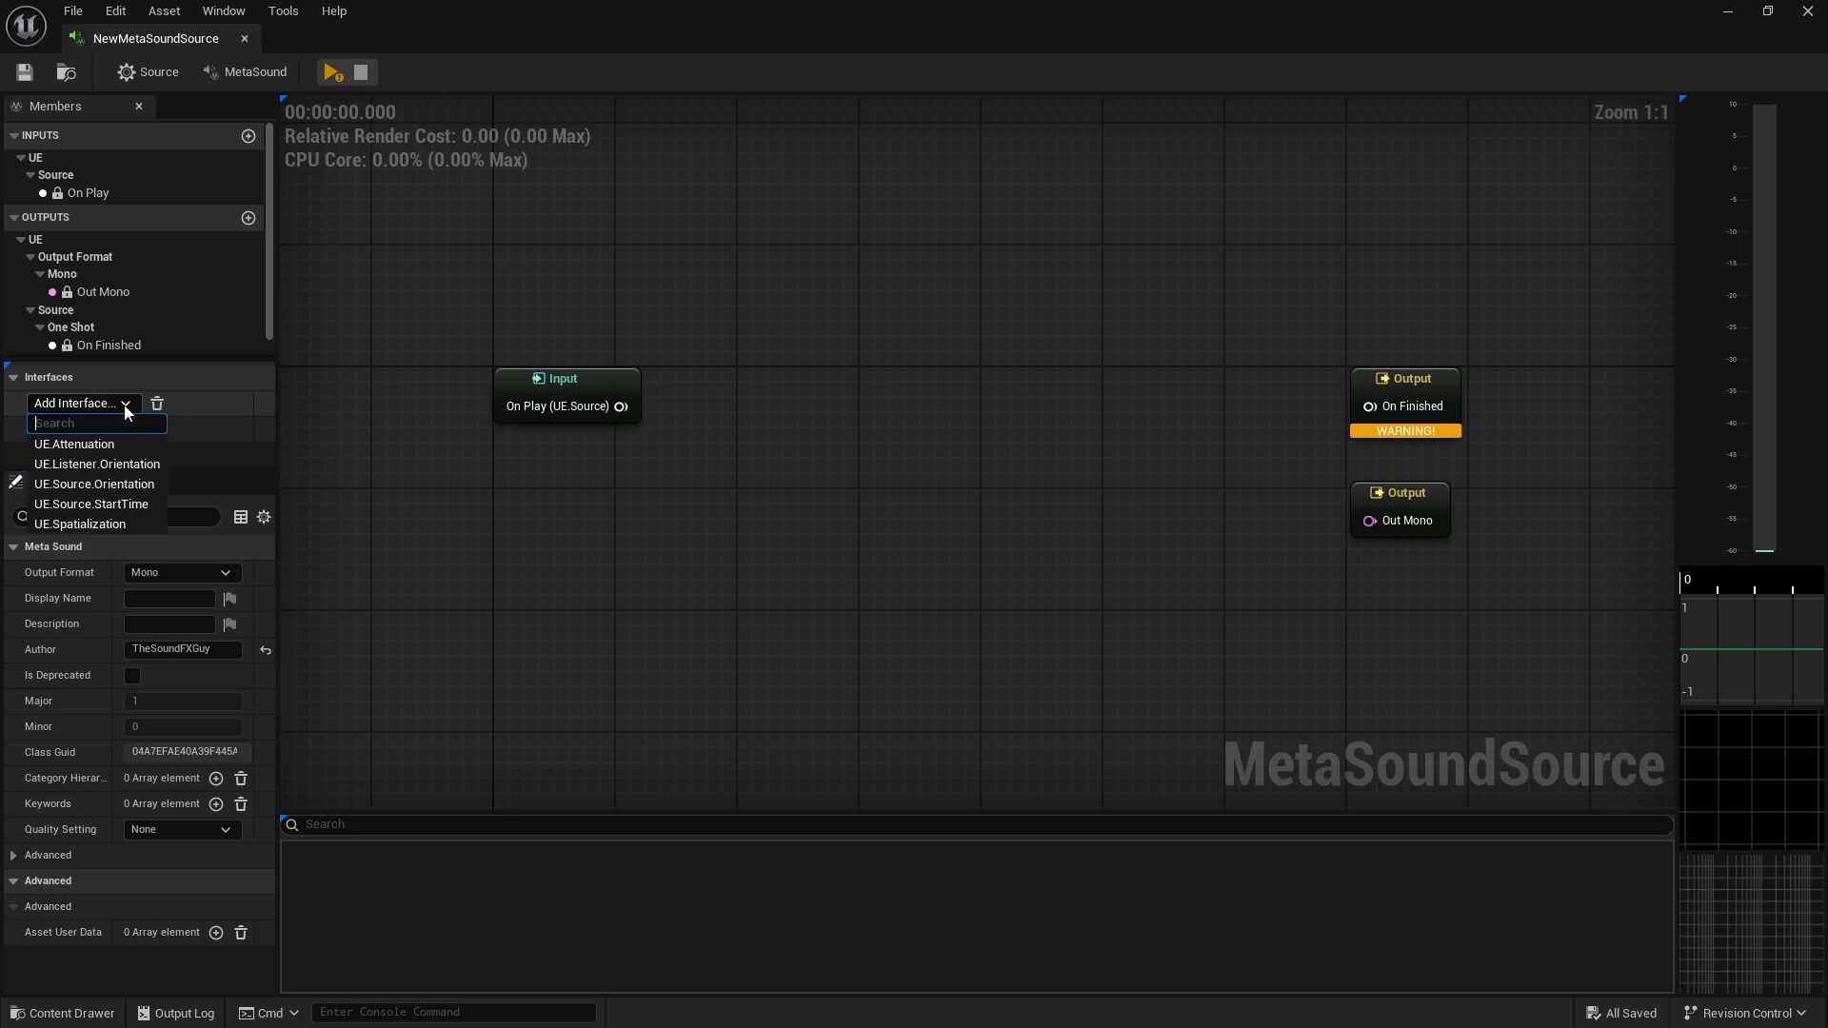
{"action": "left_click", "coordinate": [122, 507]}
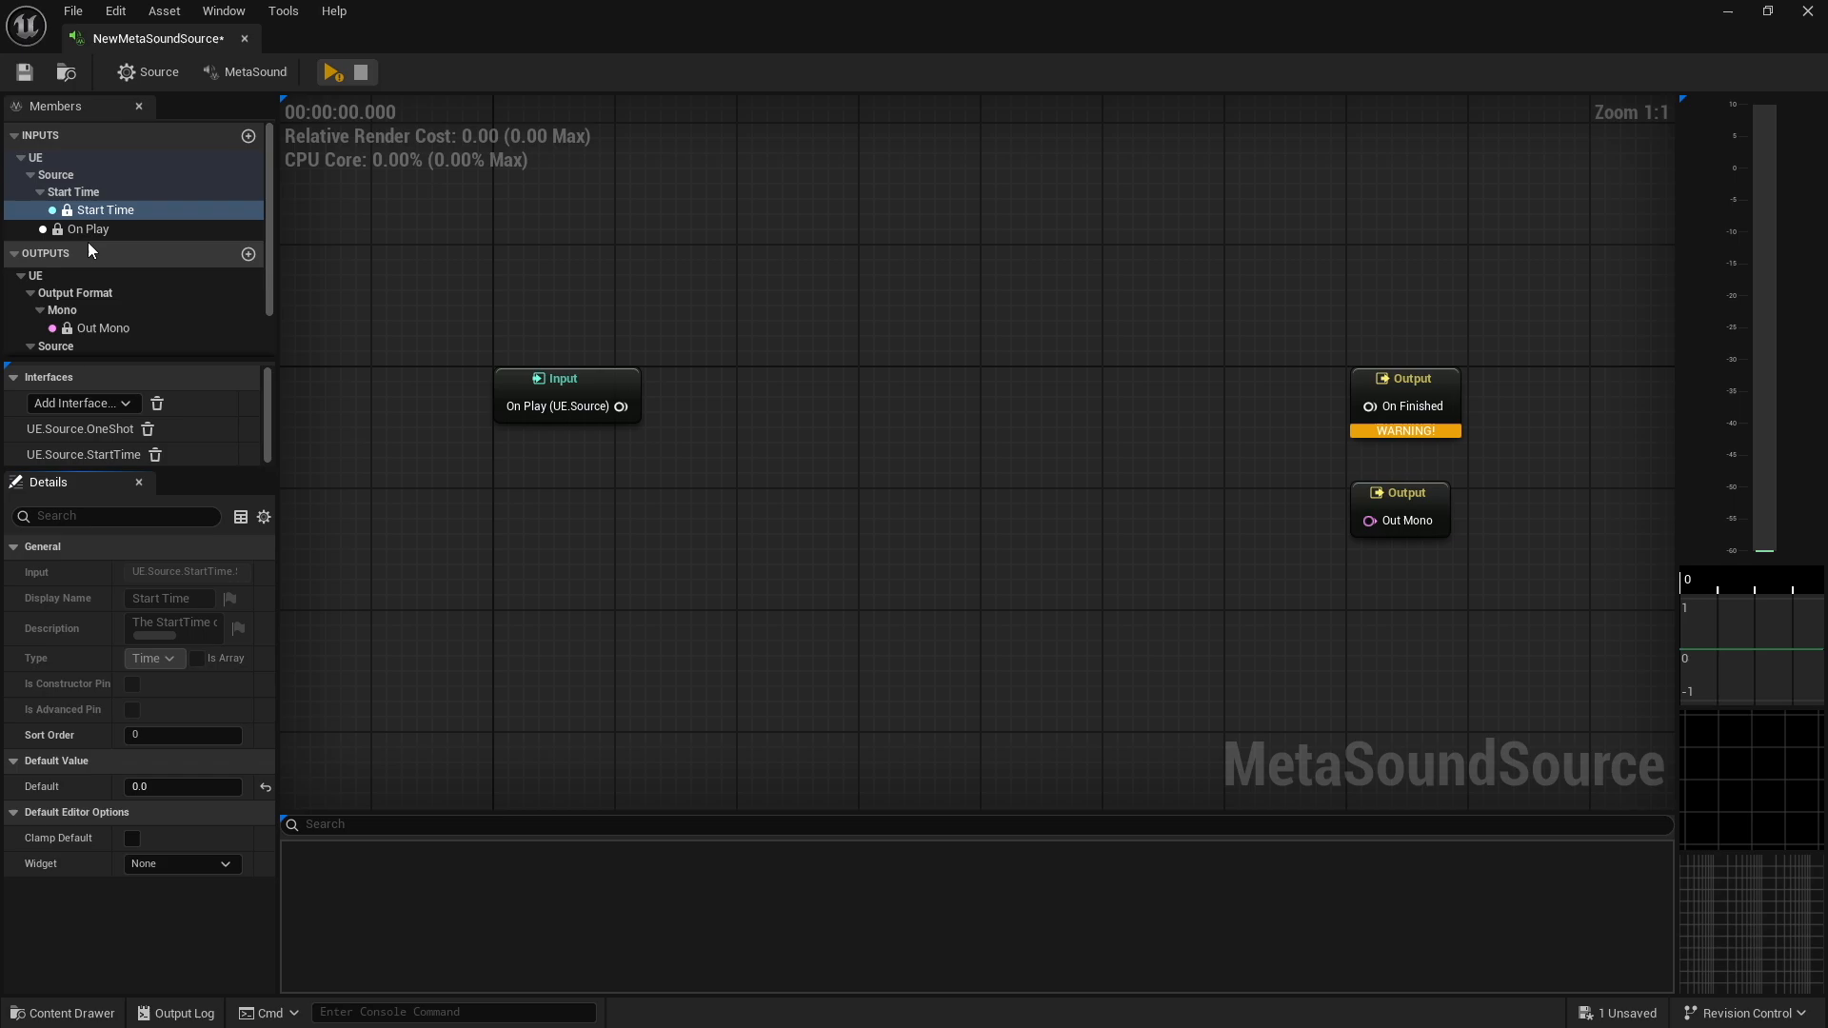
{"action": "left_click_drag", "start_coordinate": [102, 209], "coordinate": [640, 567]}
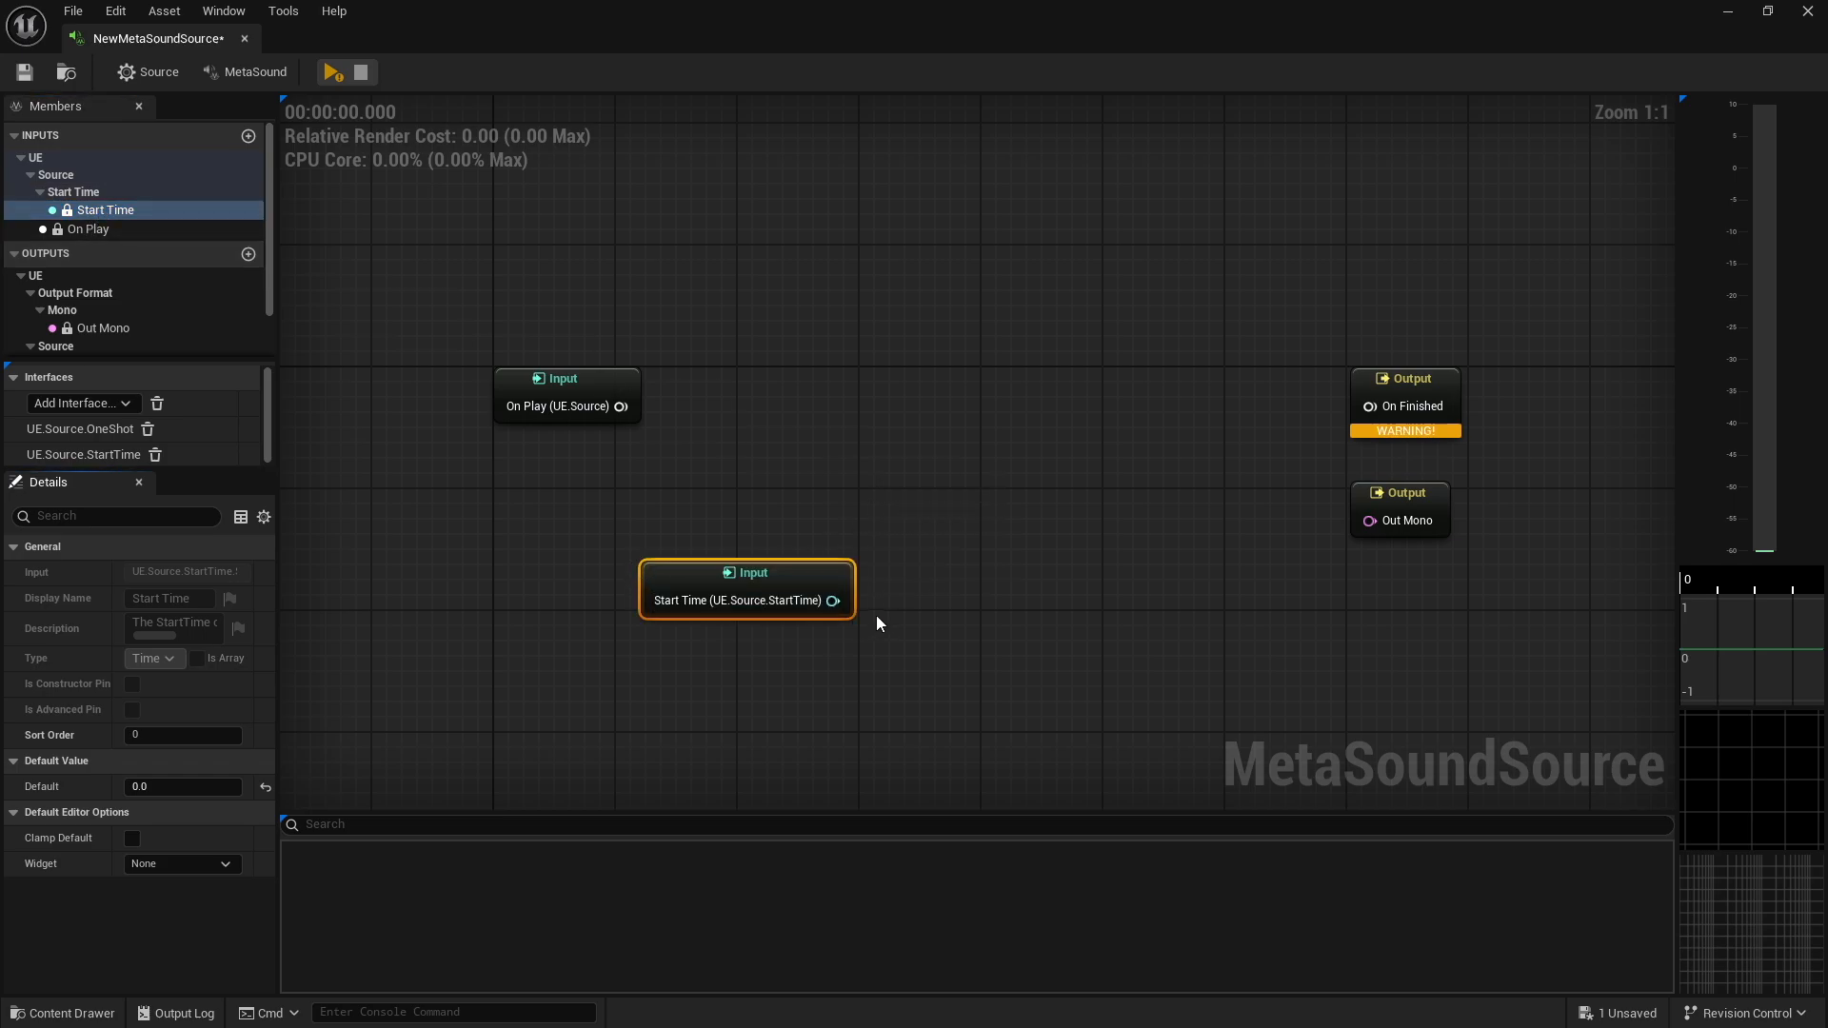
{"action": "right_click_drag", "start_coordinate": [869, 510], "coordinate": [755, 466]}
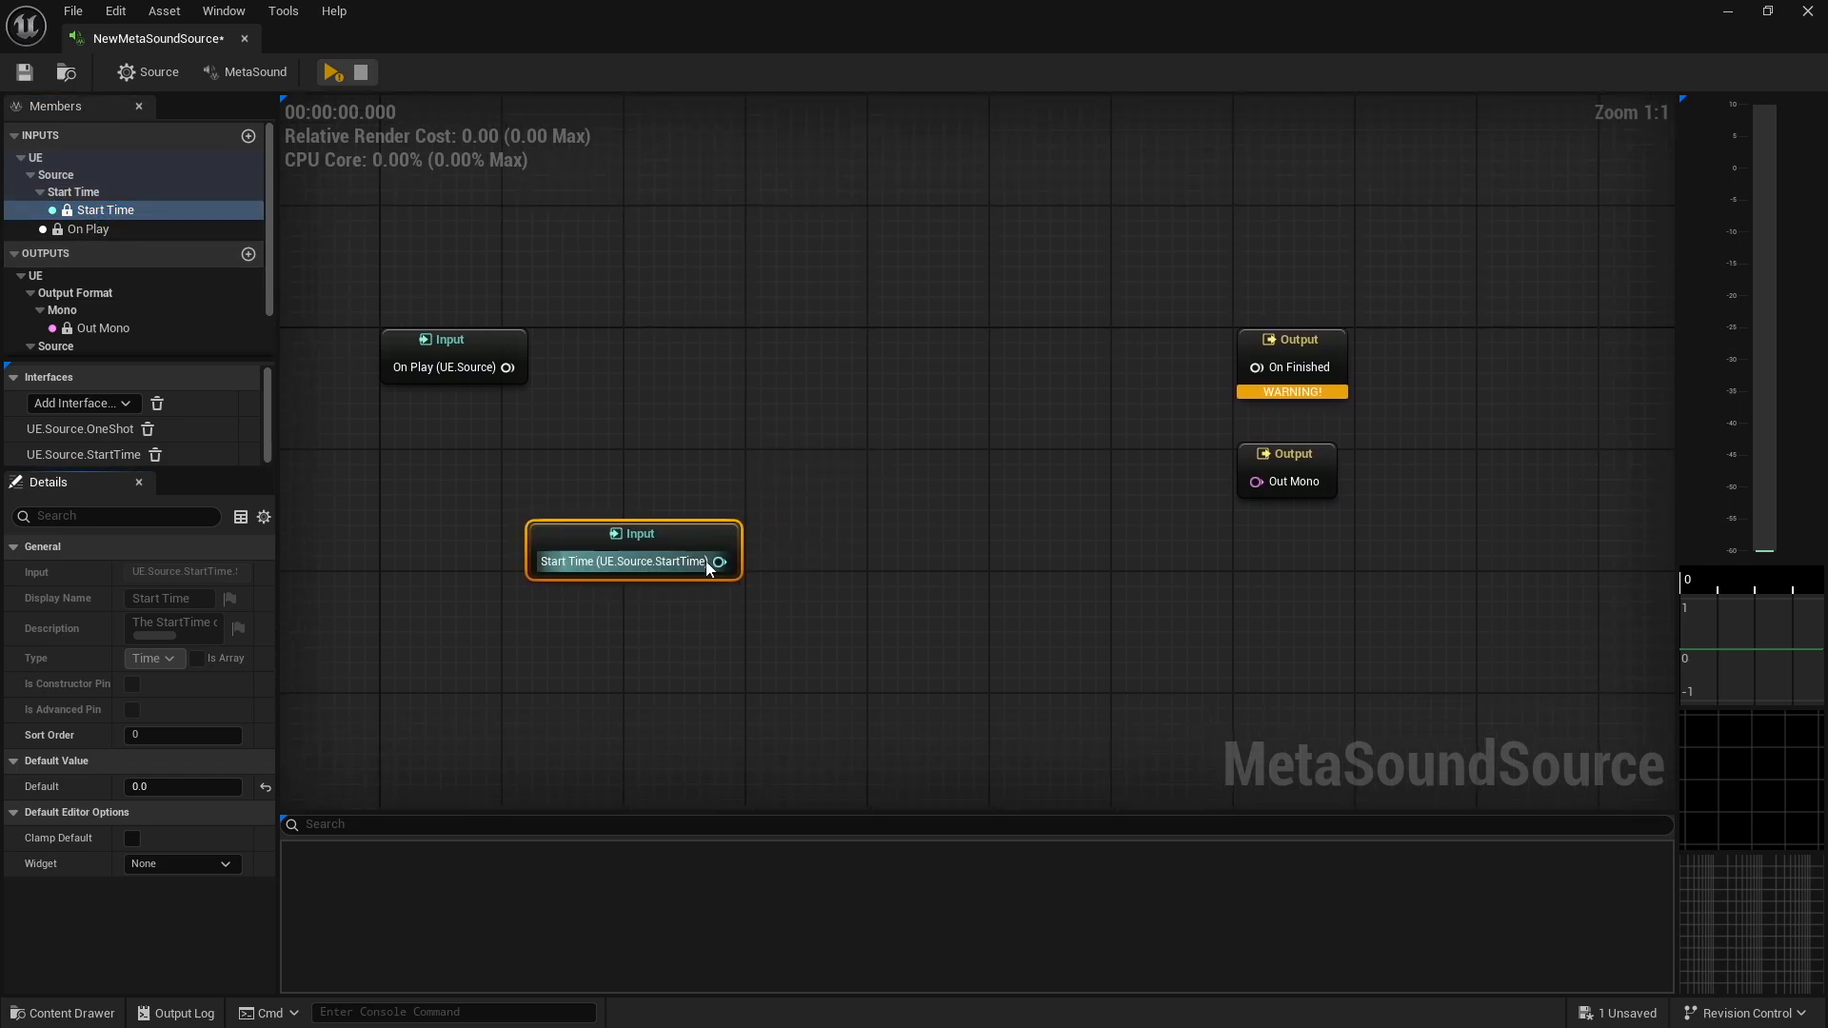
{"action": "left_click_drag", "start_coordinate": [709, 543], "coordinate": [501, 425]}
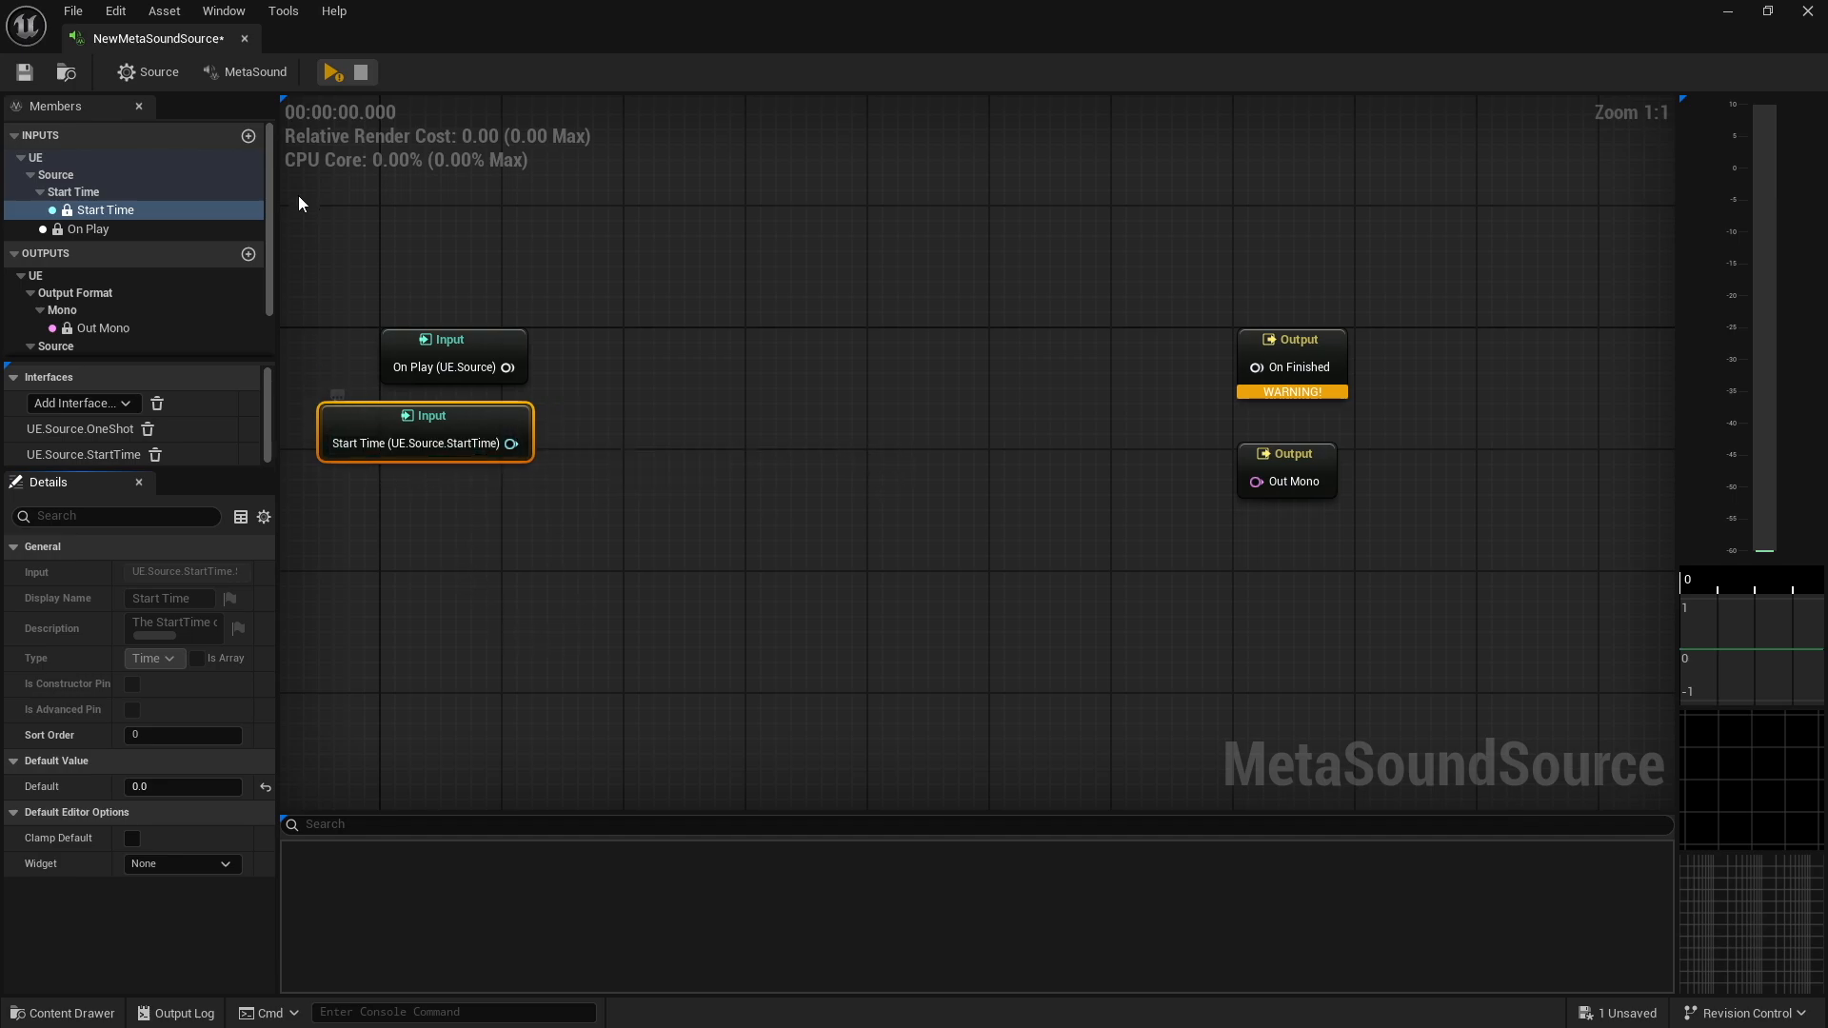
Create a new graph input, set its type to Time, and add it to the graph below the Start Time node
{"action": "left_click", "coordinate": [248, 137]}
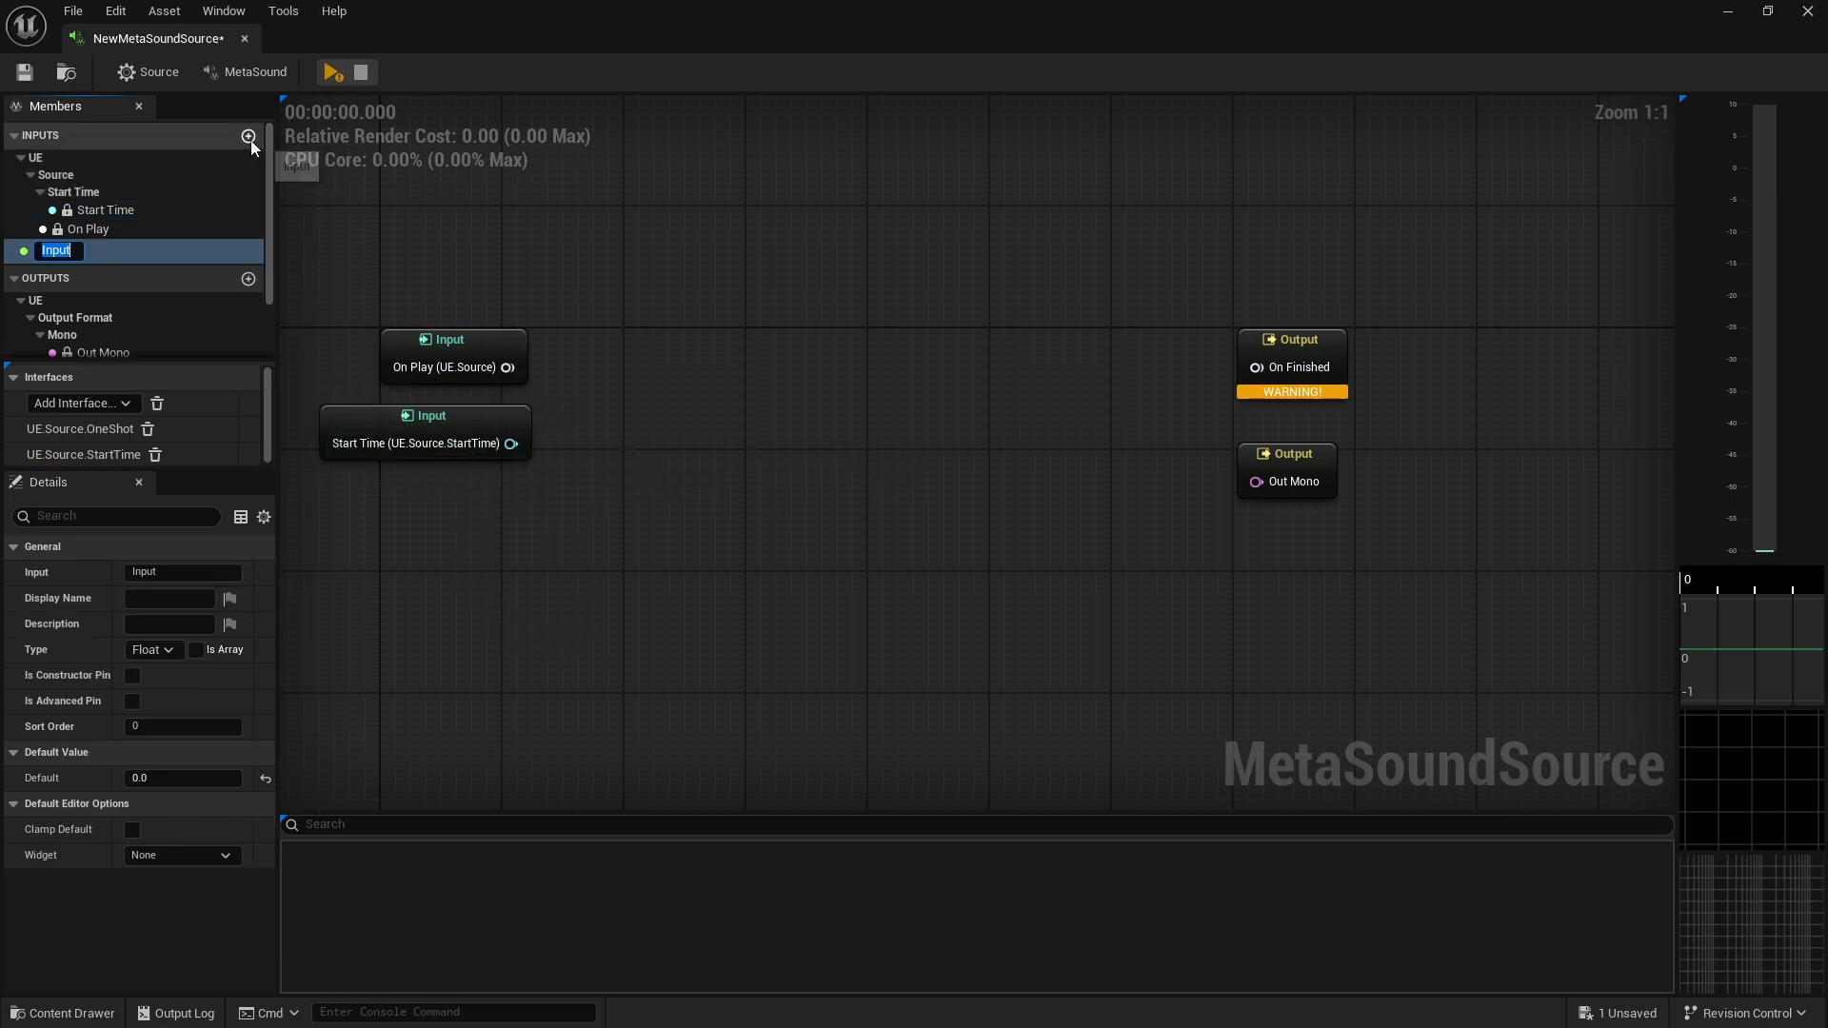
{"action": "left_click", "coordinate": [164, 651]}
{"action": "scroll", "coordinate": [230, 488], "scroll_direction": "down", "scroll_amount": 15}
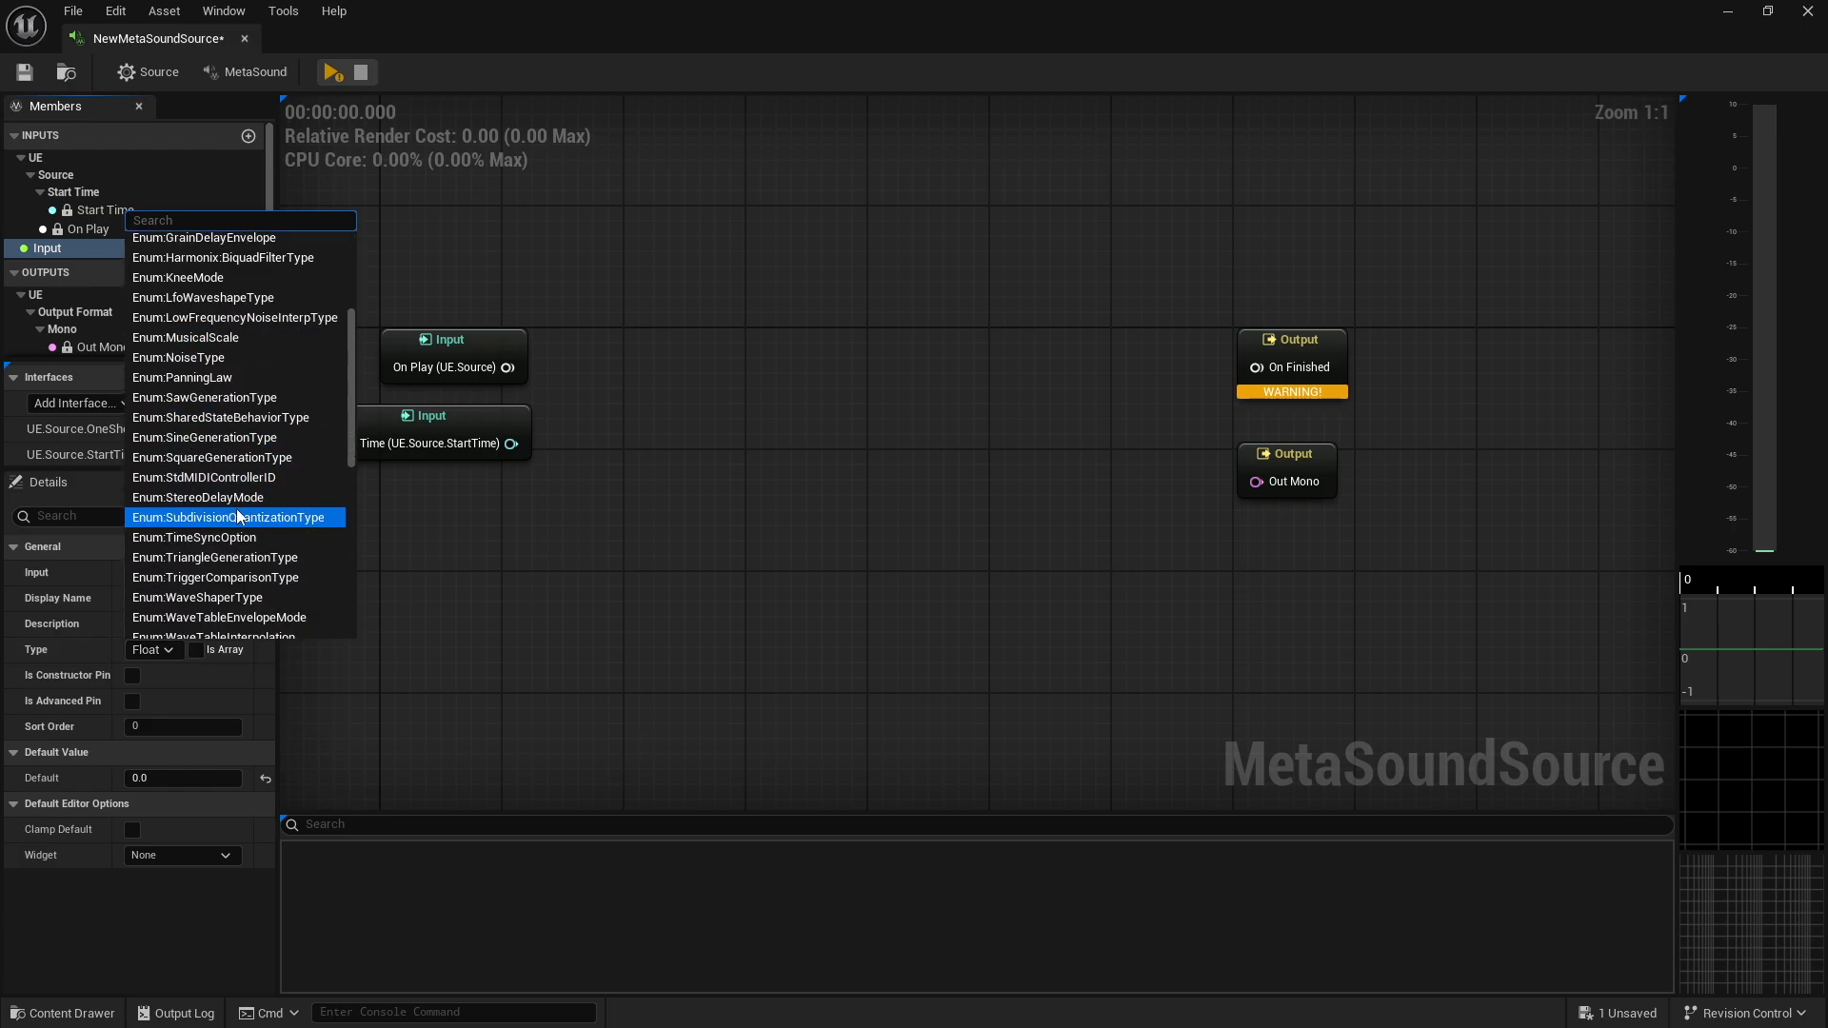
{"action": "scroll", "coordinate": [202, 505], "scroll_direction": "down", "scroll_amount": 5}
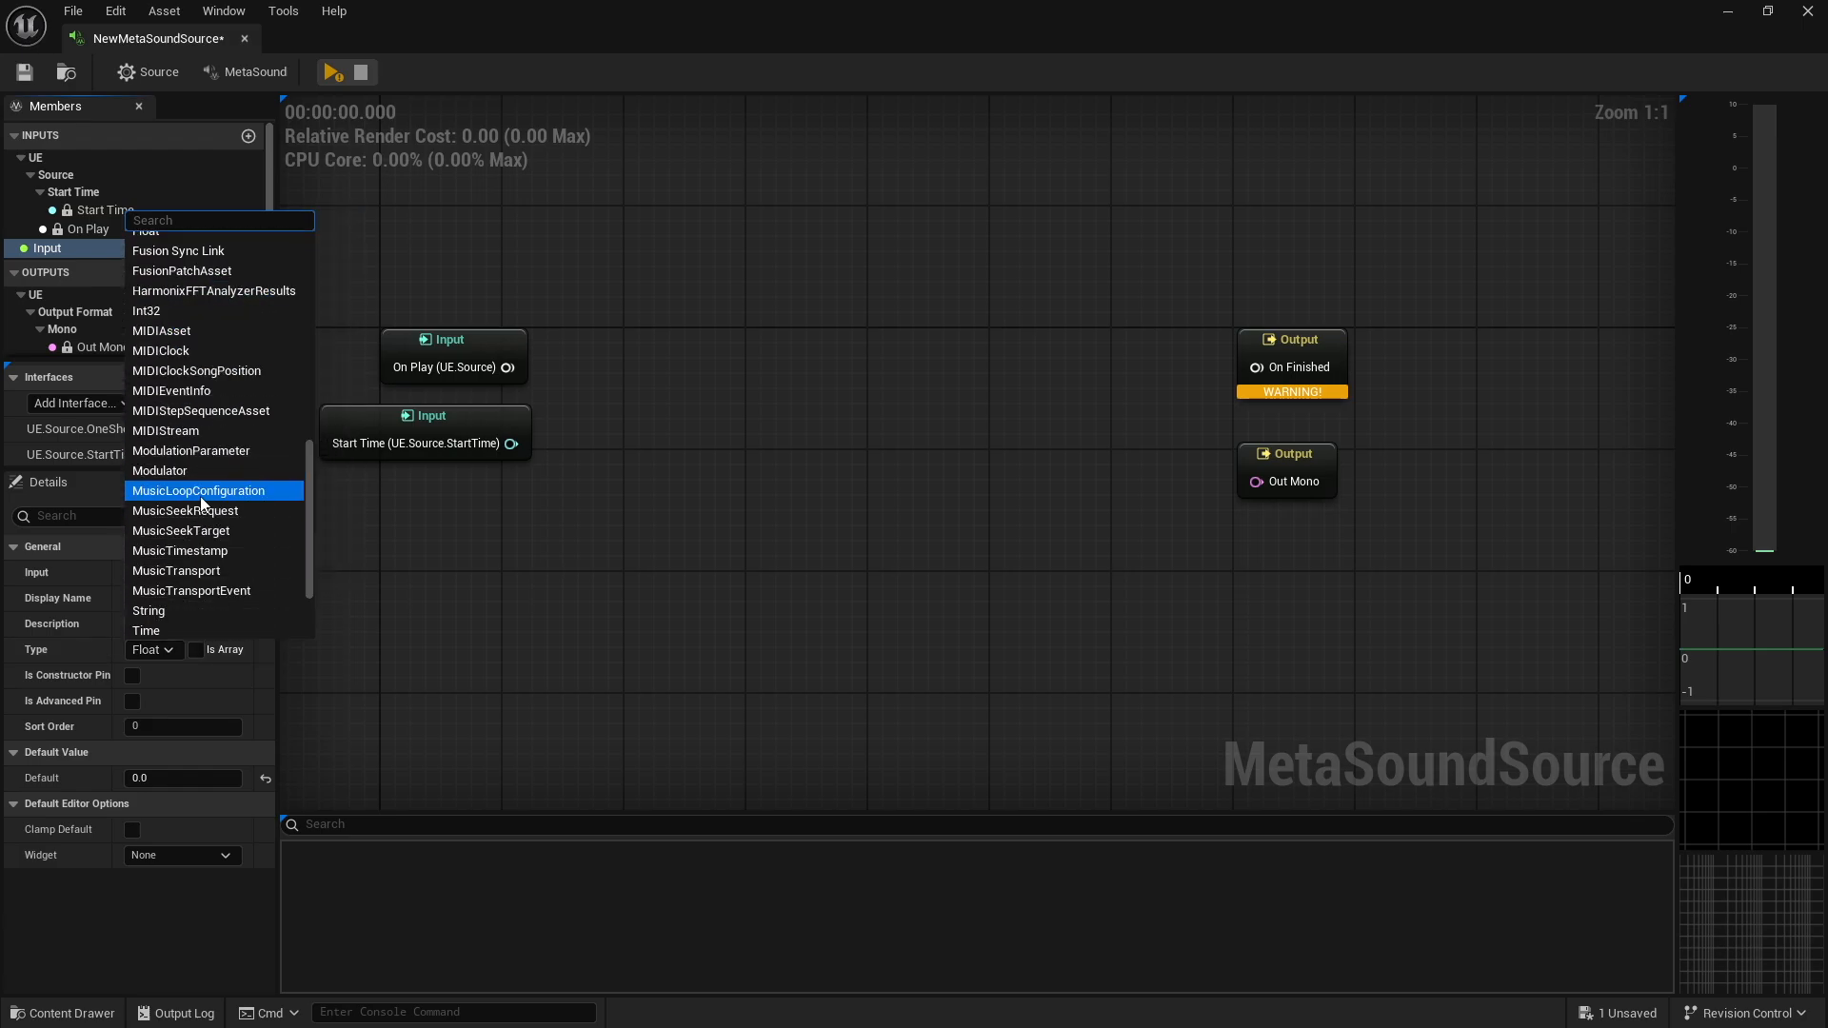
{"action": "left_click", "coordinate": [183, 539]}
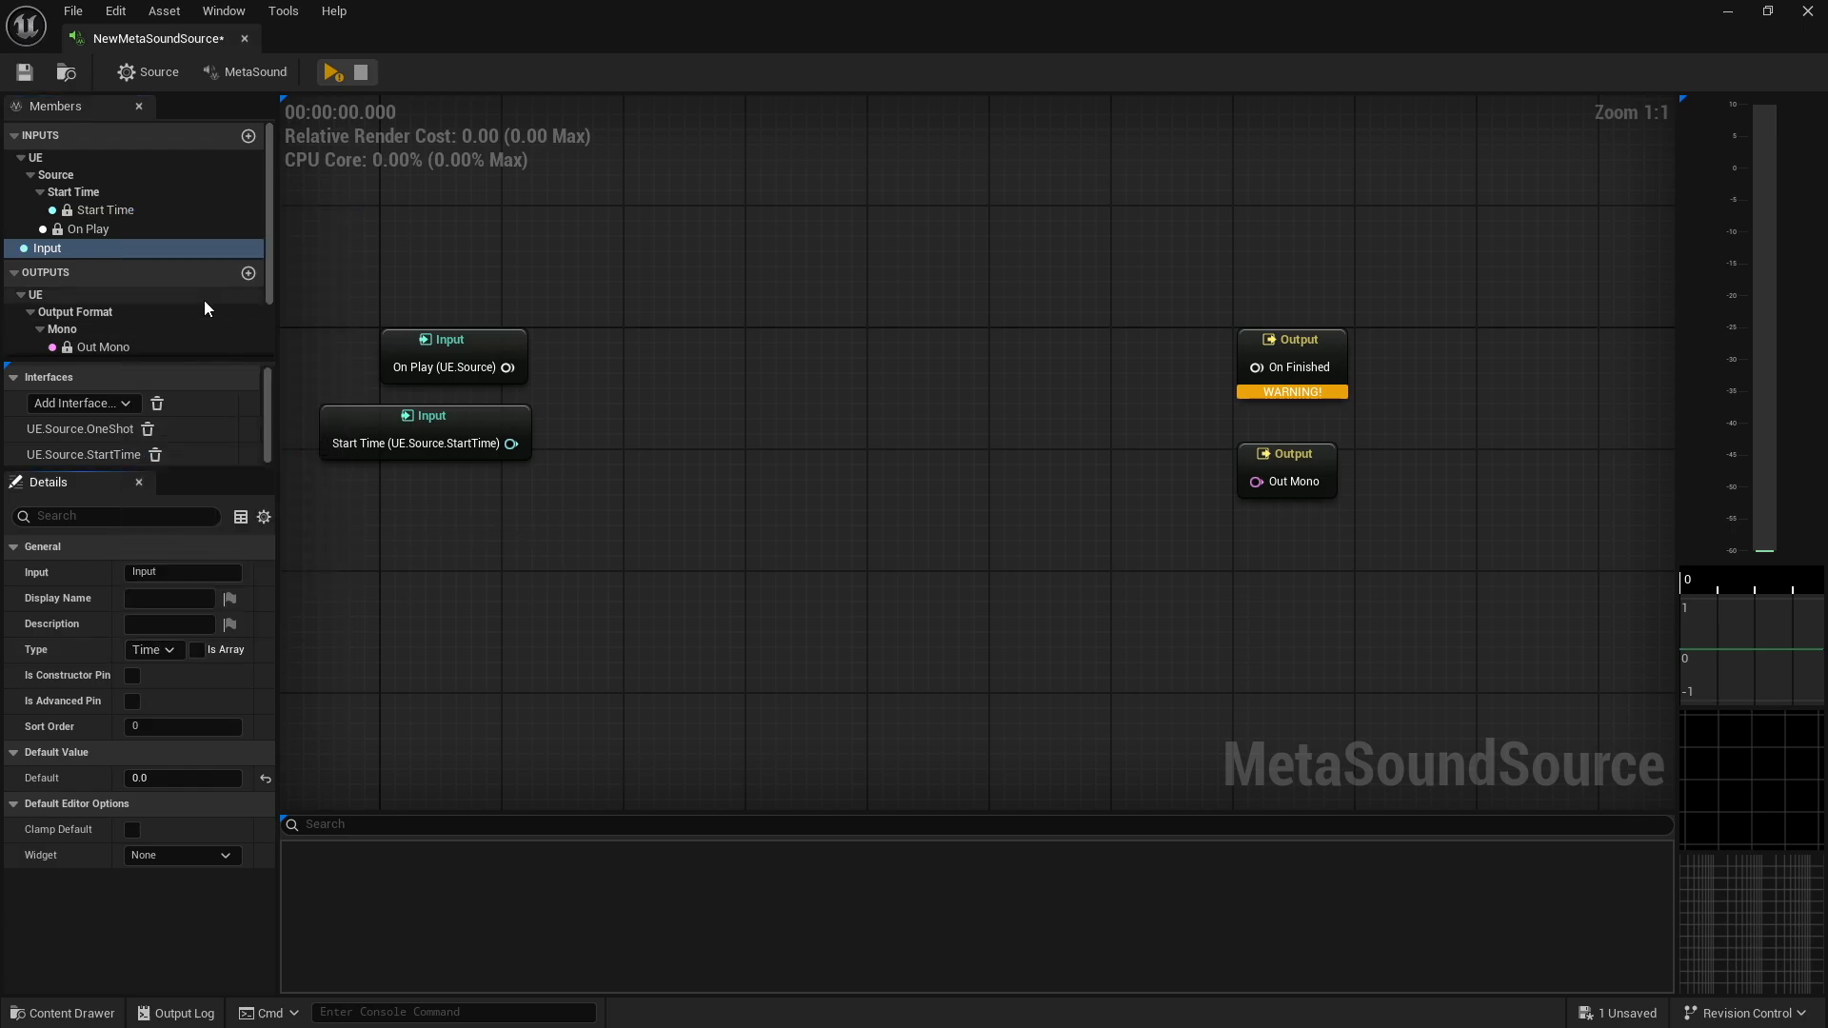
{"action": "left_click_drag", "start_coordinate": [84, 250], "coordinate": [510, 501]}
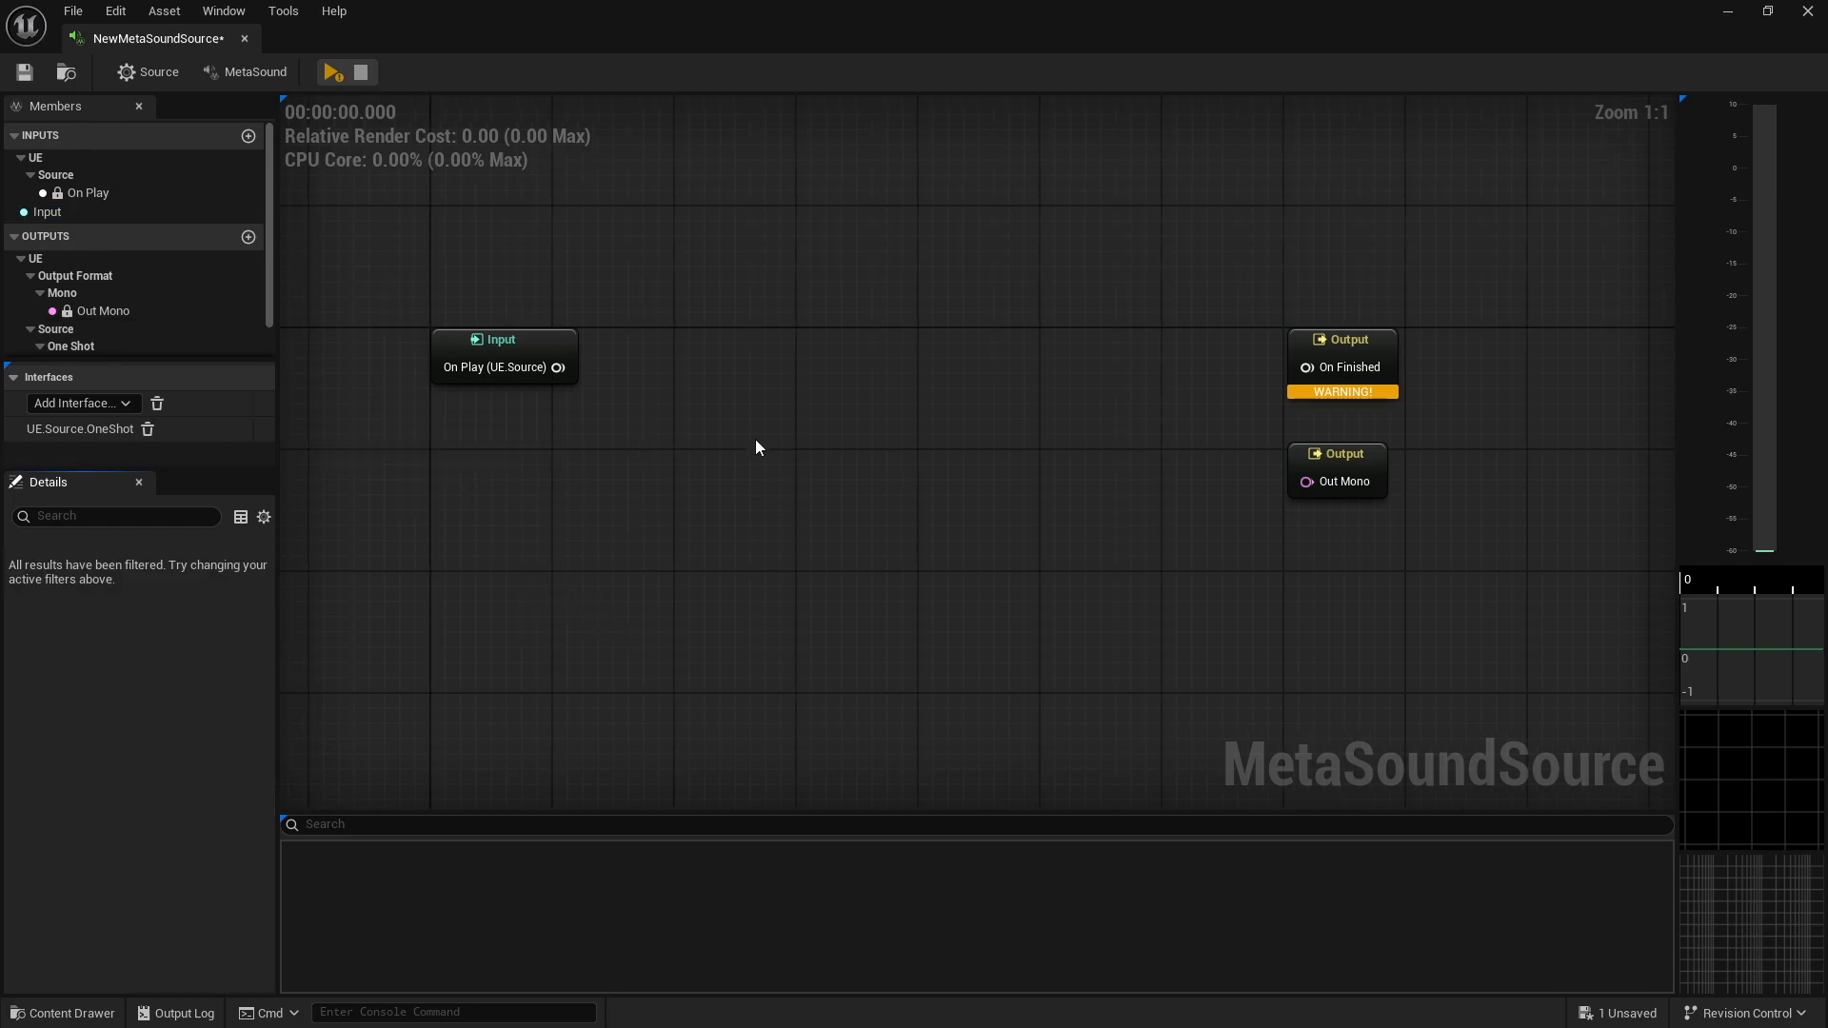
Add a Wave Player (1.0, Mono) node and position it between the On Play input and the output nodes
{"action": "right_click", "coordinate": [761, 402]}
{"action": "type", "text": "wave"}
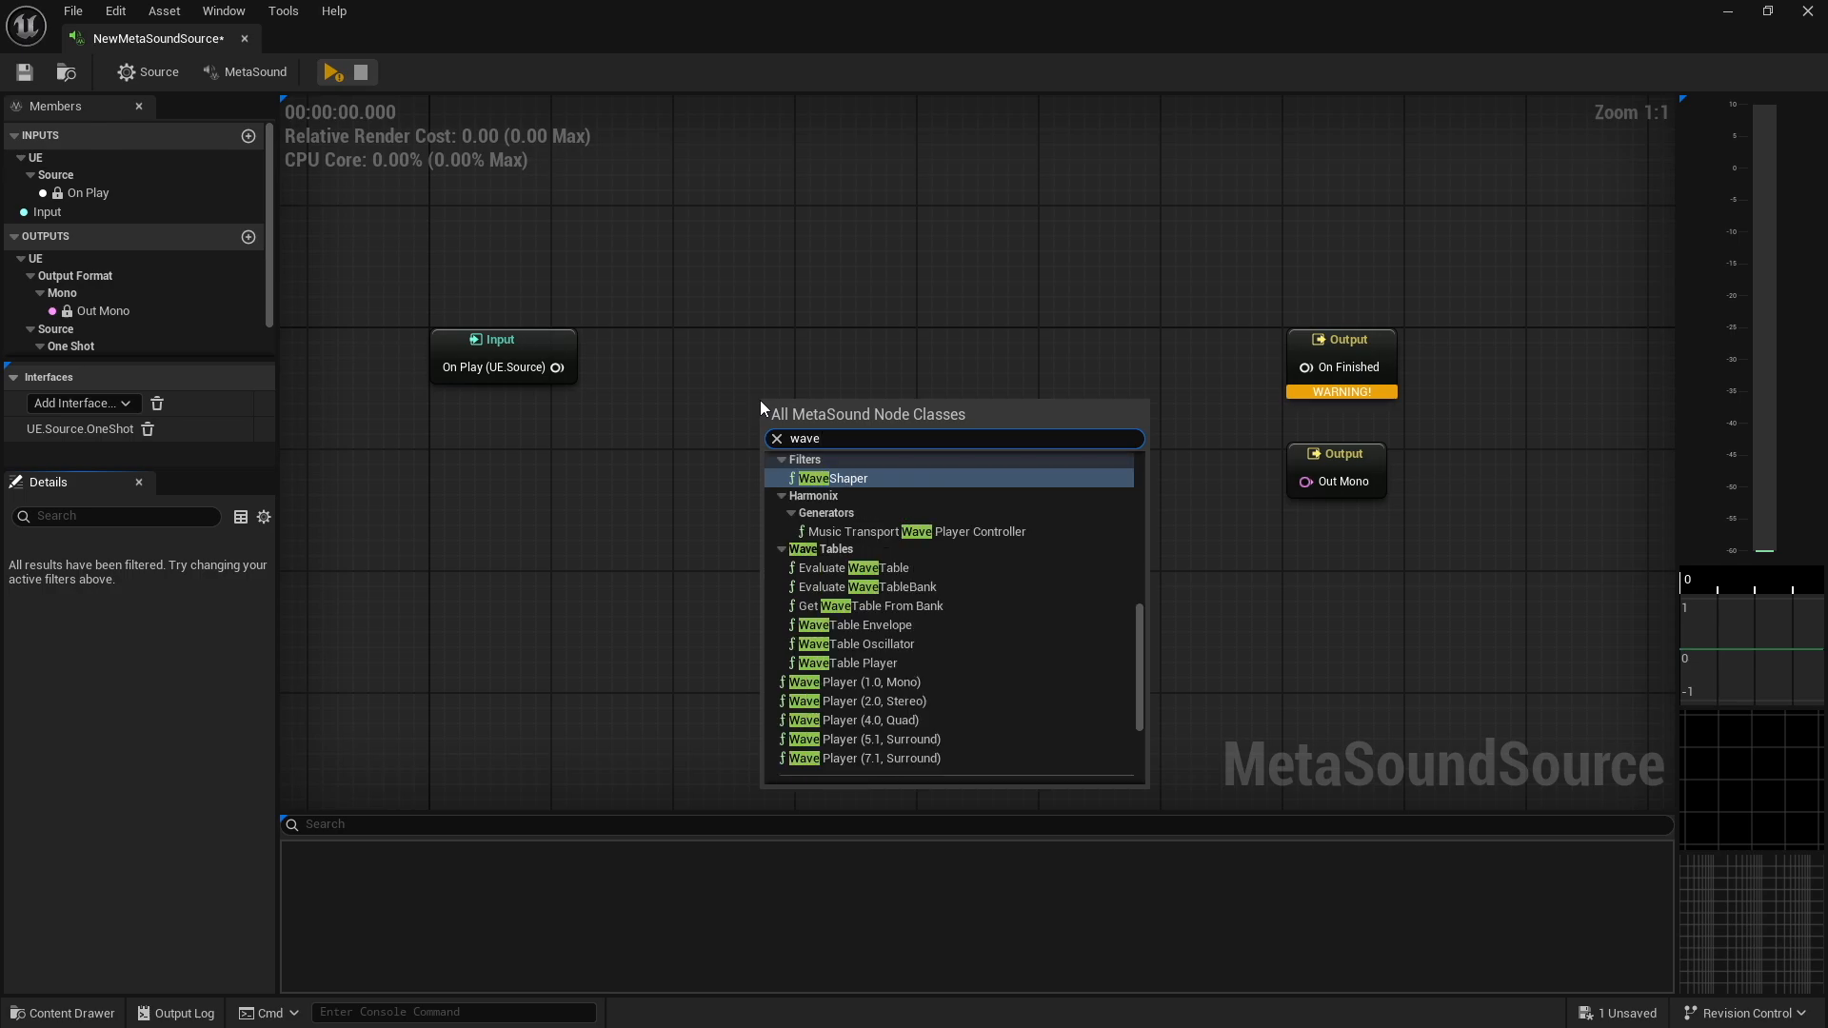
{"action": "type", "text": " player"}
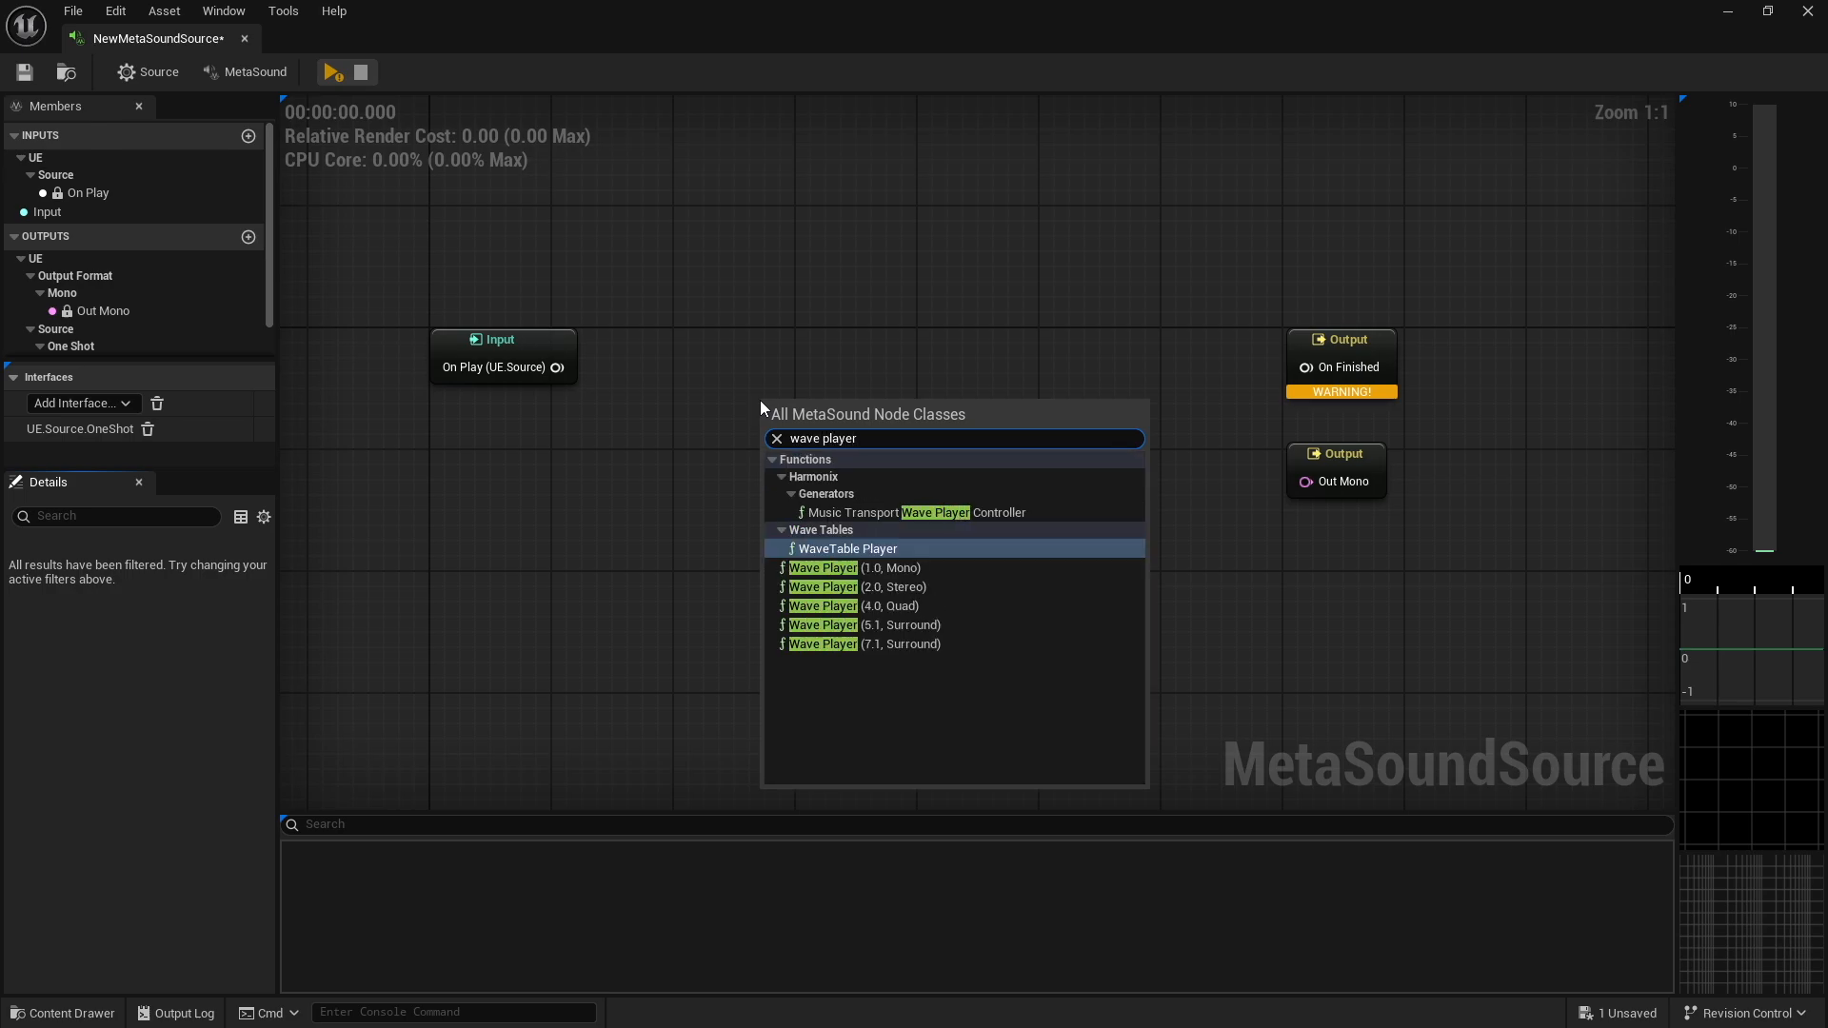
{"action": "left_click", "coordinate": [857, 569]}
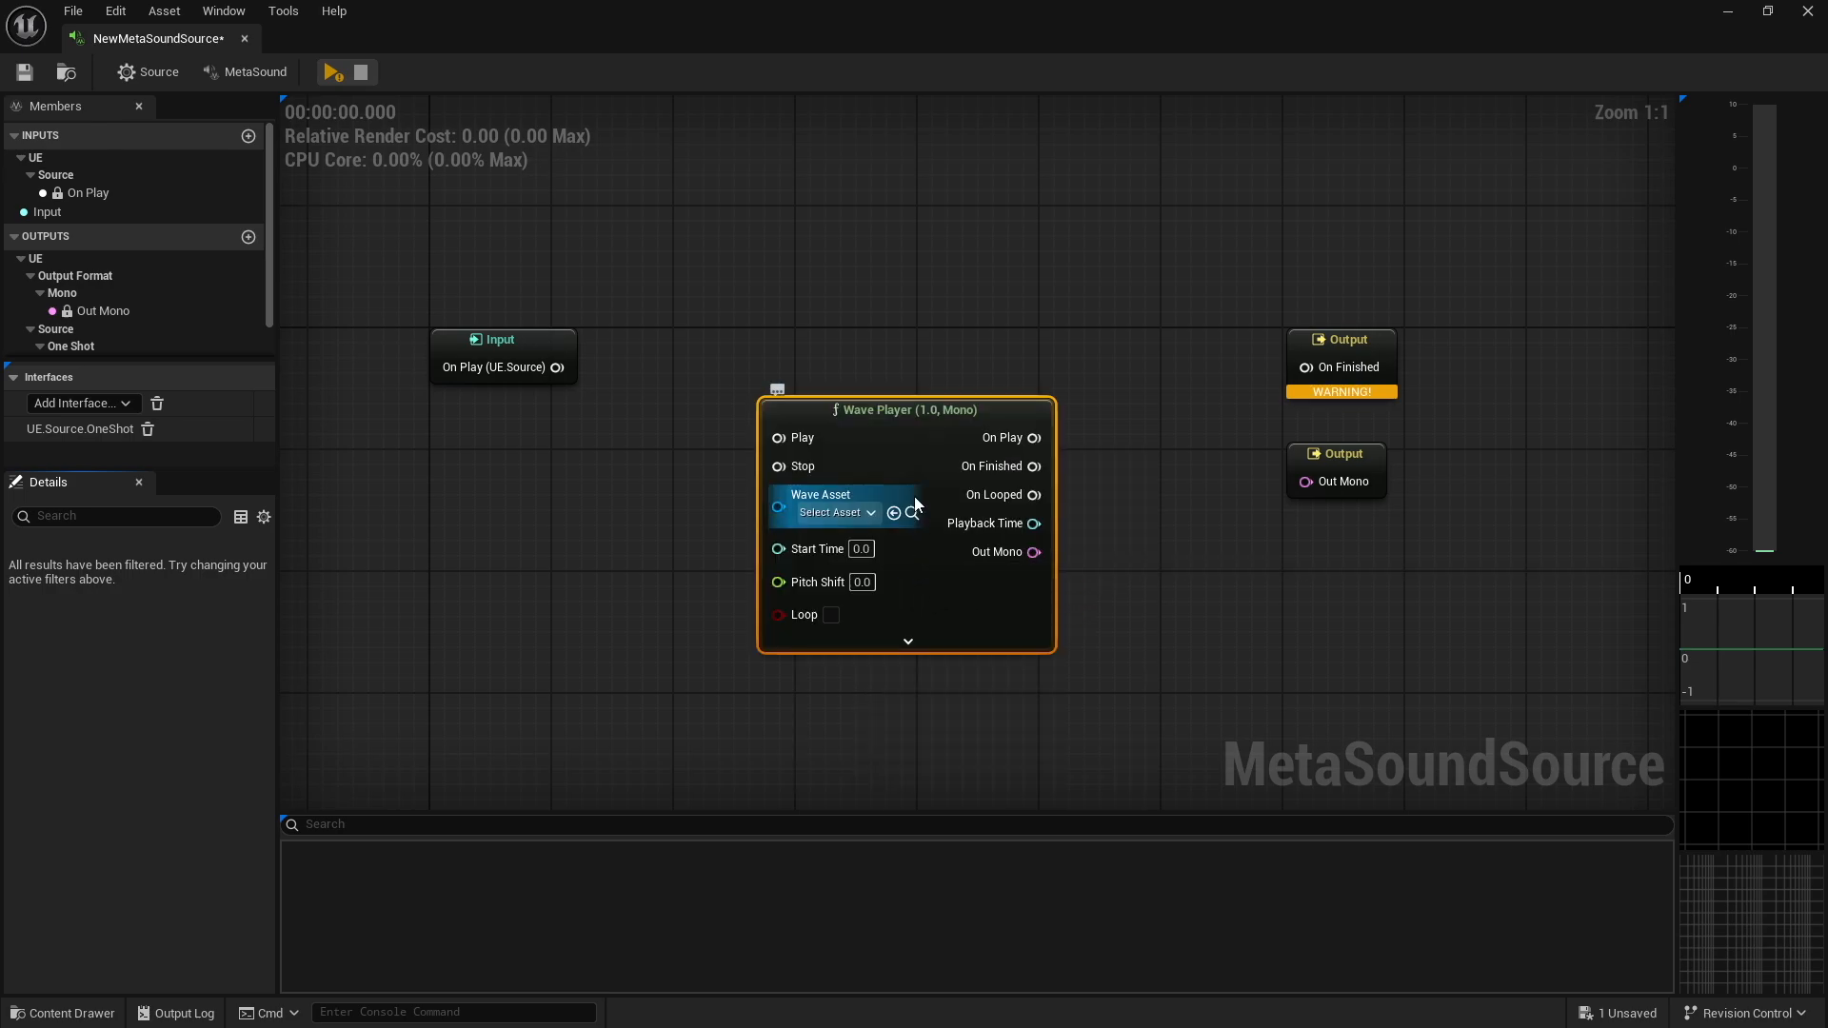
{"action": "left_click_drag", "start_coordinate": [924, 458], "coordinate": [930, 341]}
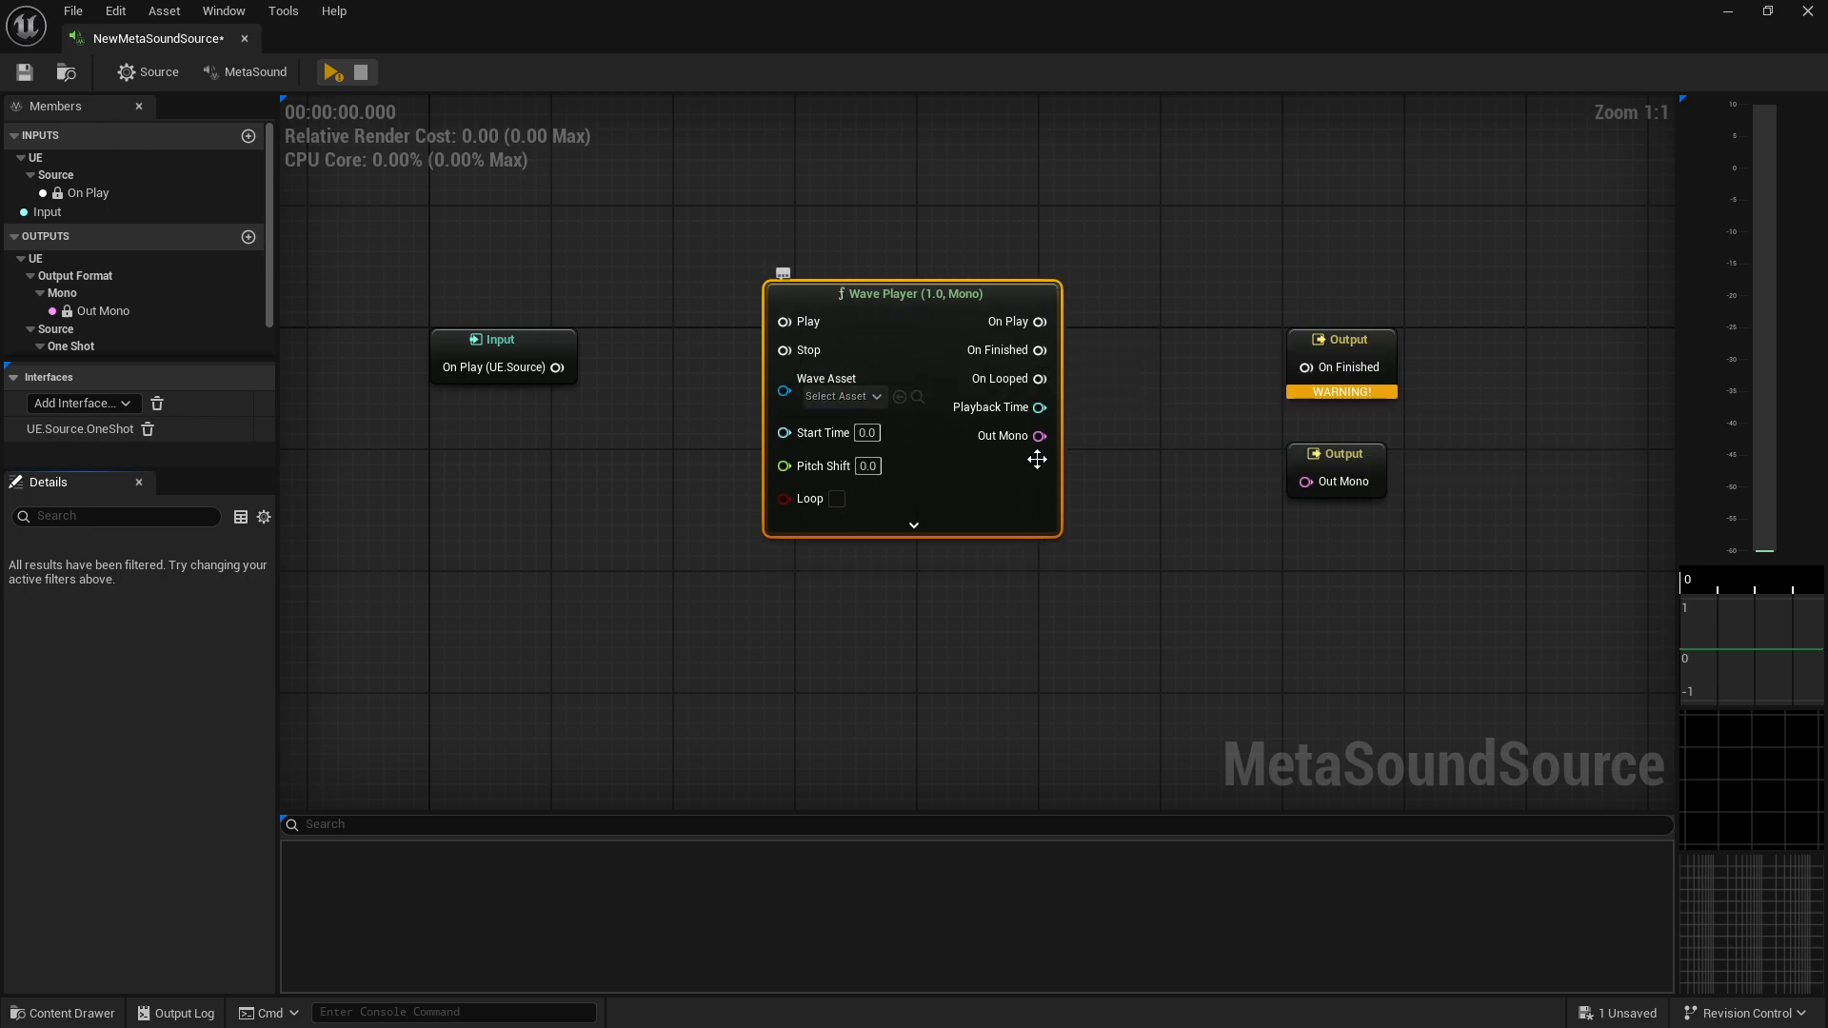
Examine the Wave Player's advanced pins, such as Loop Start, Loop Duration and the cue point outputs, then collapse them again
{"action": "left_click", "coordinate": [938, 526]}
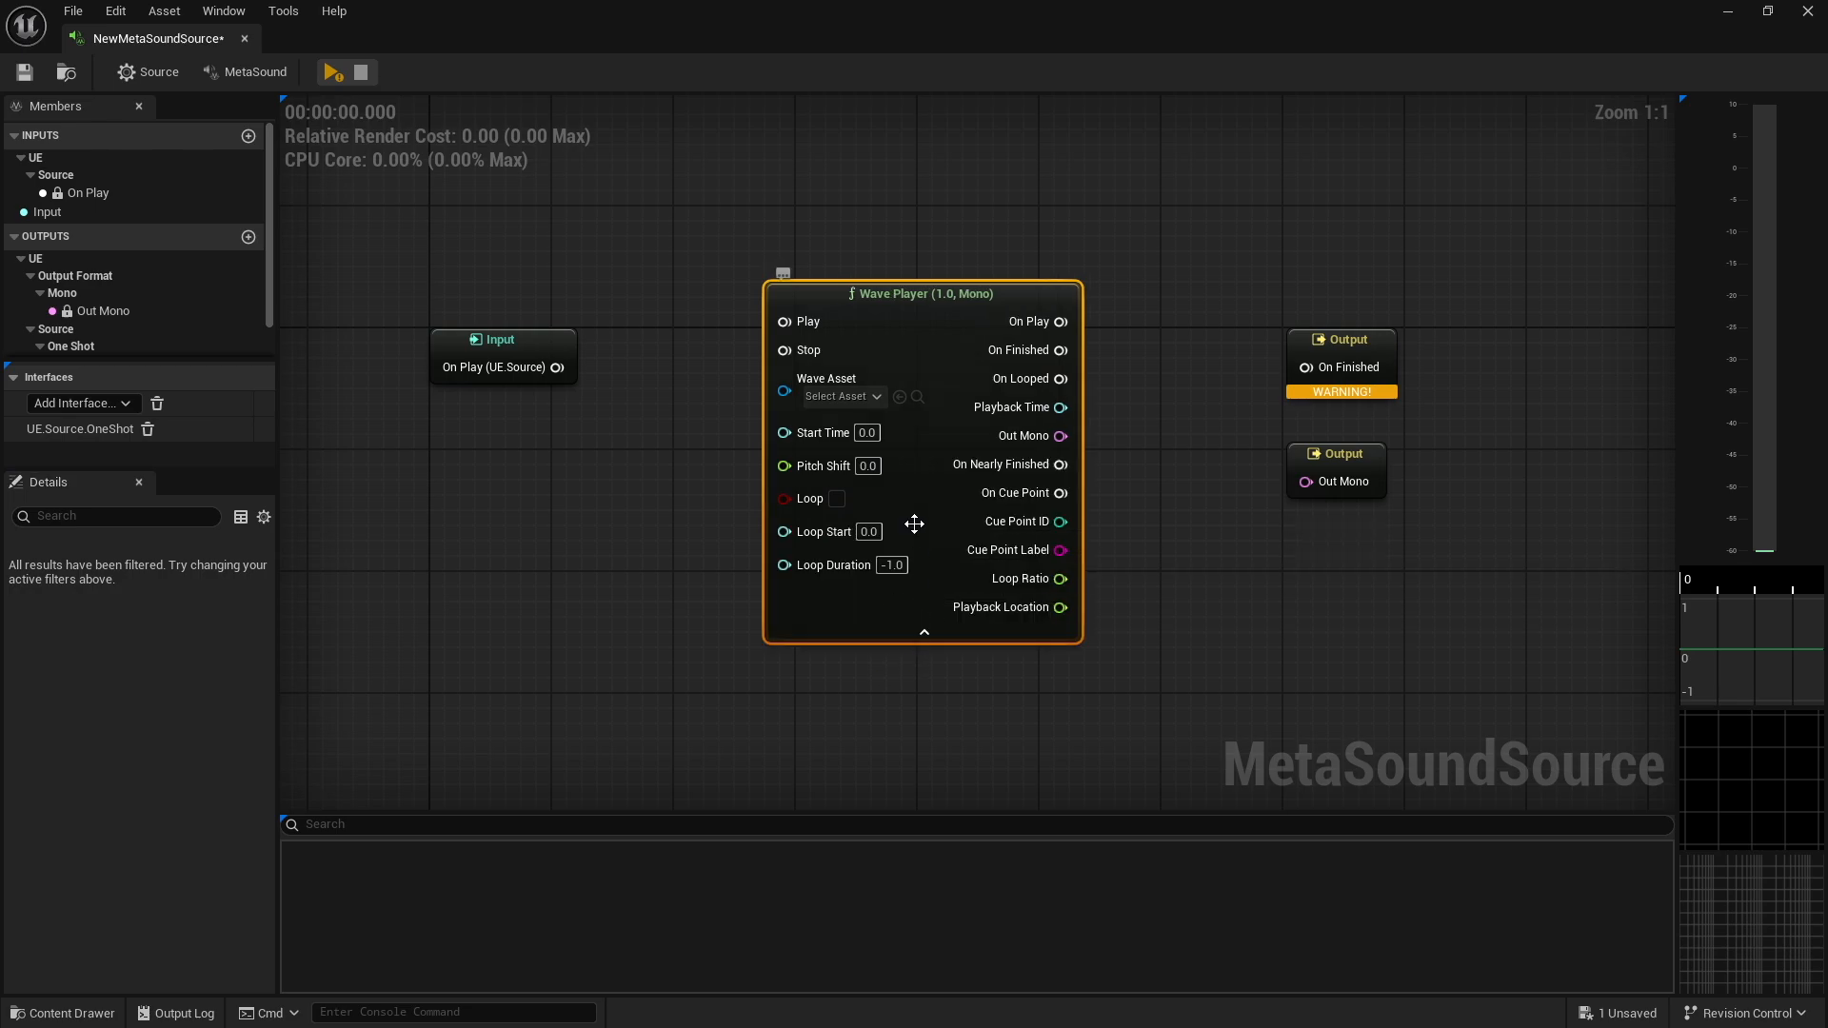
{"action": "left_click", "coordinate": [937, 636]}
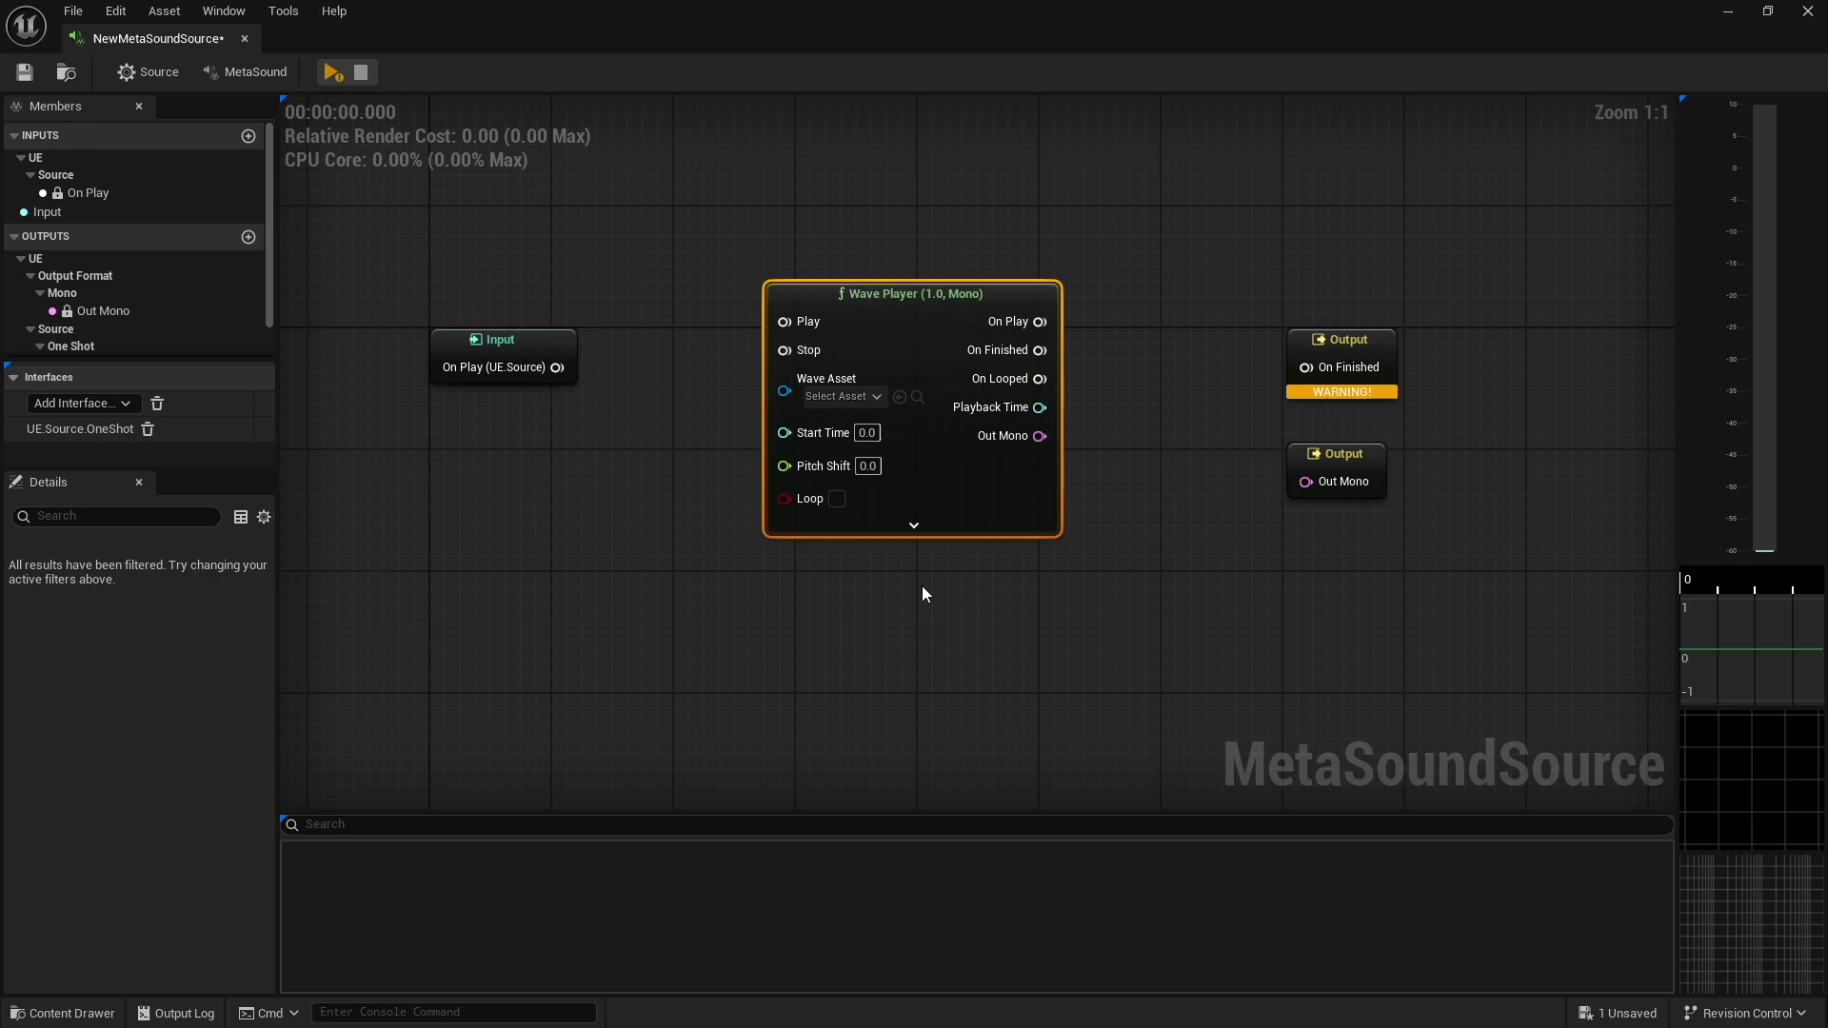
{"action": "left_click", "coordinate": [928, 523]}
{"action": "left_click", "coordinate": [910, 634]}
{"action": "left_click", "coordinate": [907, 526]}
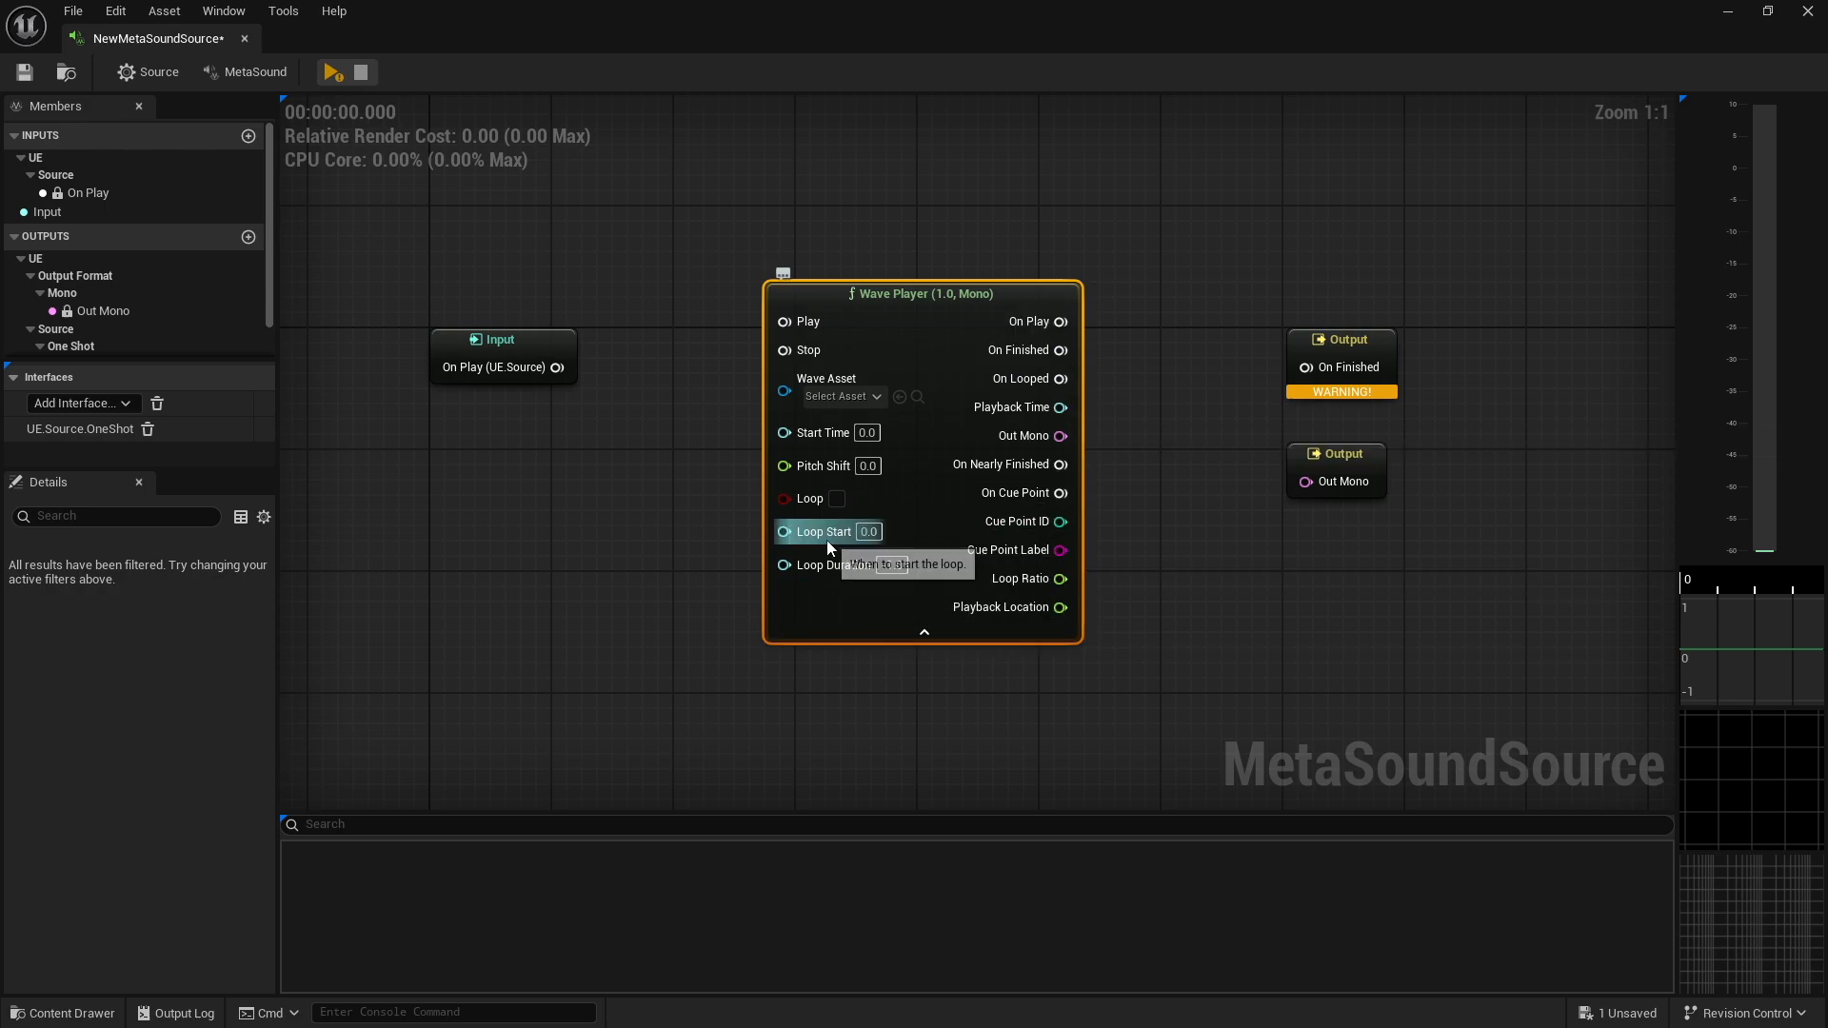
{"action": "left_click", "coordinate": [946, 631]}
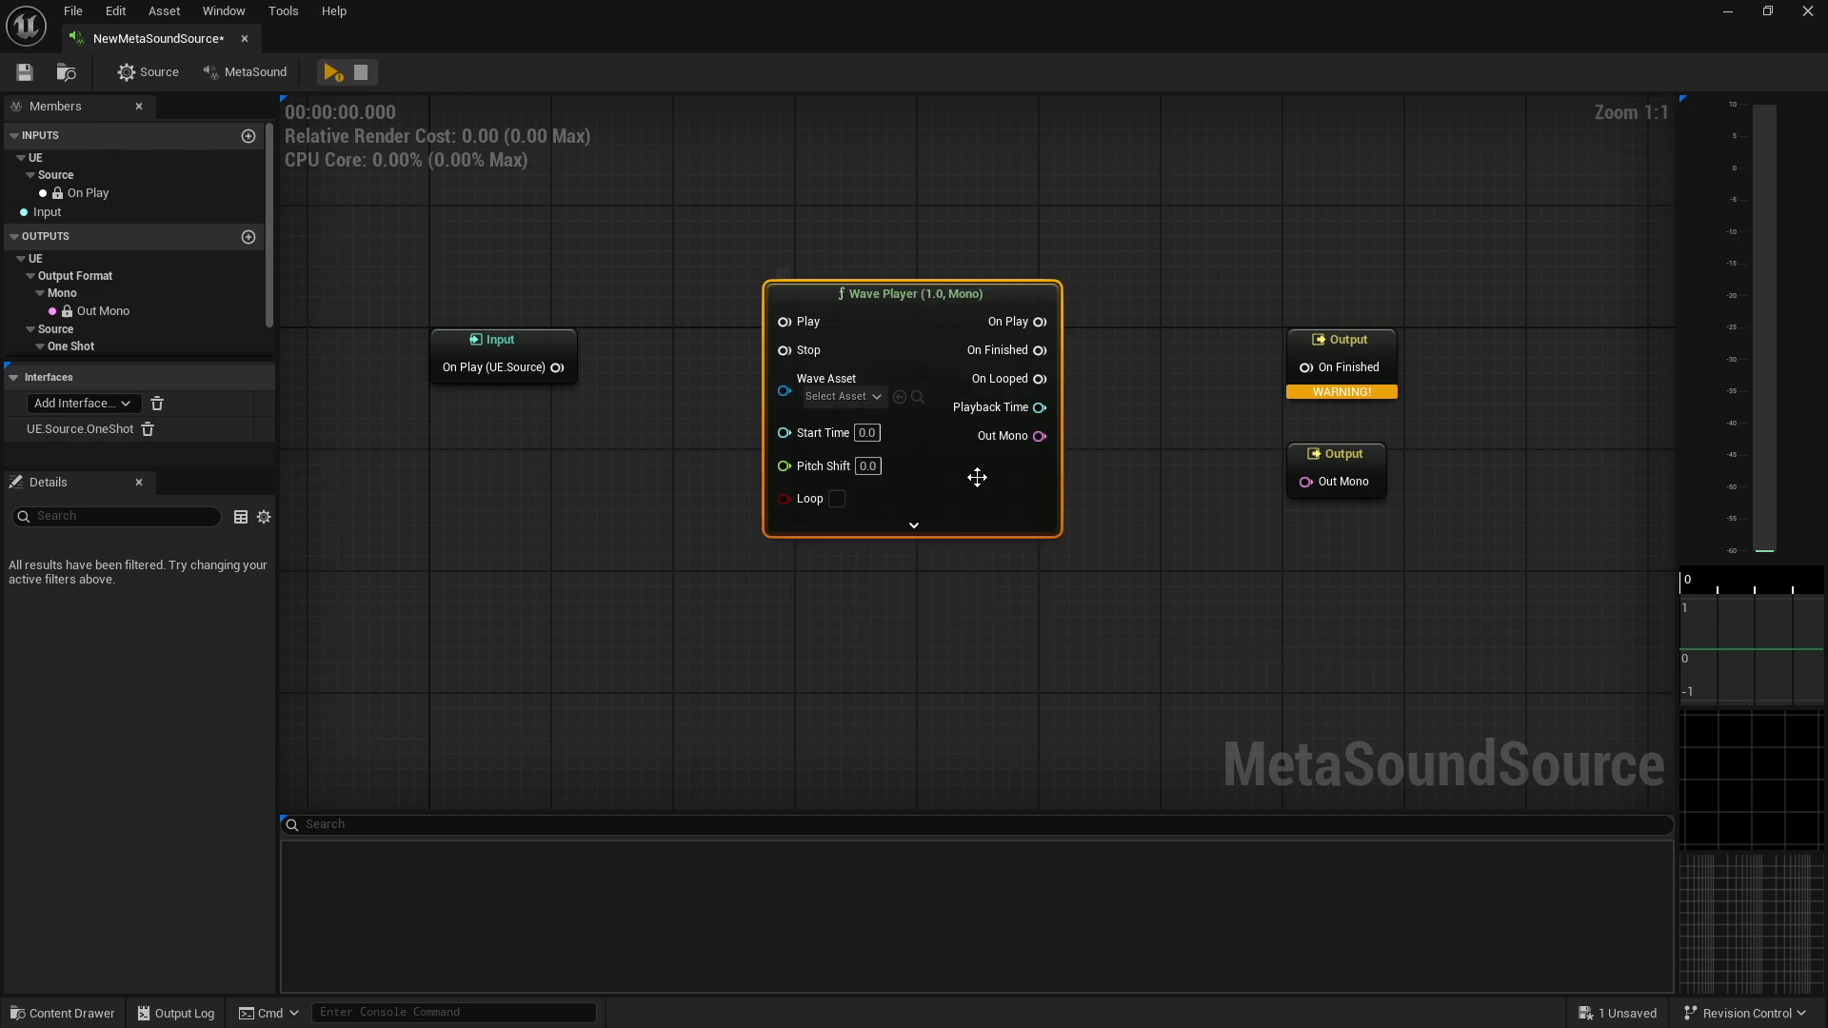
{"action": "left_click", "coordinate": [947, 526]}
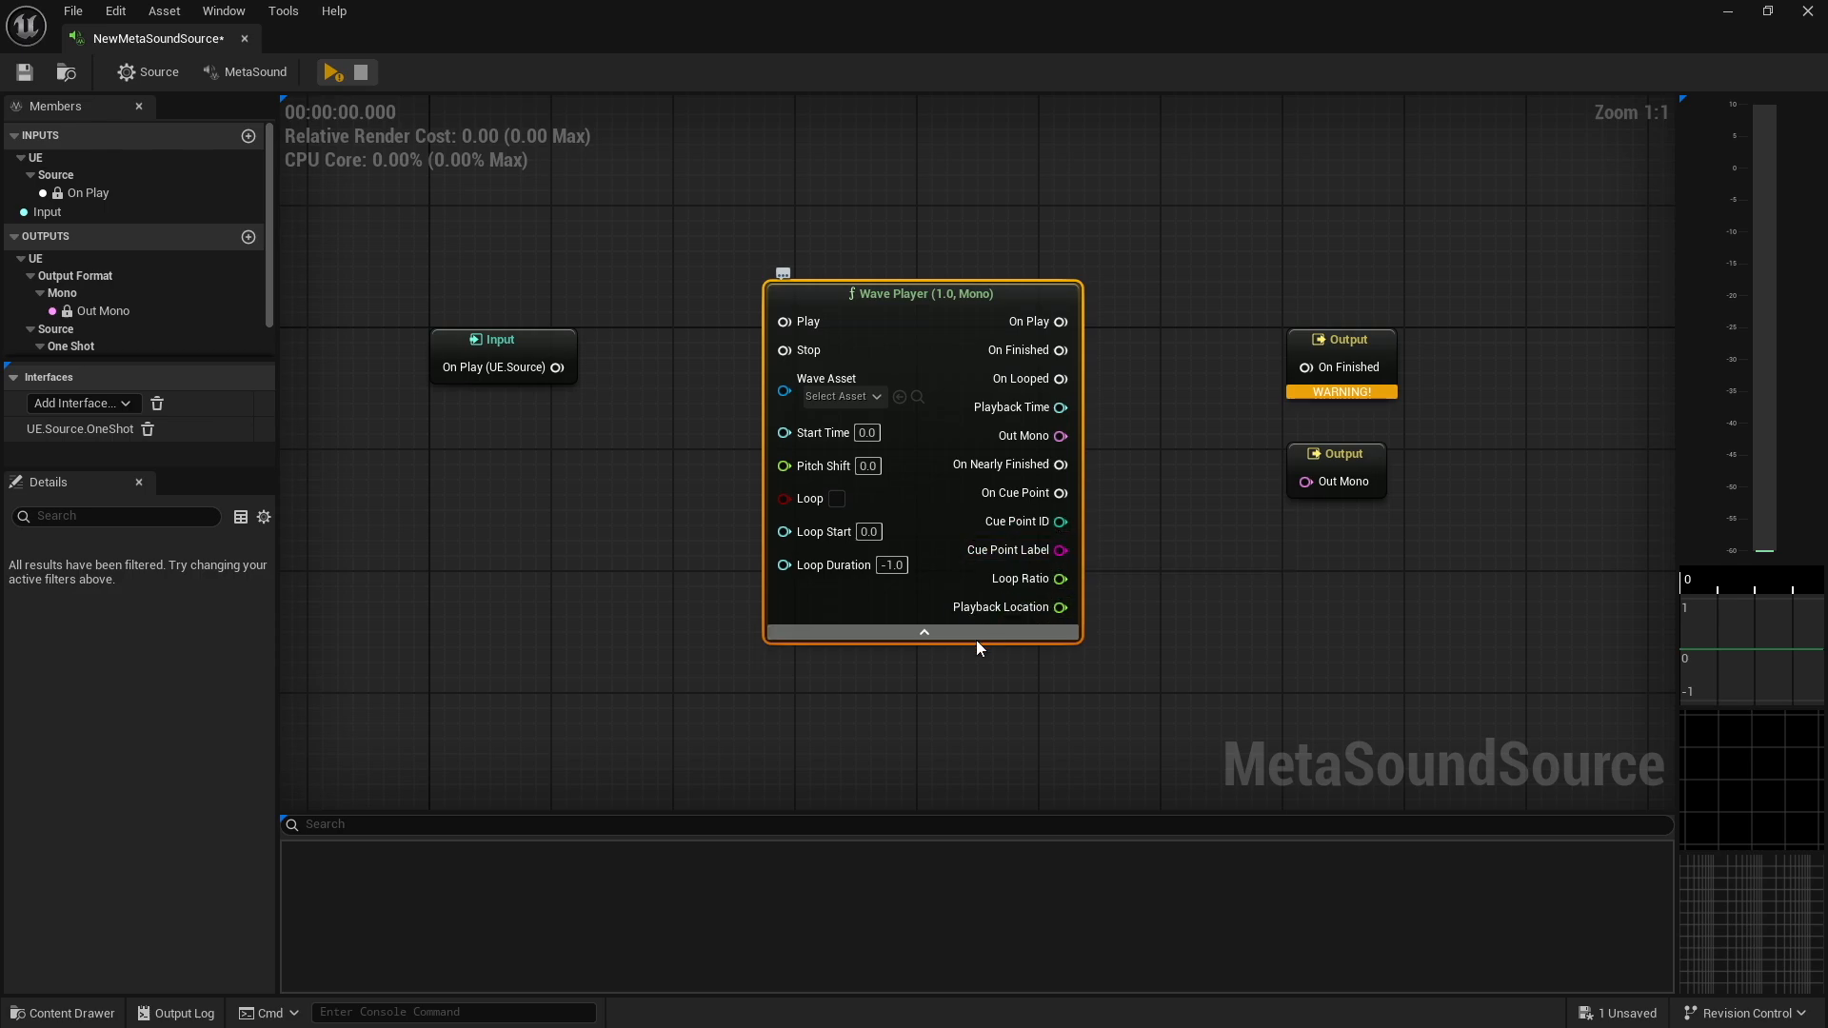
{"action": "left_click", "coordinate": [923, 634]}
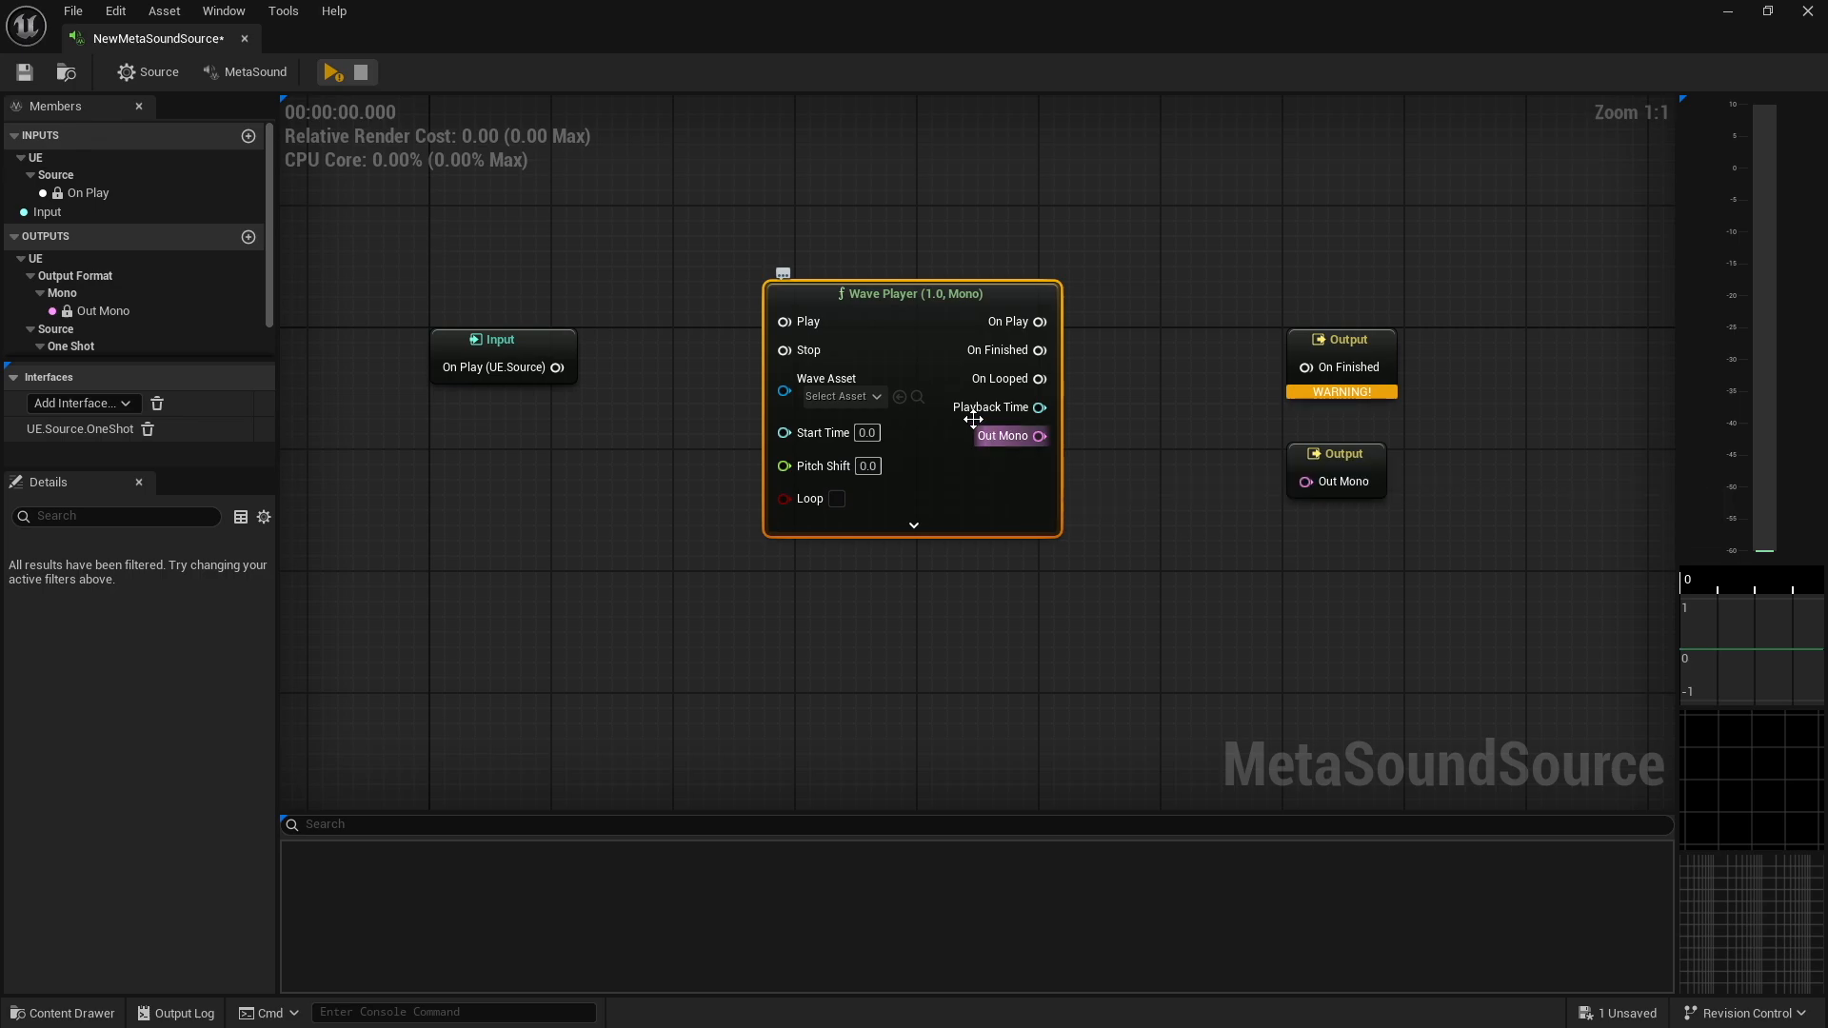
Assign the Starter_Music01 sound wave as the Wave Player's wave asset
{"action": "left_click", "coordinate": [876, 395]}
{"action": "type", "text": "m"}
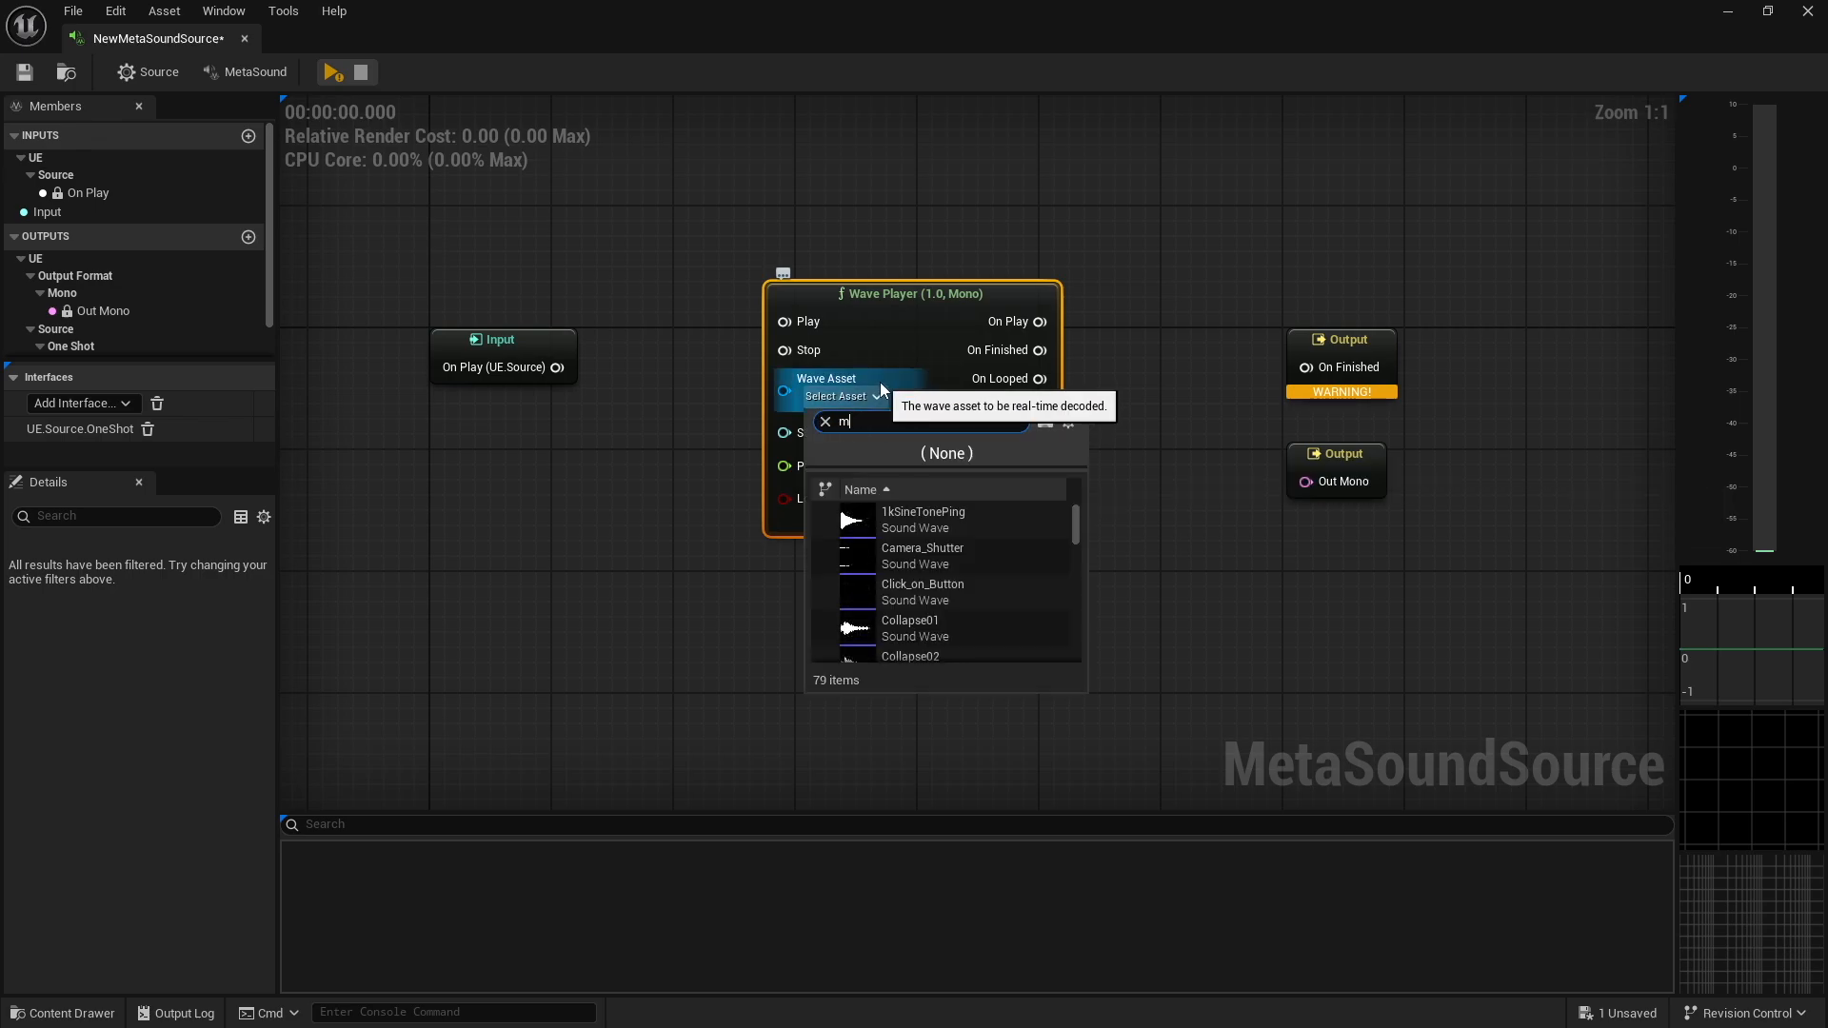
{"action": "type", "text": "usic"}
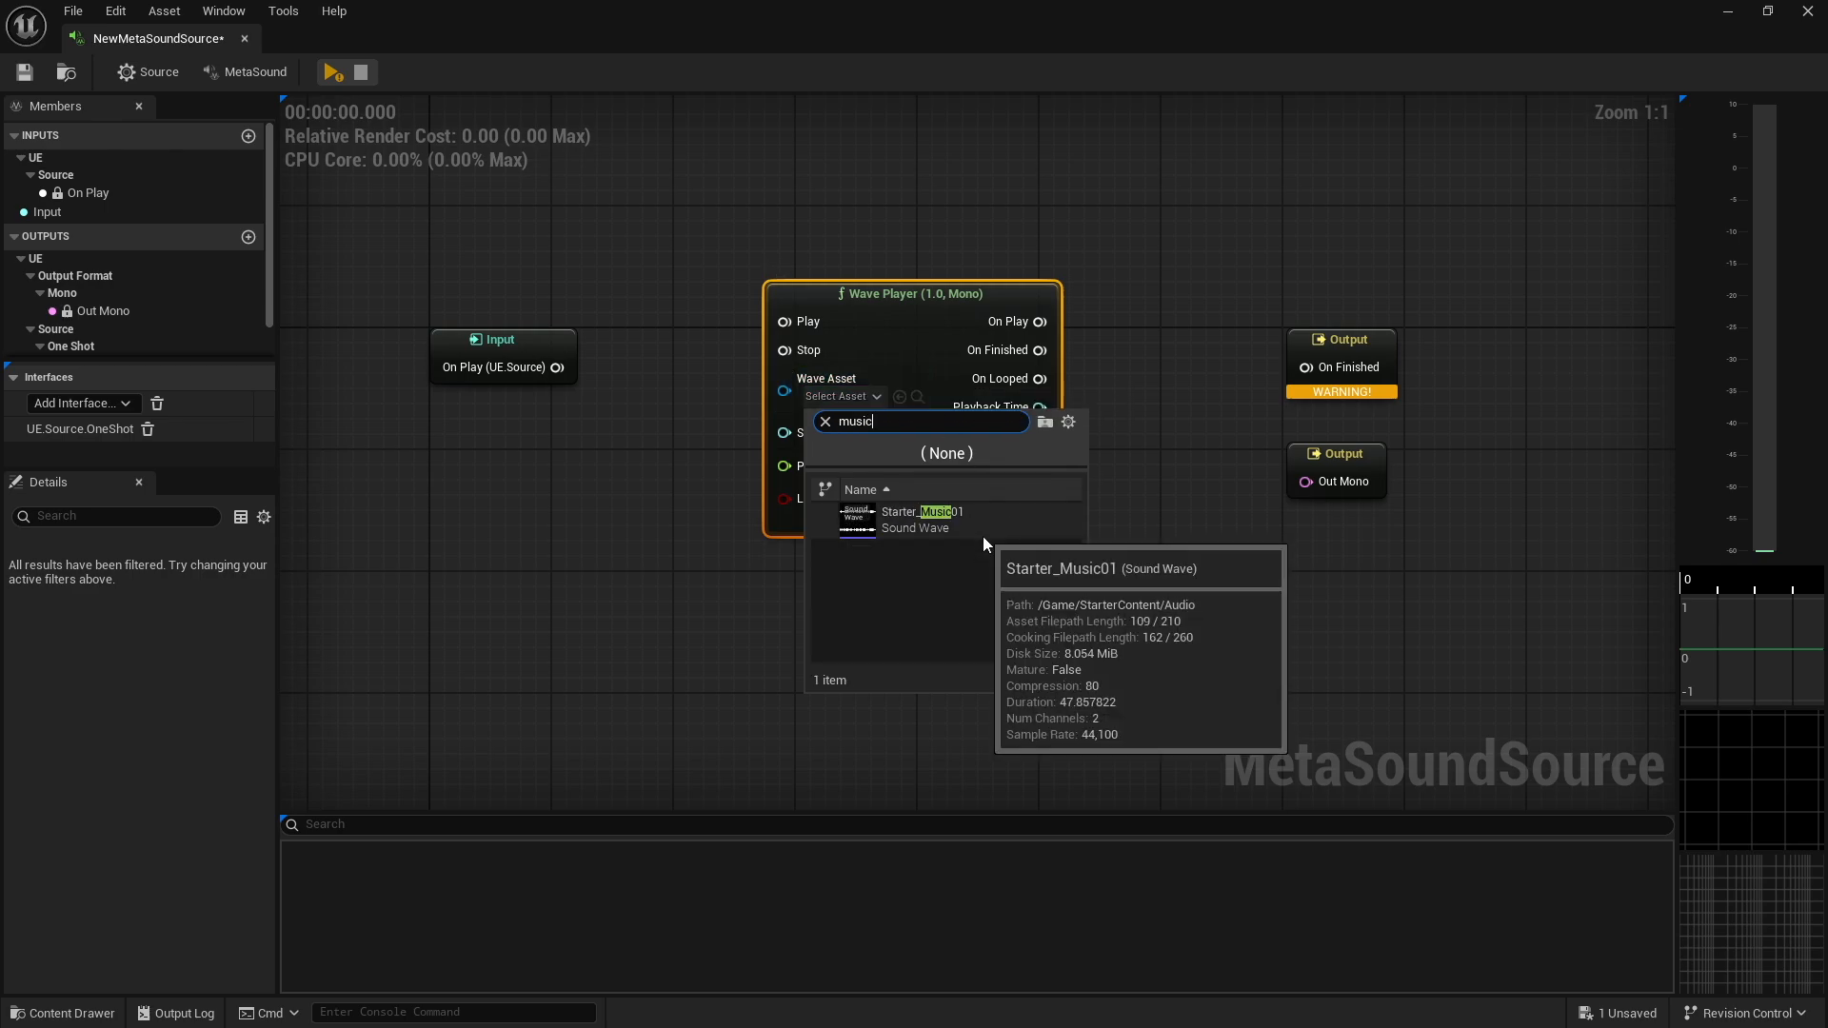
{"action": "left_click", "coordinate": [919, 514]}
Connect On Play to the Wave Player's Play and its Out Mono to the Out Mono output, and enable Loop
{"action": "left_click_drag", "start_coordinate": [555, 367], "coordinate": [785, 322]}
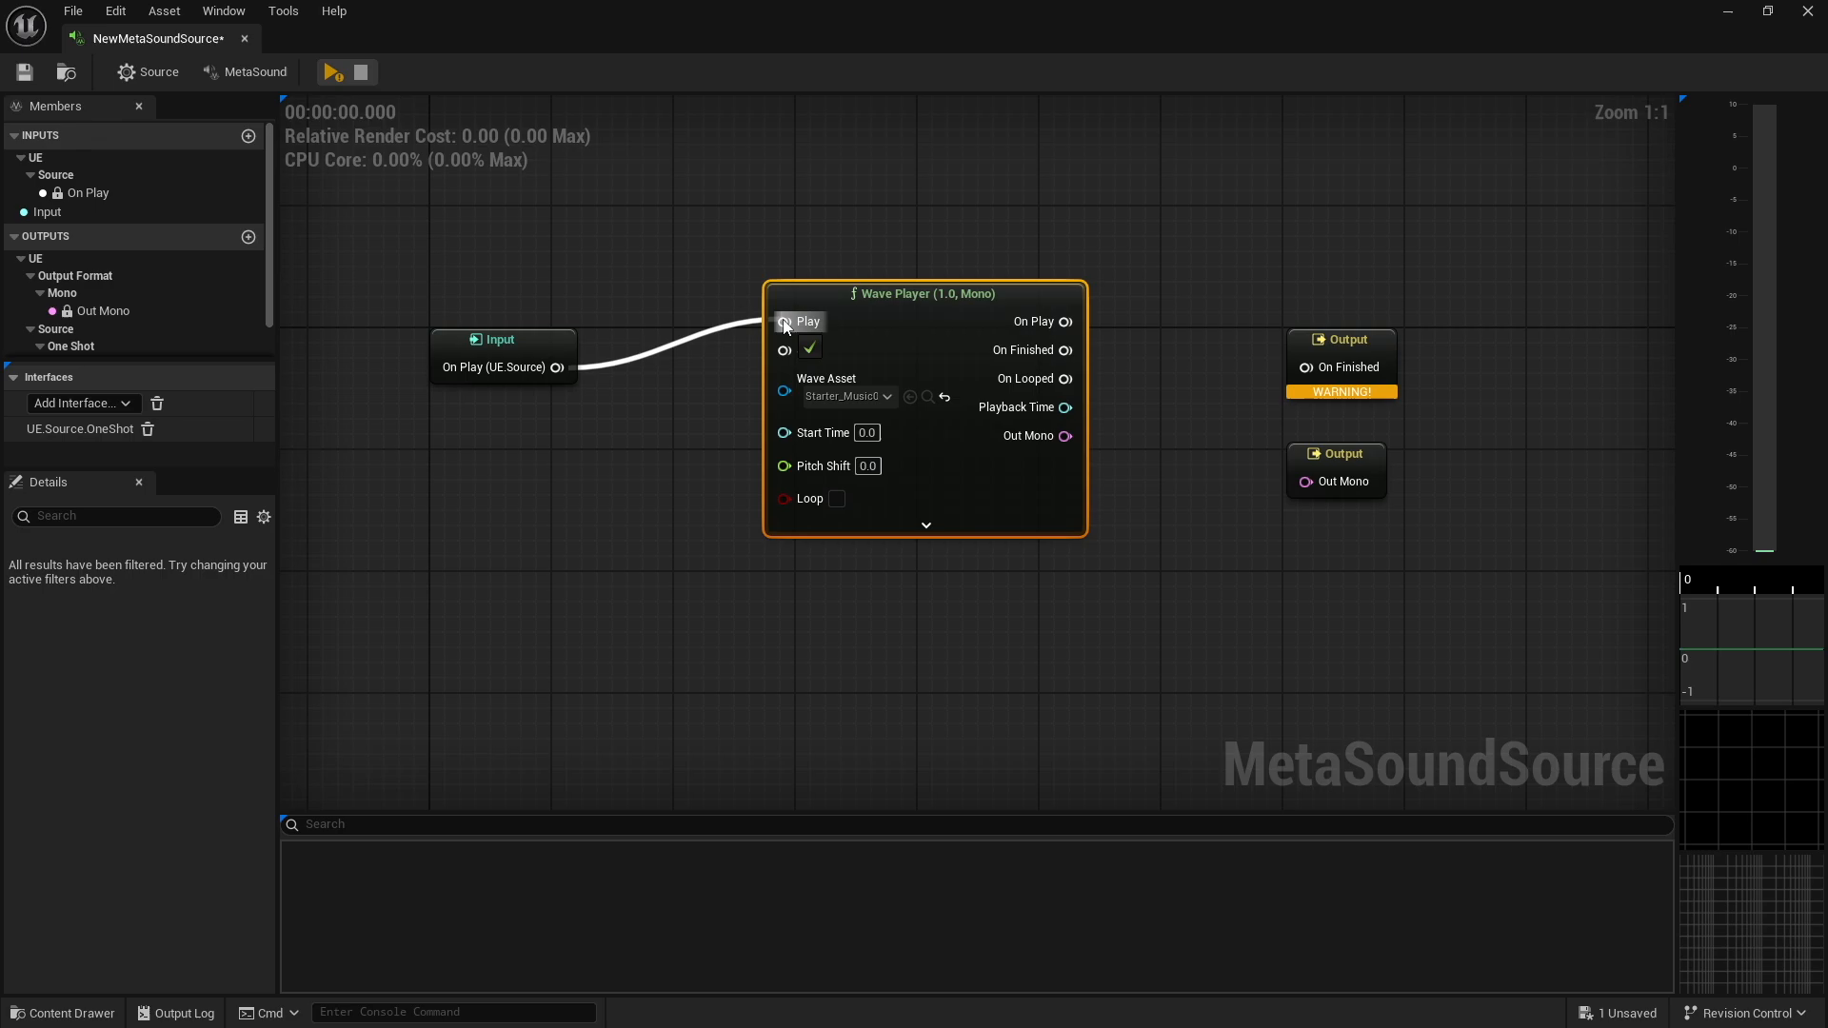
{"action": "left_click_drag", "start_coordinate": [1066, 437], "coordinate": [1306, 482]}
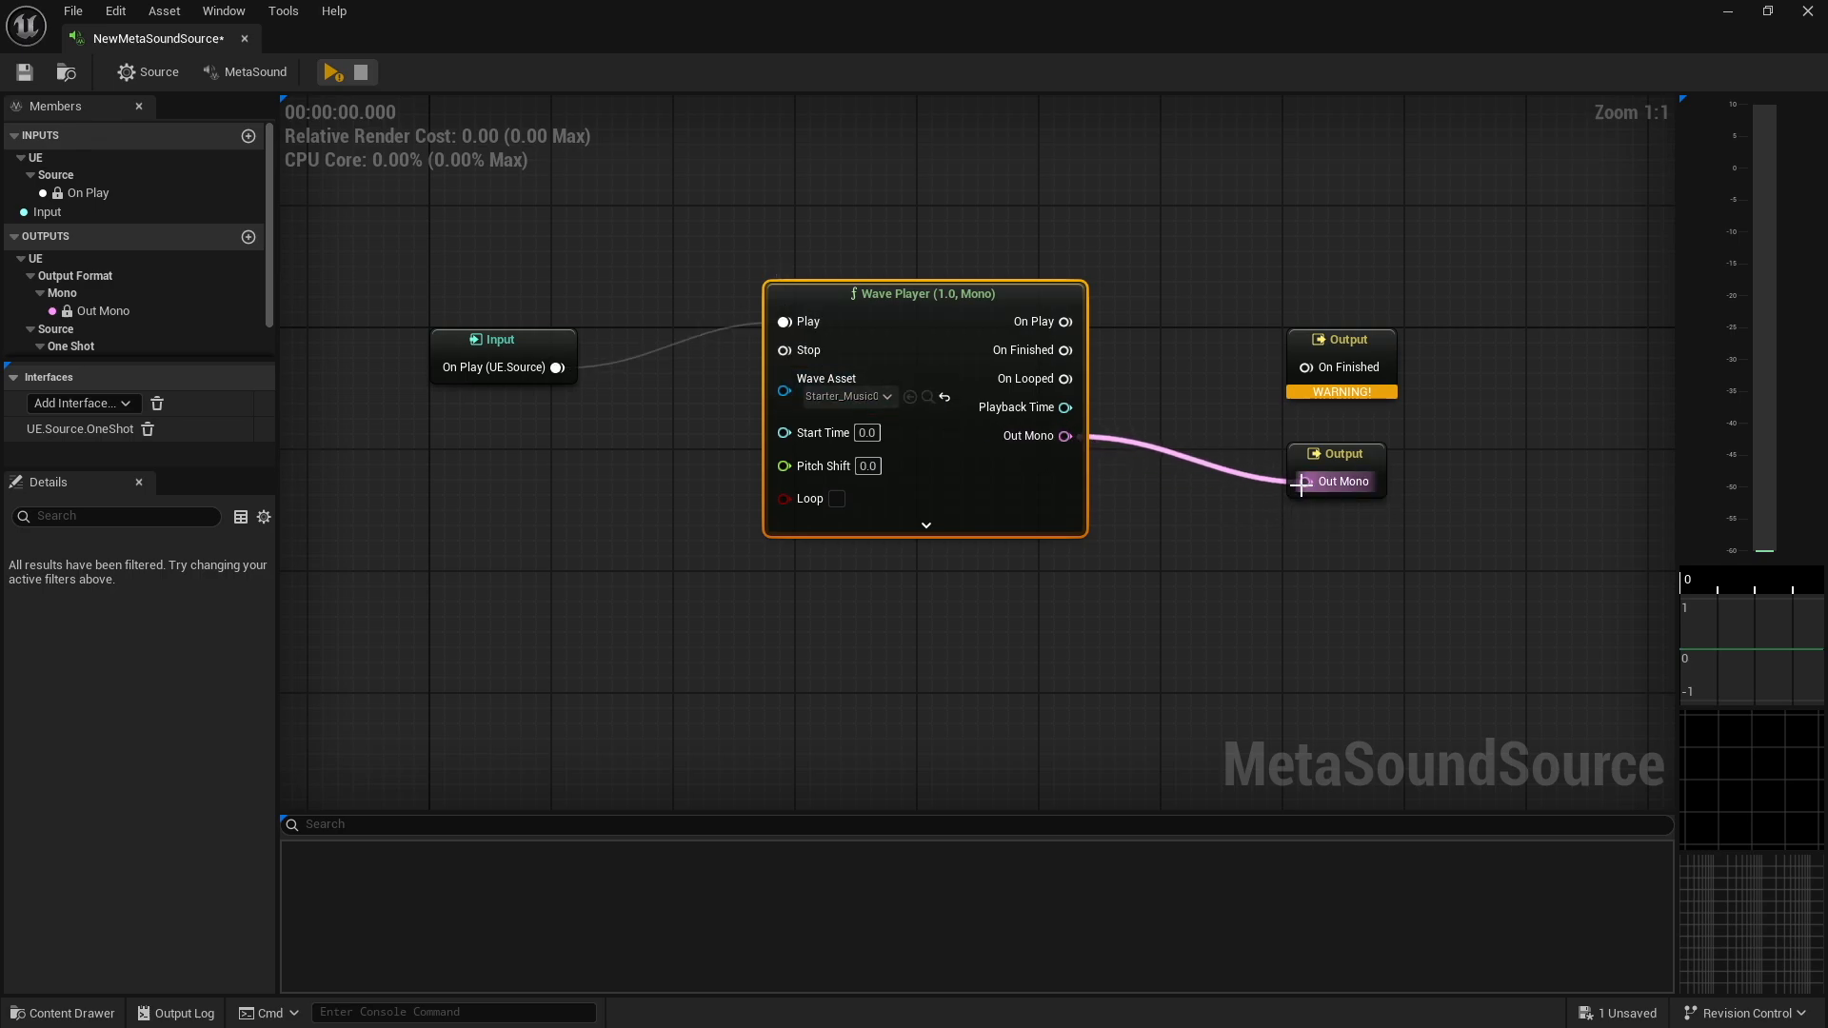
{"action": "left_click", "coordinate": [837, 501]}
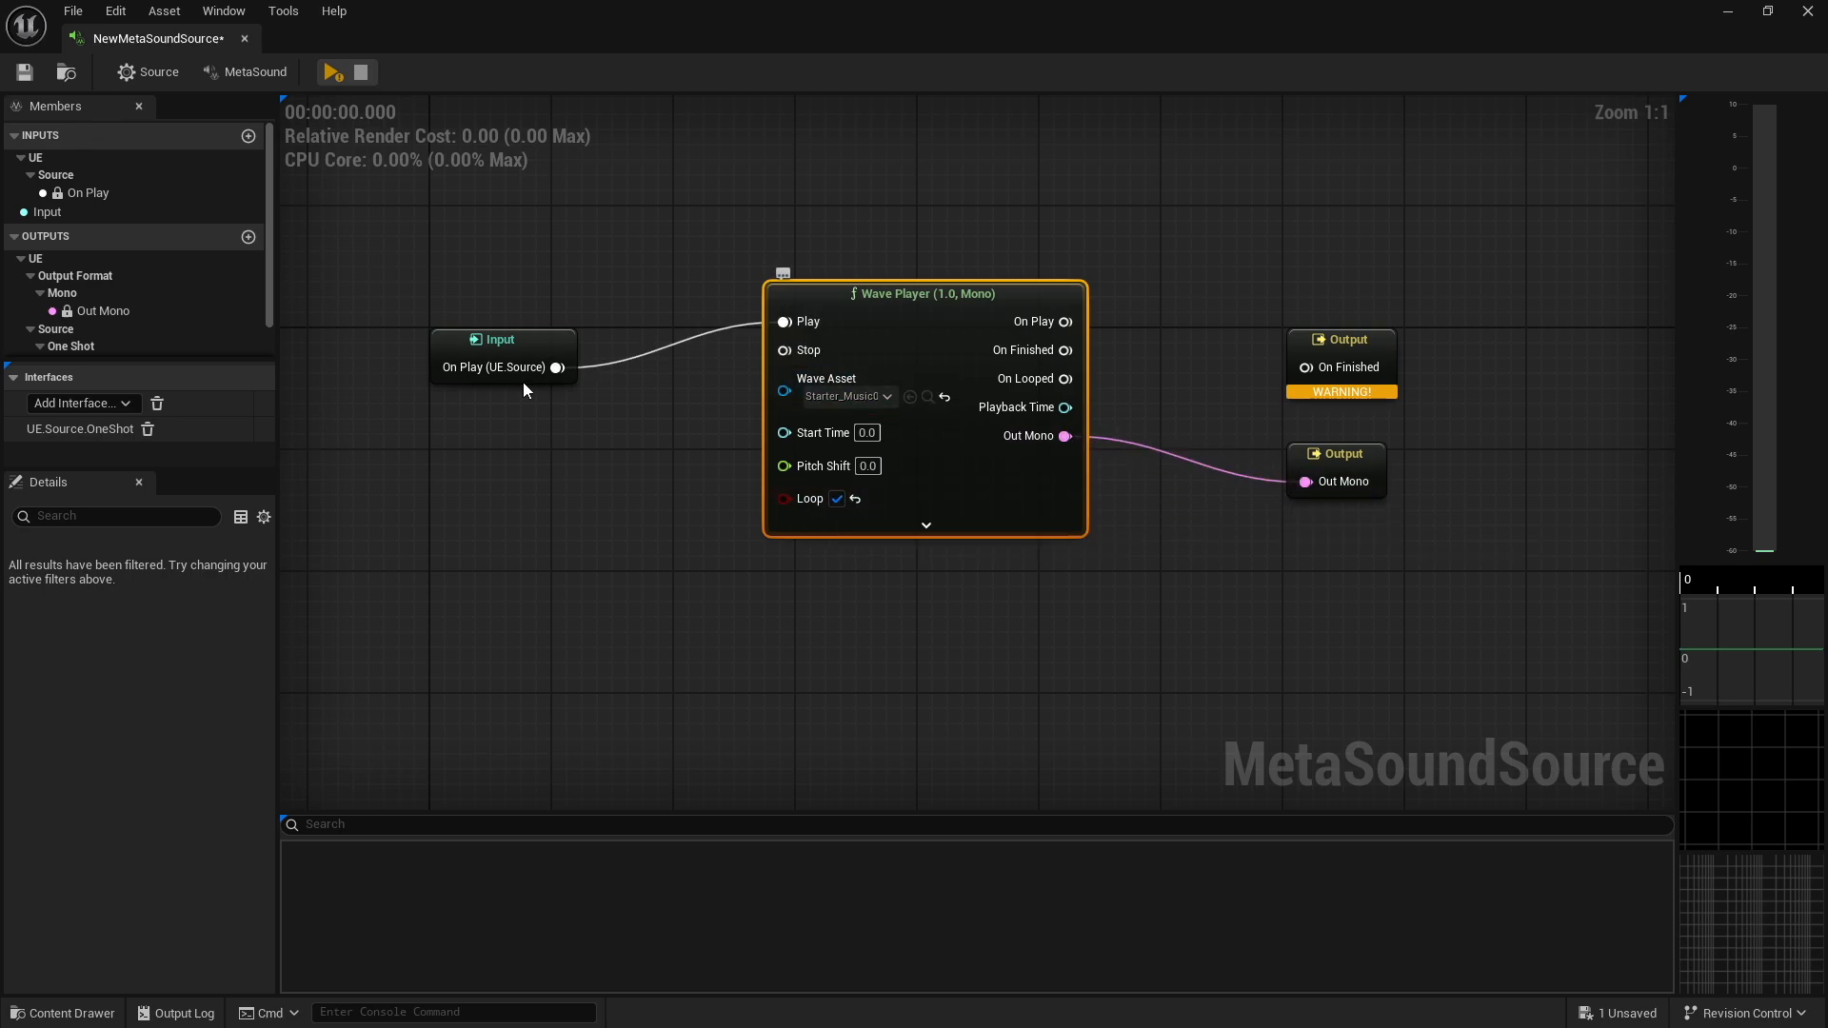
Move the On Play input and the Out Mono output close to either side of the Wave Player
{"action": "left_click_drag", "start_coordinate": [517, 346], "coordinate": [672, 303]}
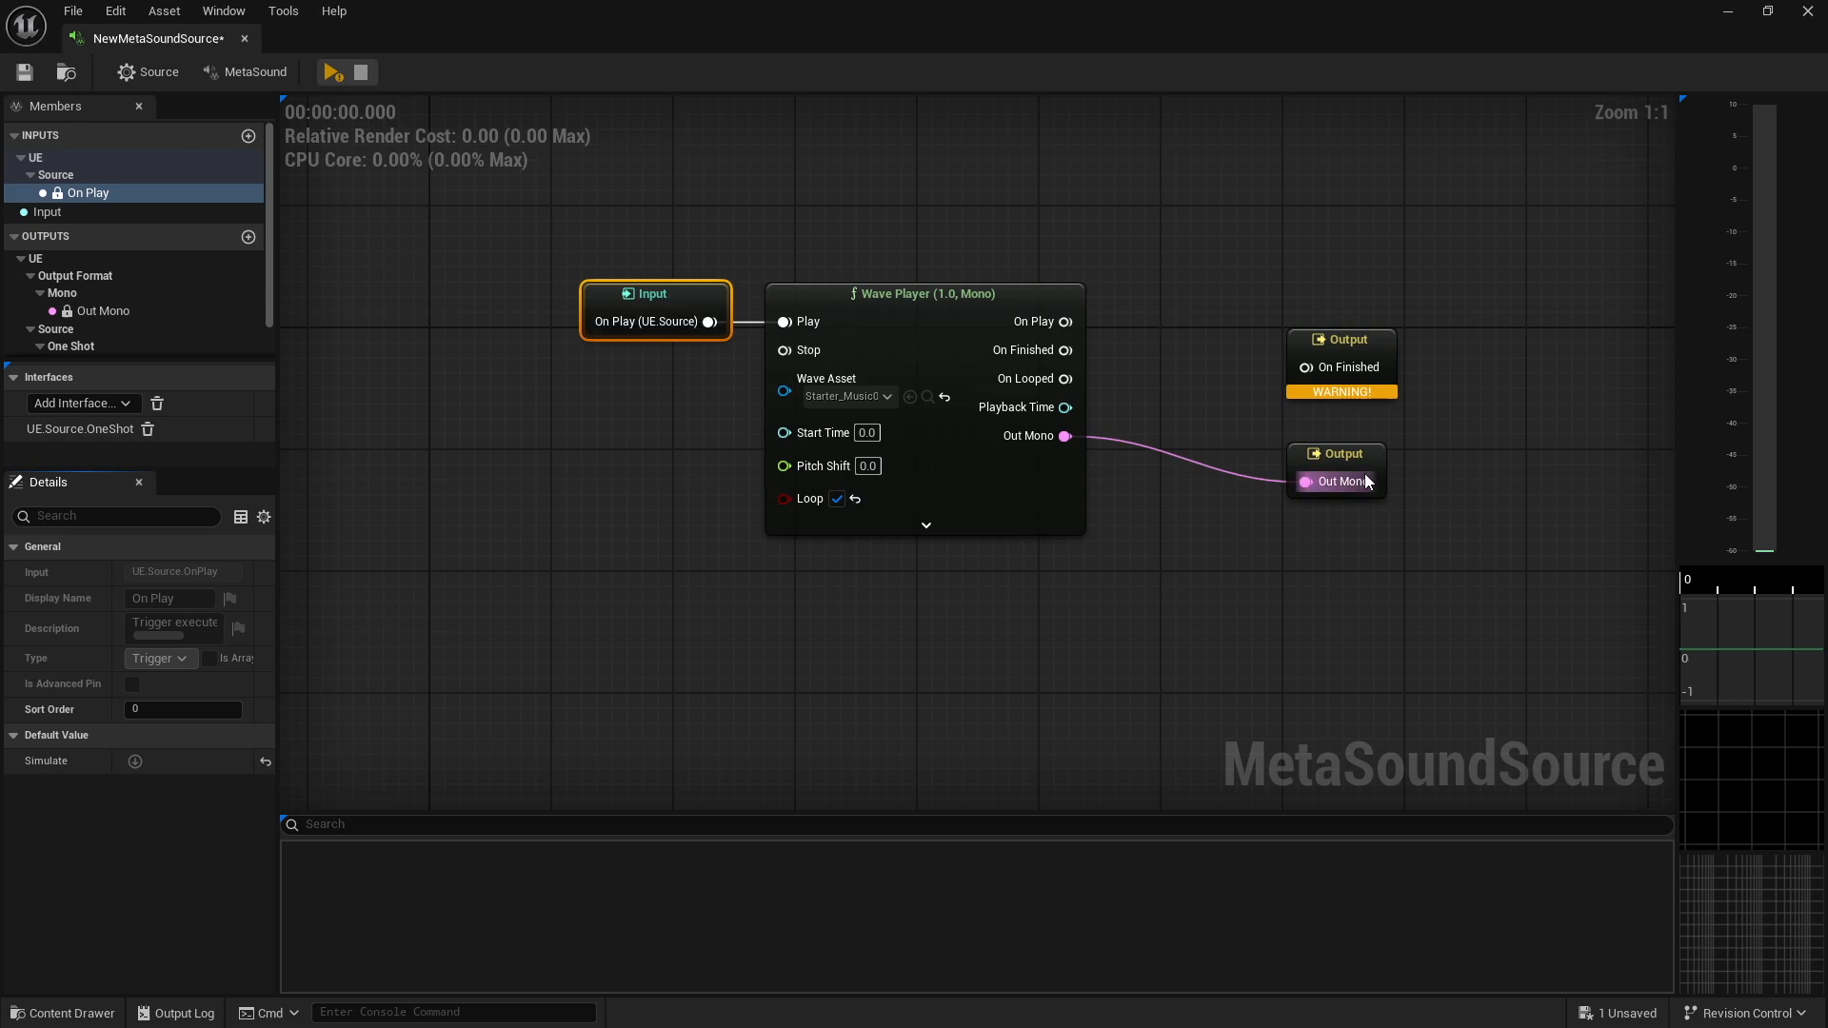
{"action": "left_click_drag", "start_coordinate": [1367, 481], "coordinate": [1195, 444]}
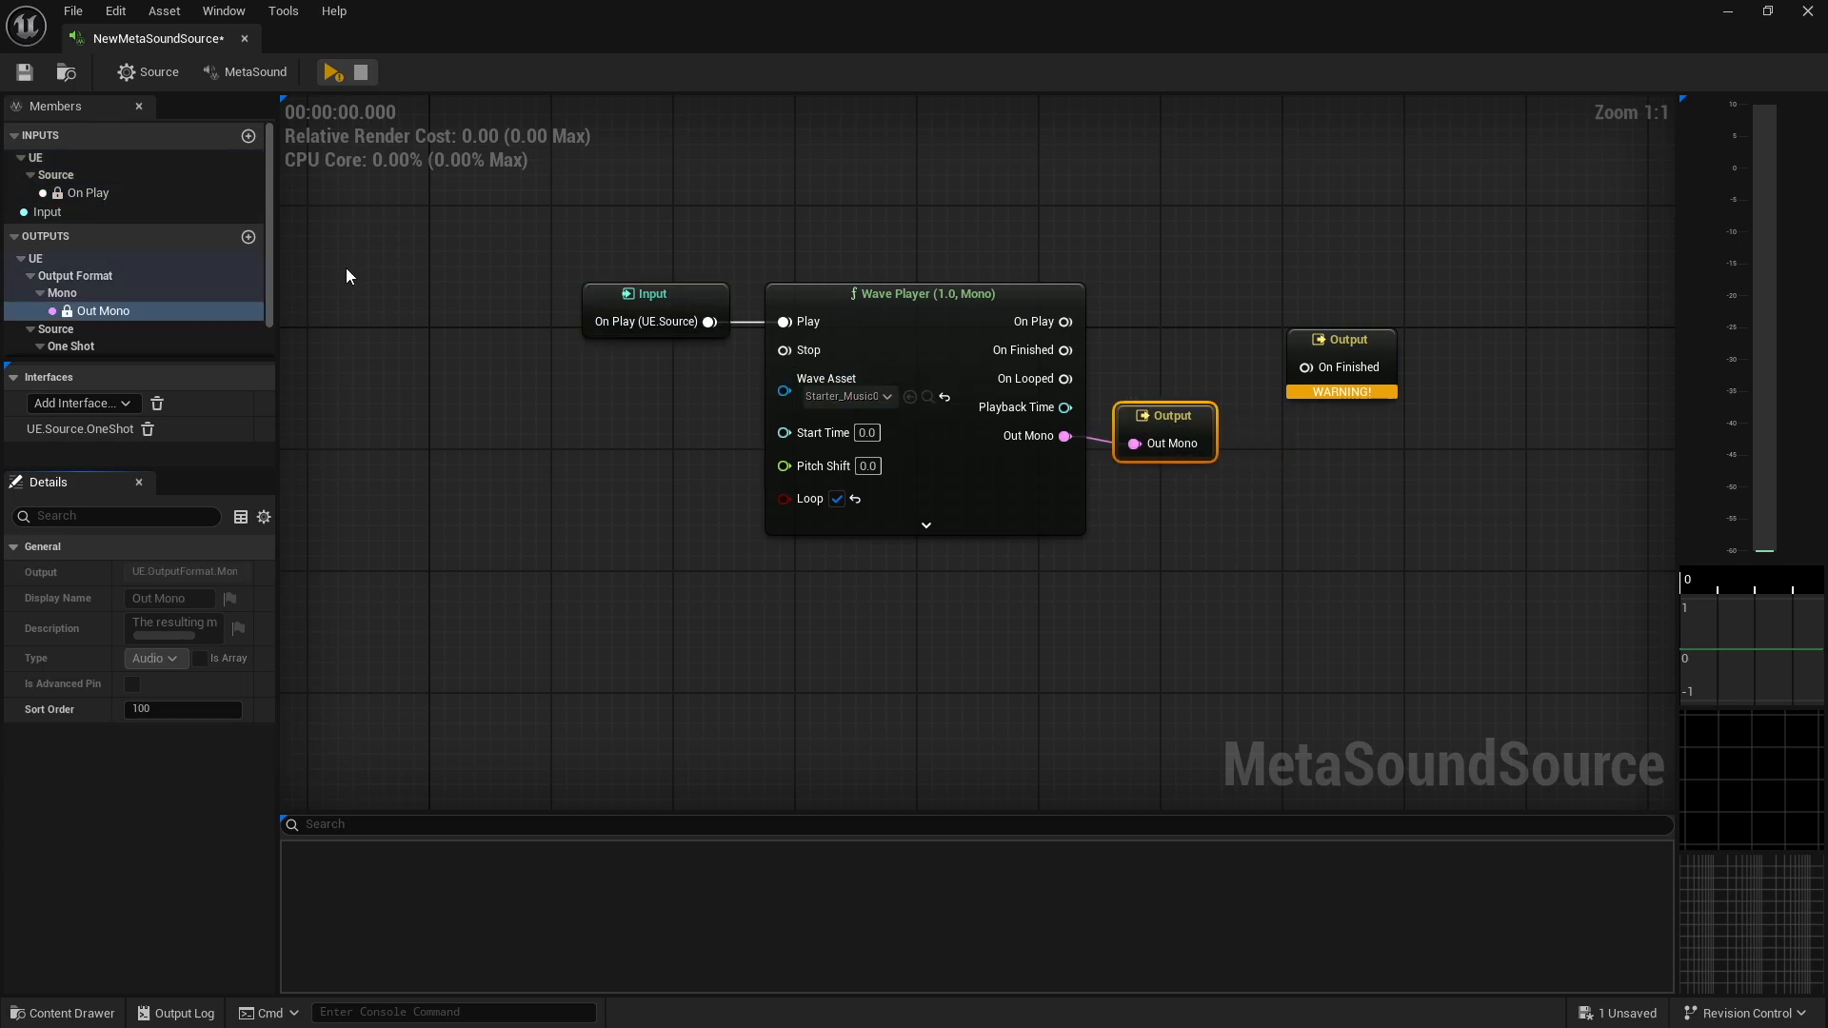
Set the source volume to 0.268371 and play the MetaSound to preview it
{"action": "left_click", "coordinate": [169, 73]}
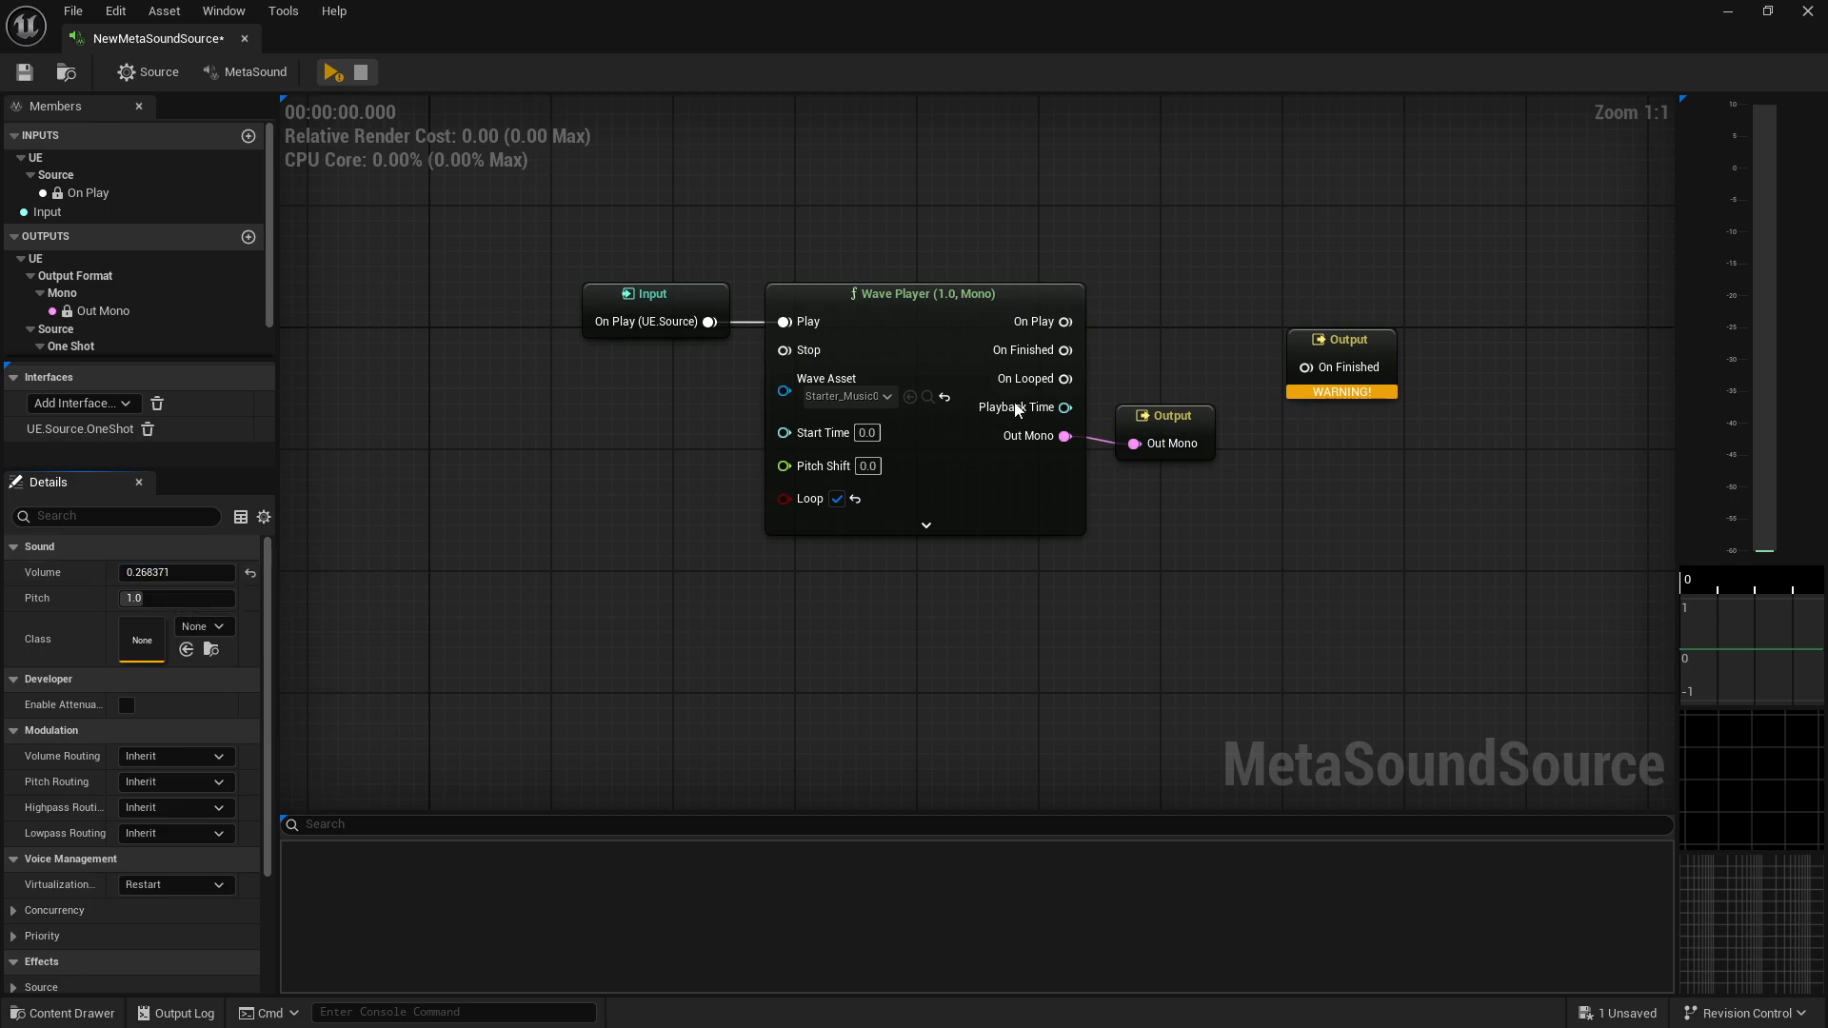
{"action": "left_click", "coordinate": [346, 77]}
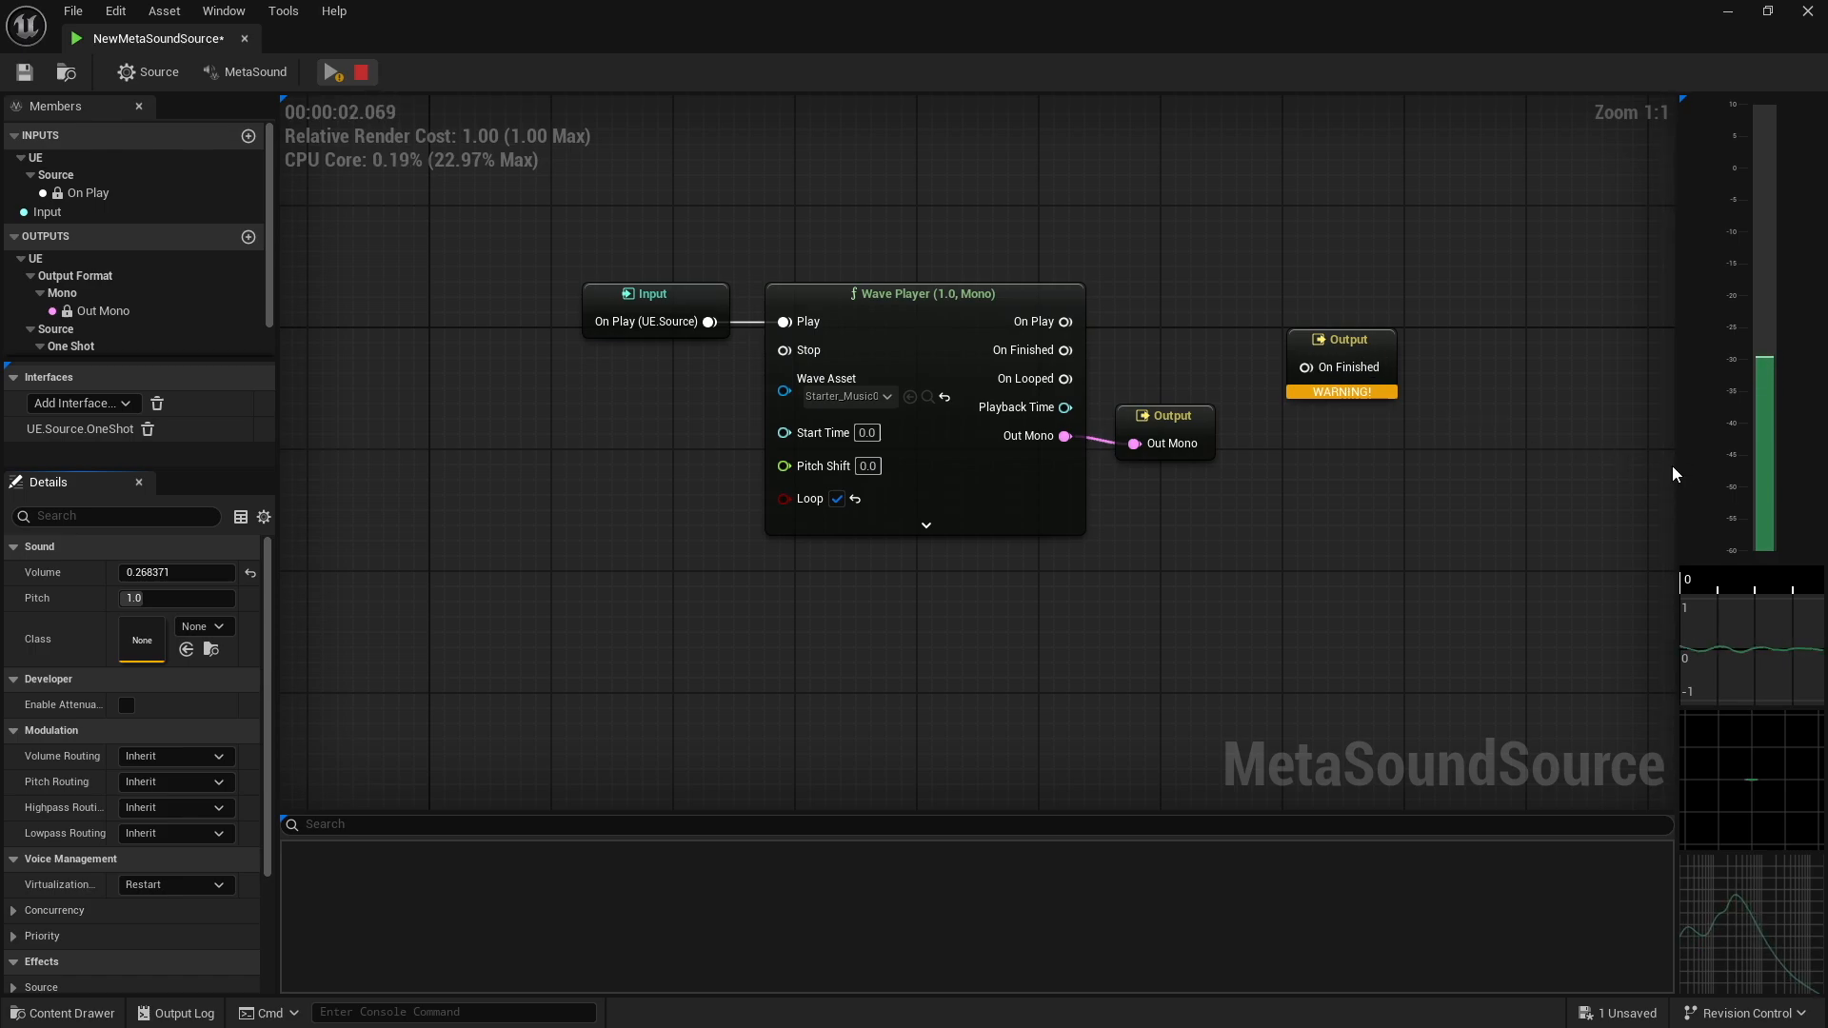
Widen the audio meter and analyzer area, enlarge the spectrum analyzer, and stop the MetaSound preview
{"action": "left_click_drag", "start_coordinate": [1676, 465], "coordinate": [1082, 430]}
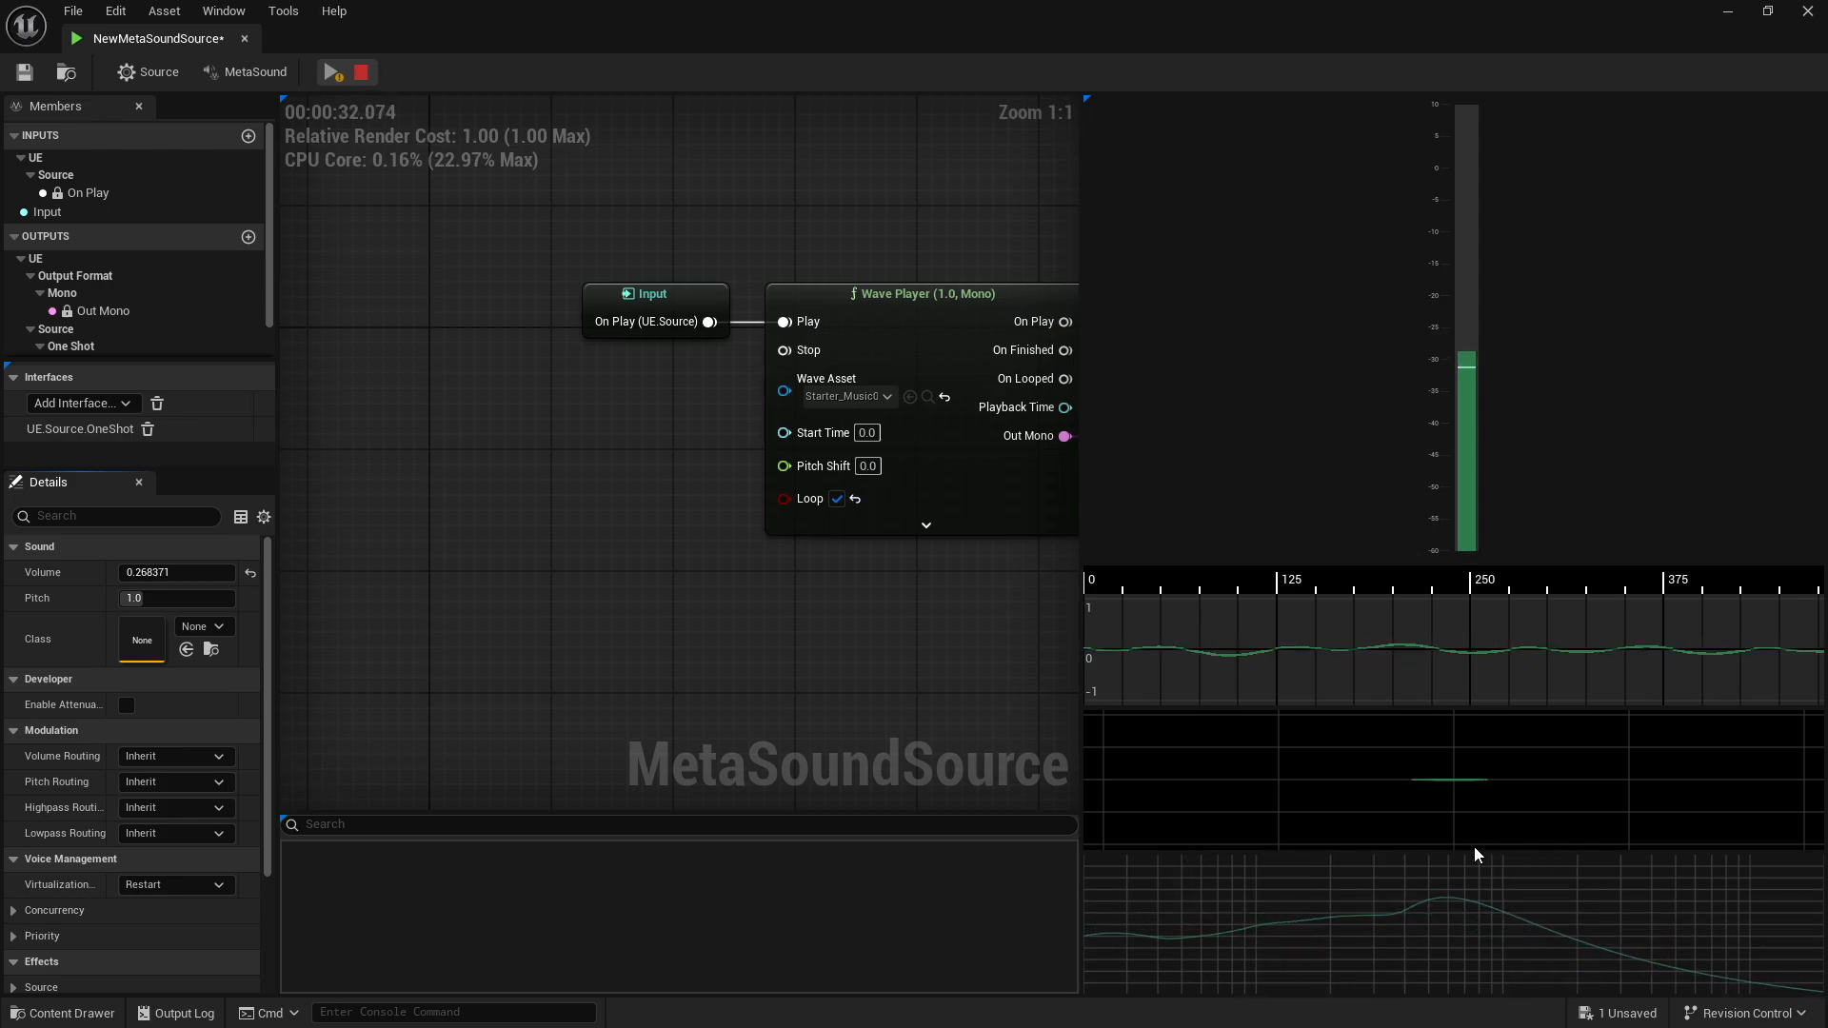
{"action": "left_click_drag", "start_coordinate": [1474, 849], "coordinate": [1471, 706]}
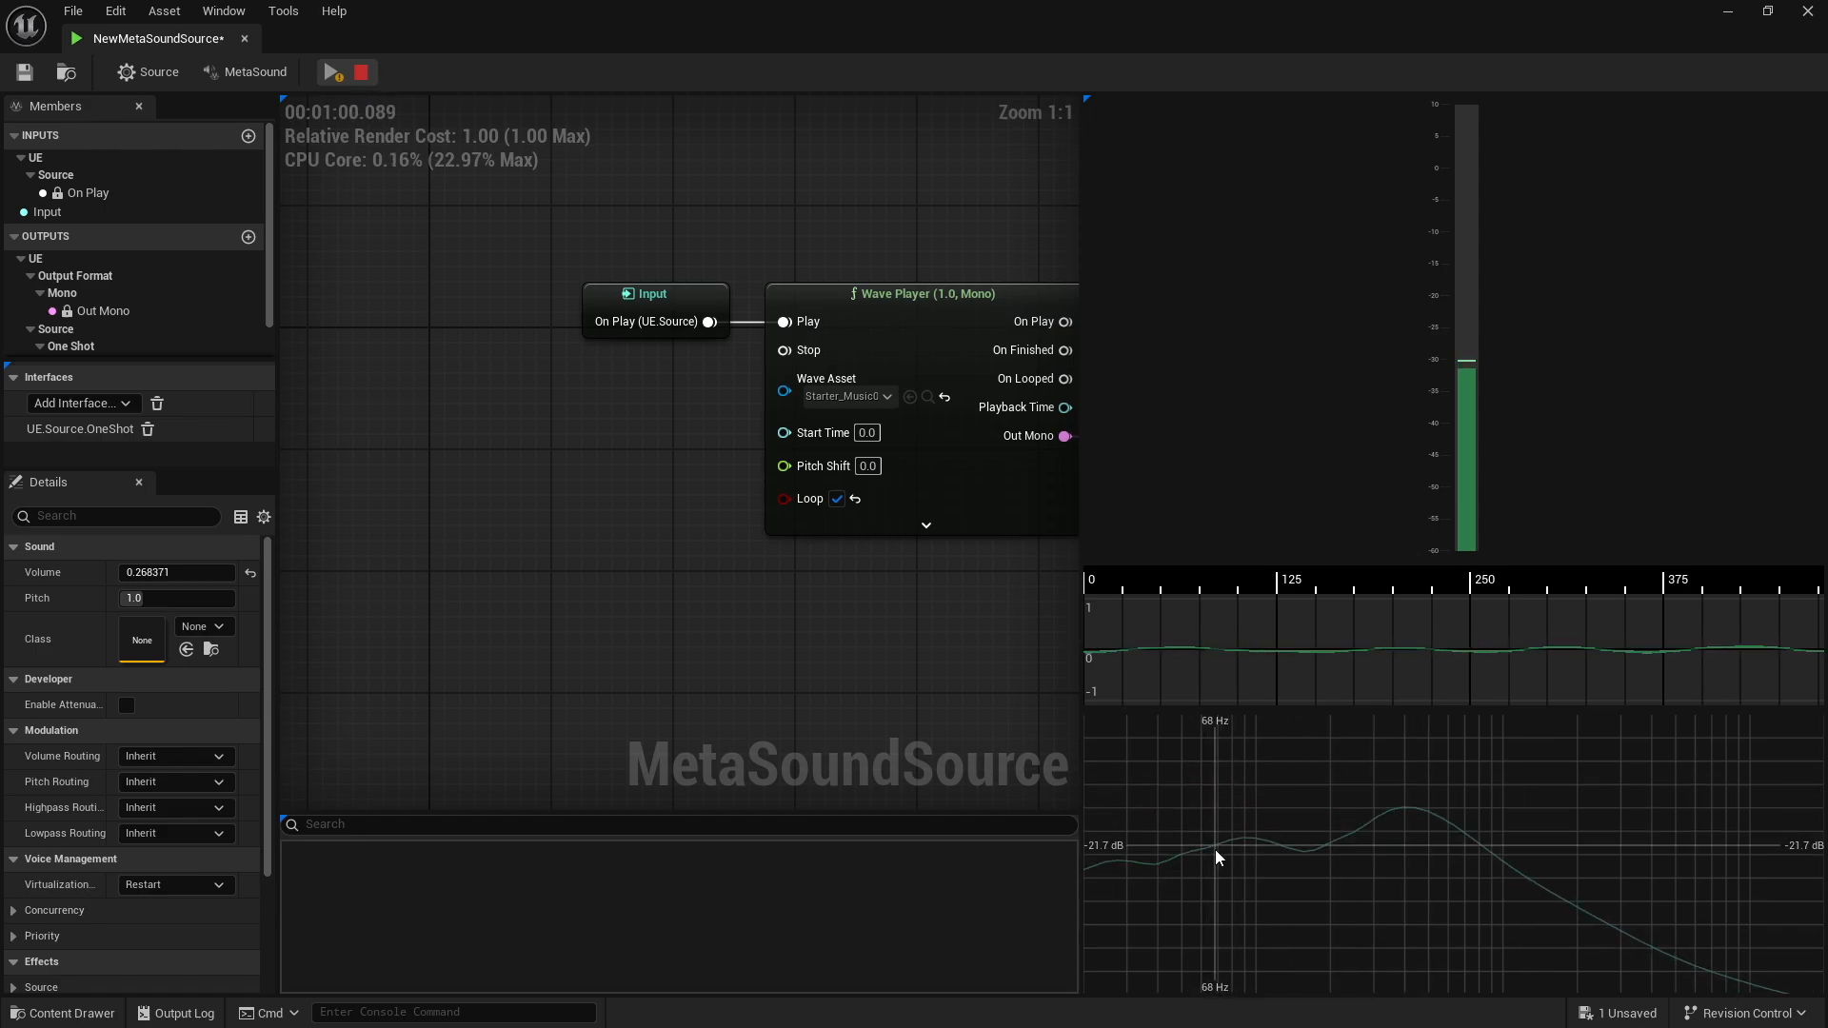
{"action": "left_click", "coordinate": [361, 73]}
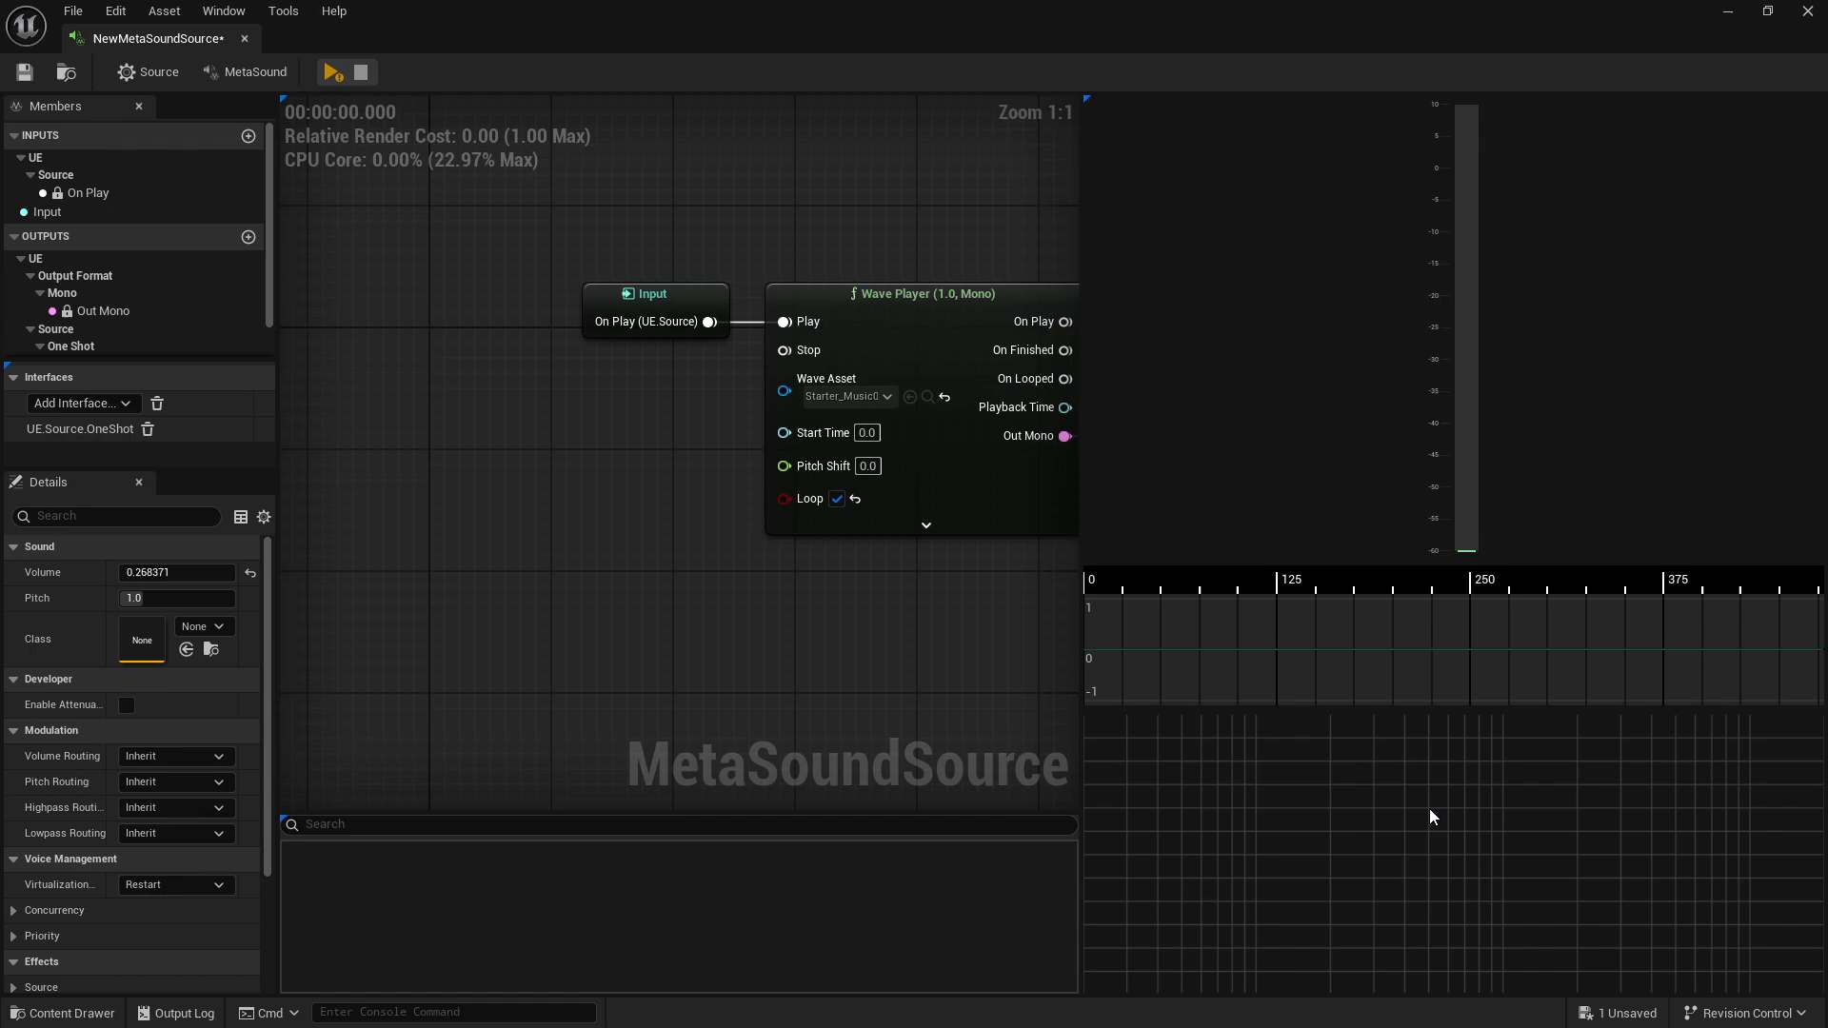
Turn on the frequency and sound level axis labels in the spectrum analyzer
{"action": "right_click", "coordinate": [1299, 790]}
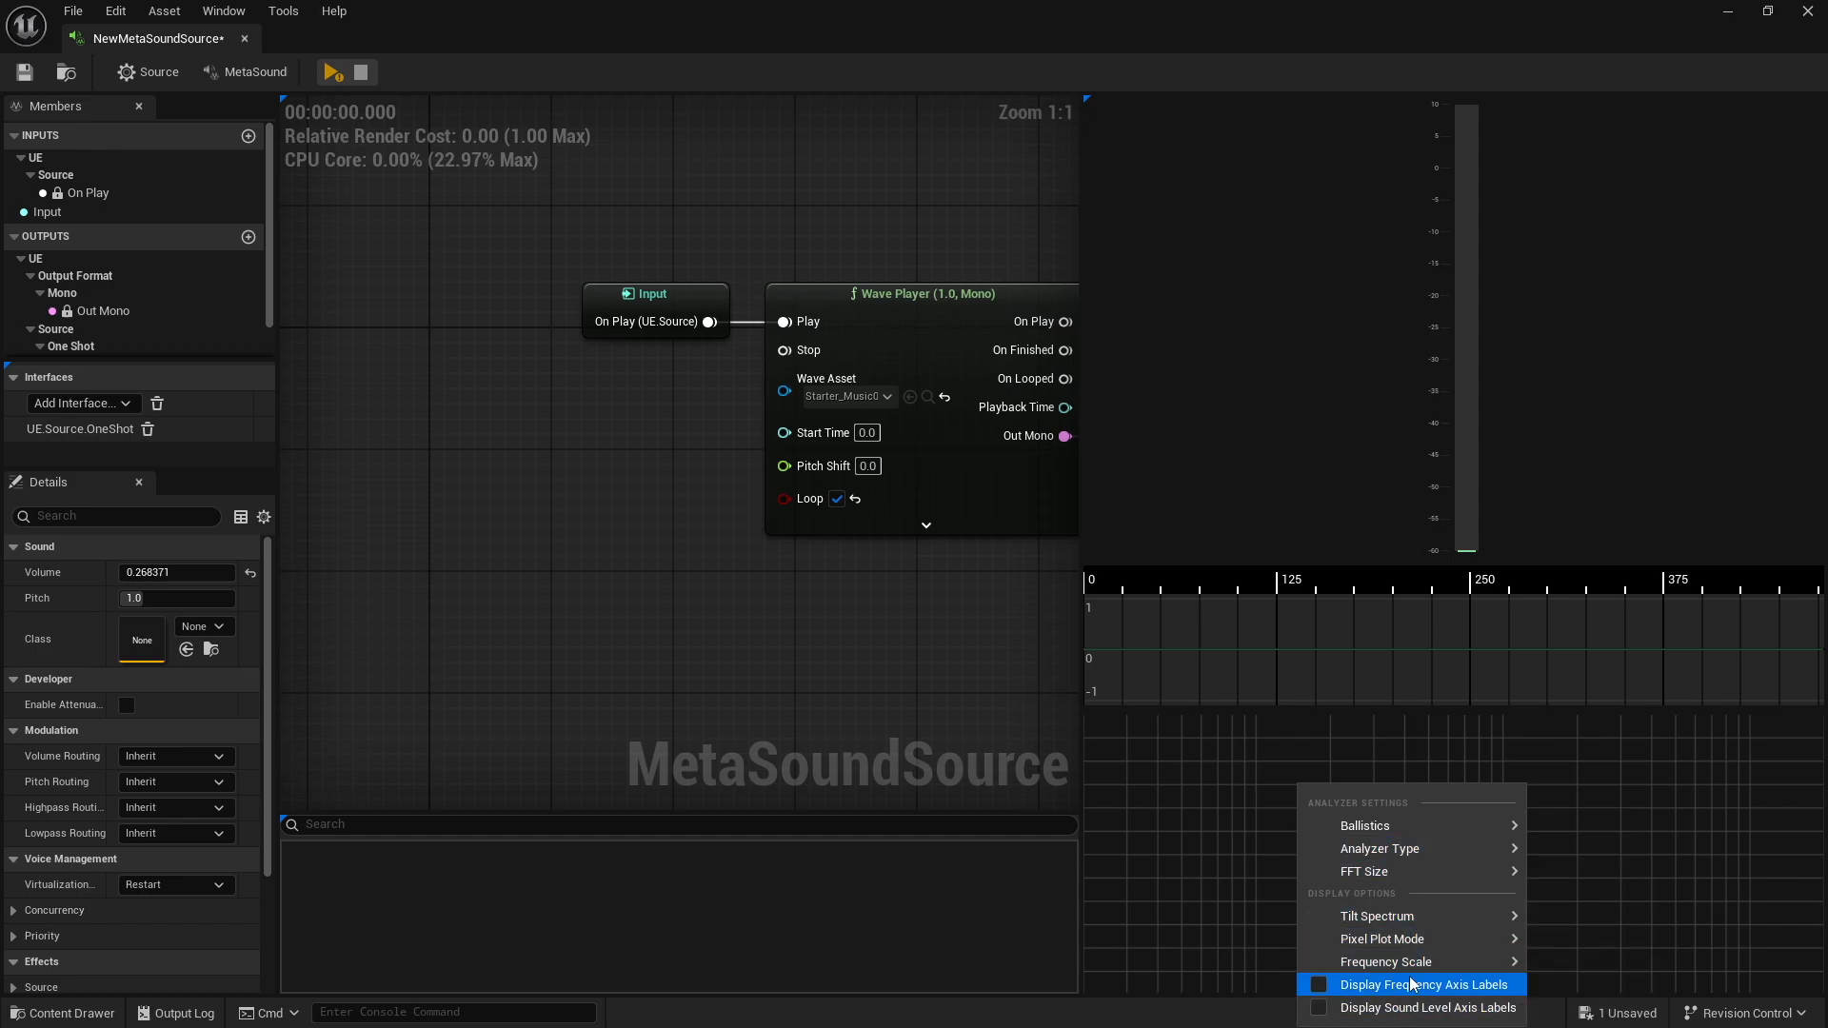
{"action": "left_click", "coordinate": [1320, 987]}
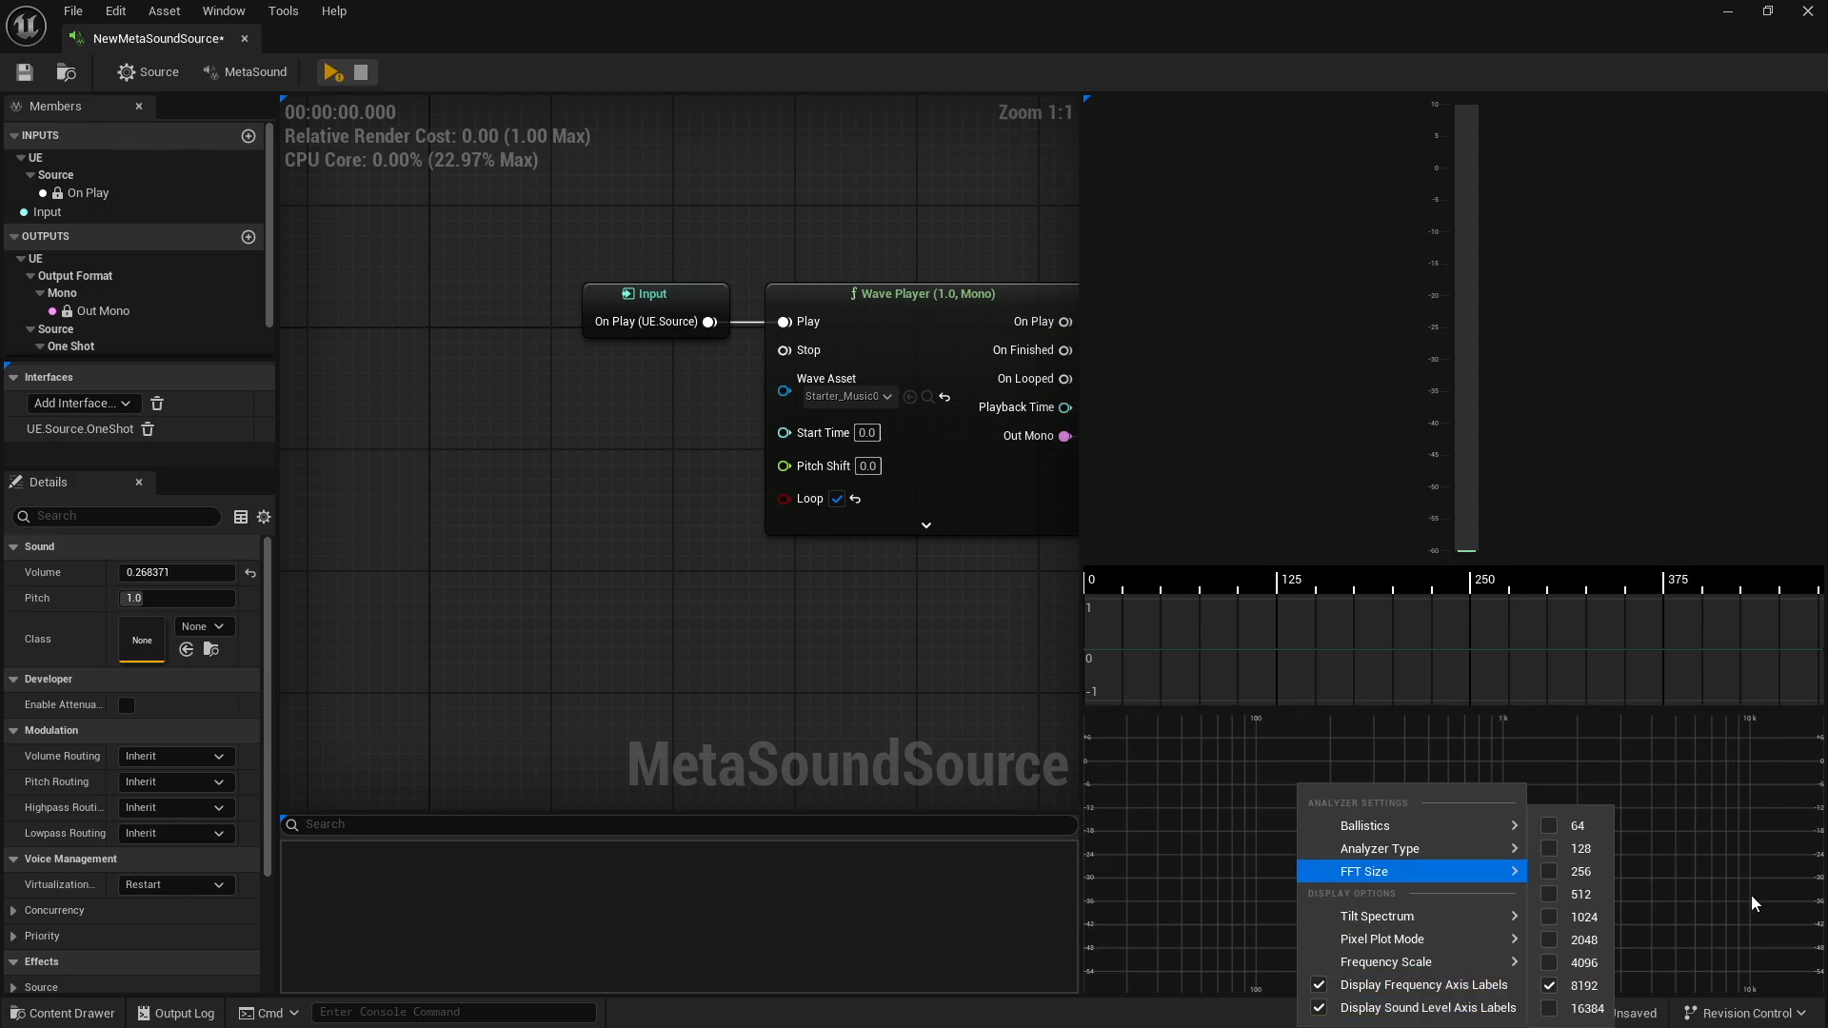
{"action": "left_click", "coordinate": [1221, 797]}
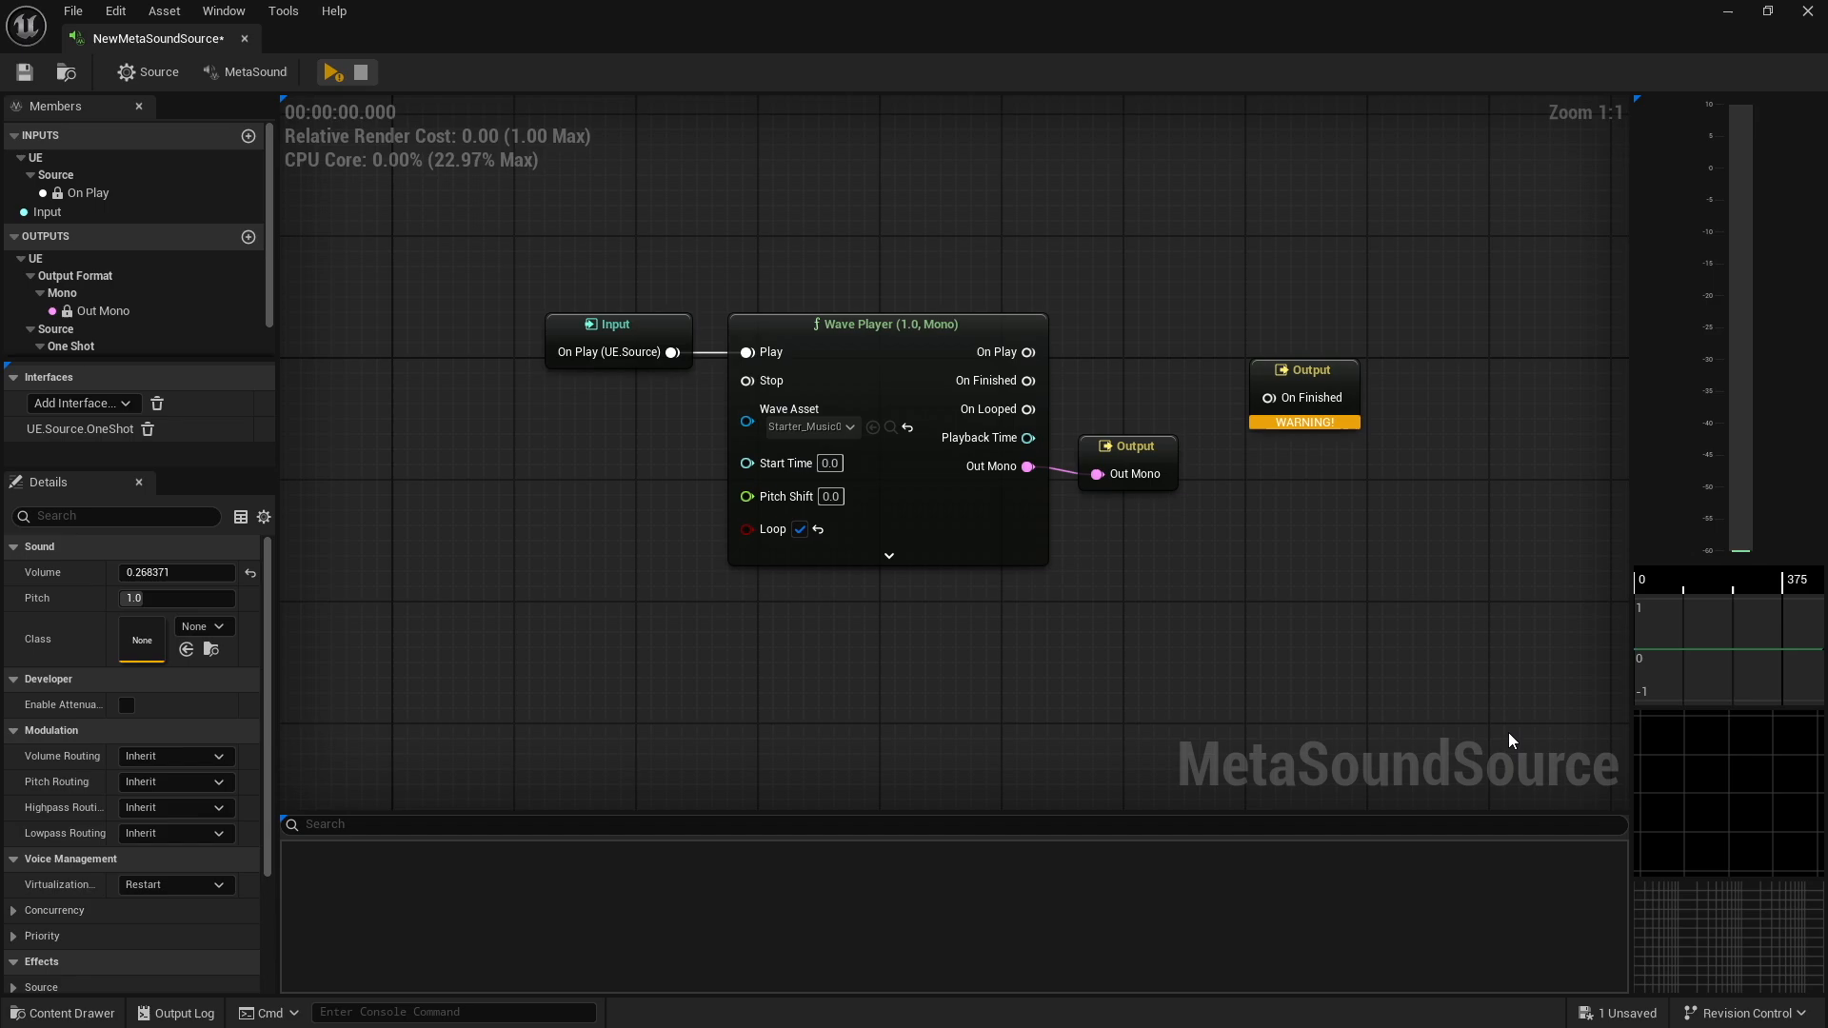
Add a Random Get (Time:Array) node in an empty area of the graph
{"action": "right_click_drag", "start_coordinate": [1510, 730], "coordinate": [404, 361]}
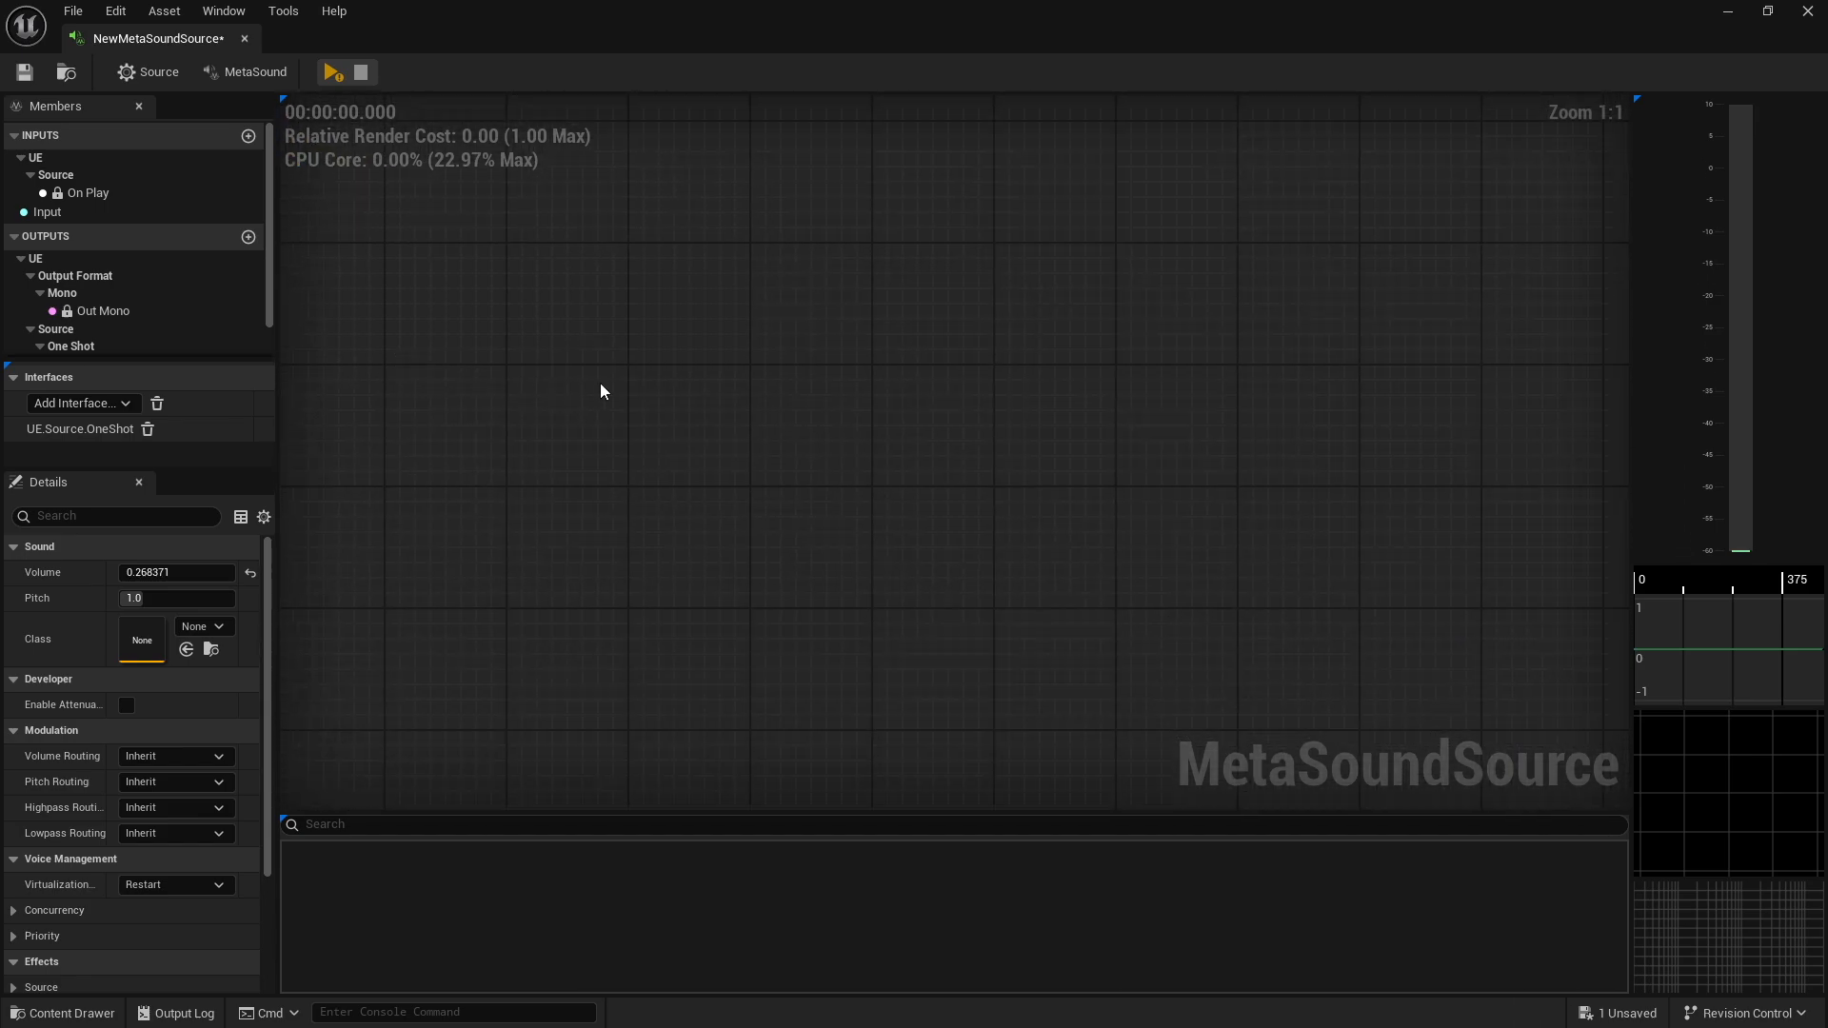
{"action": "right_click", "coordinate": [815, 389]}
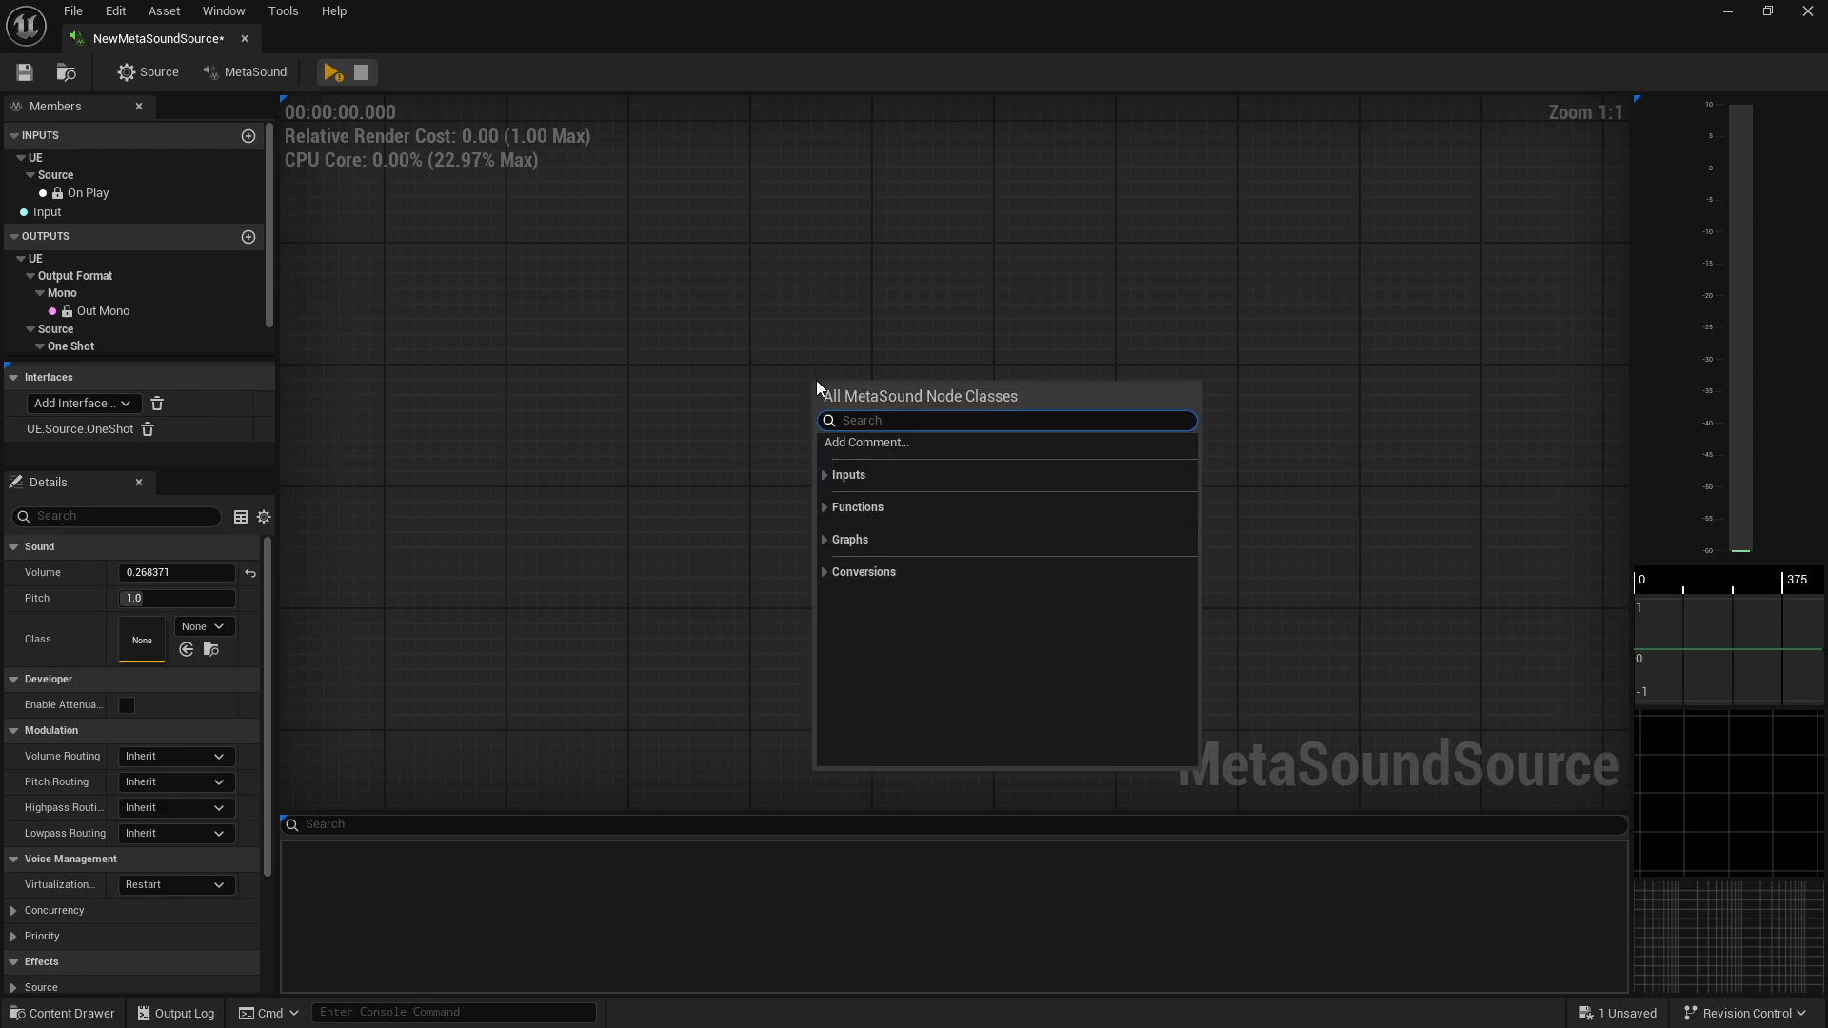
{"action": "type", "text": "get"}
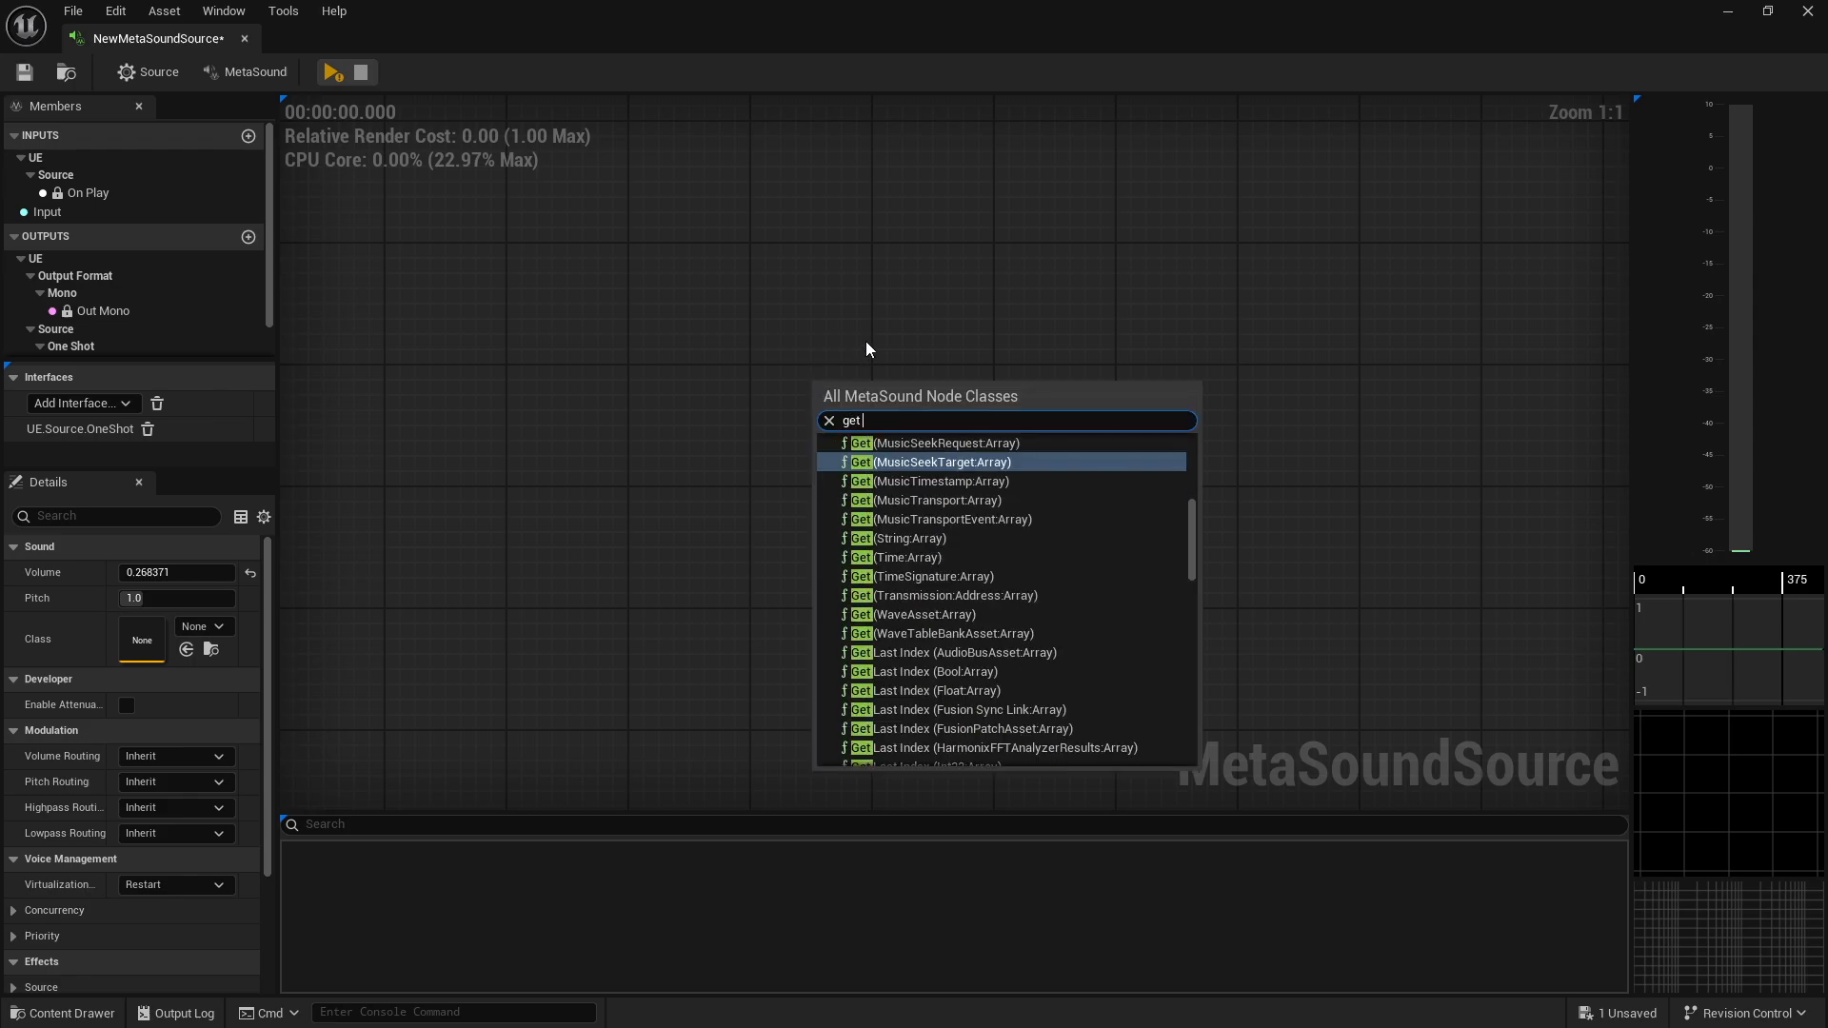
{"action": "type", "text": " rand"}
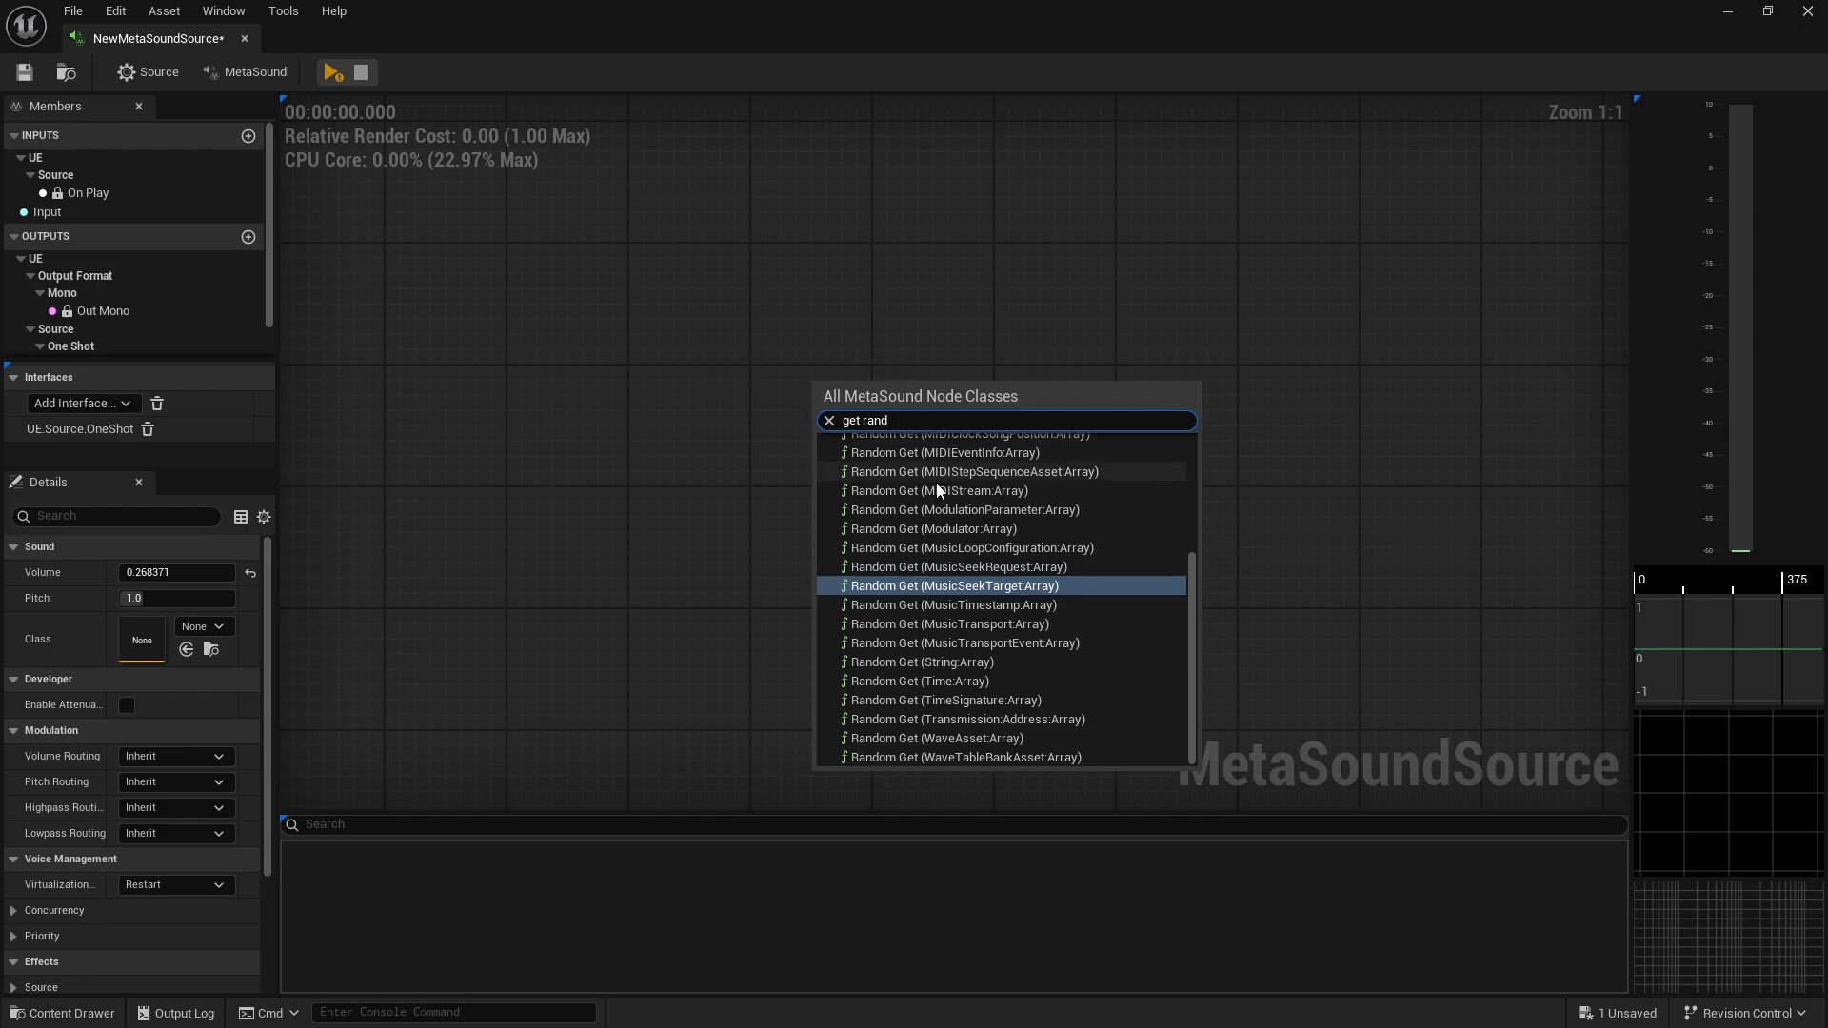
{"action": "left_click", "coordinate": [973, 684]}
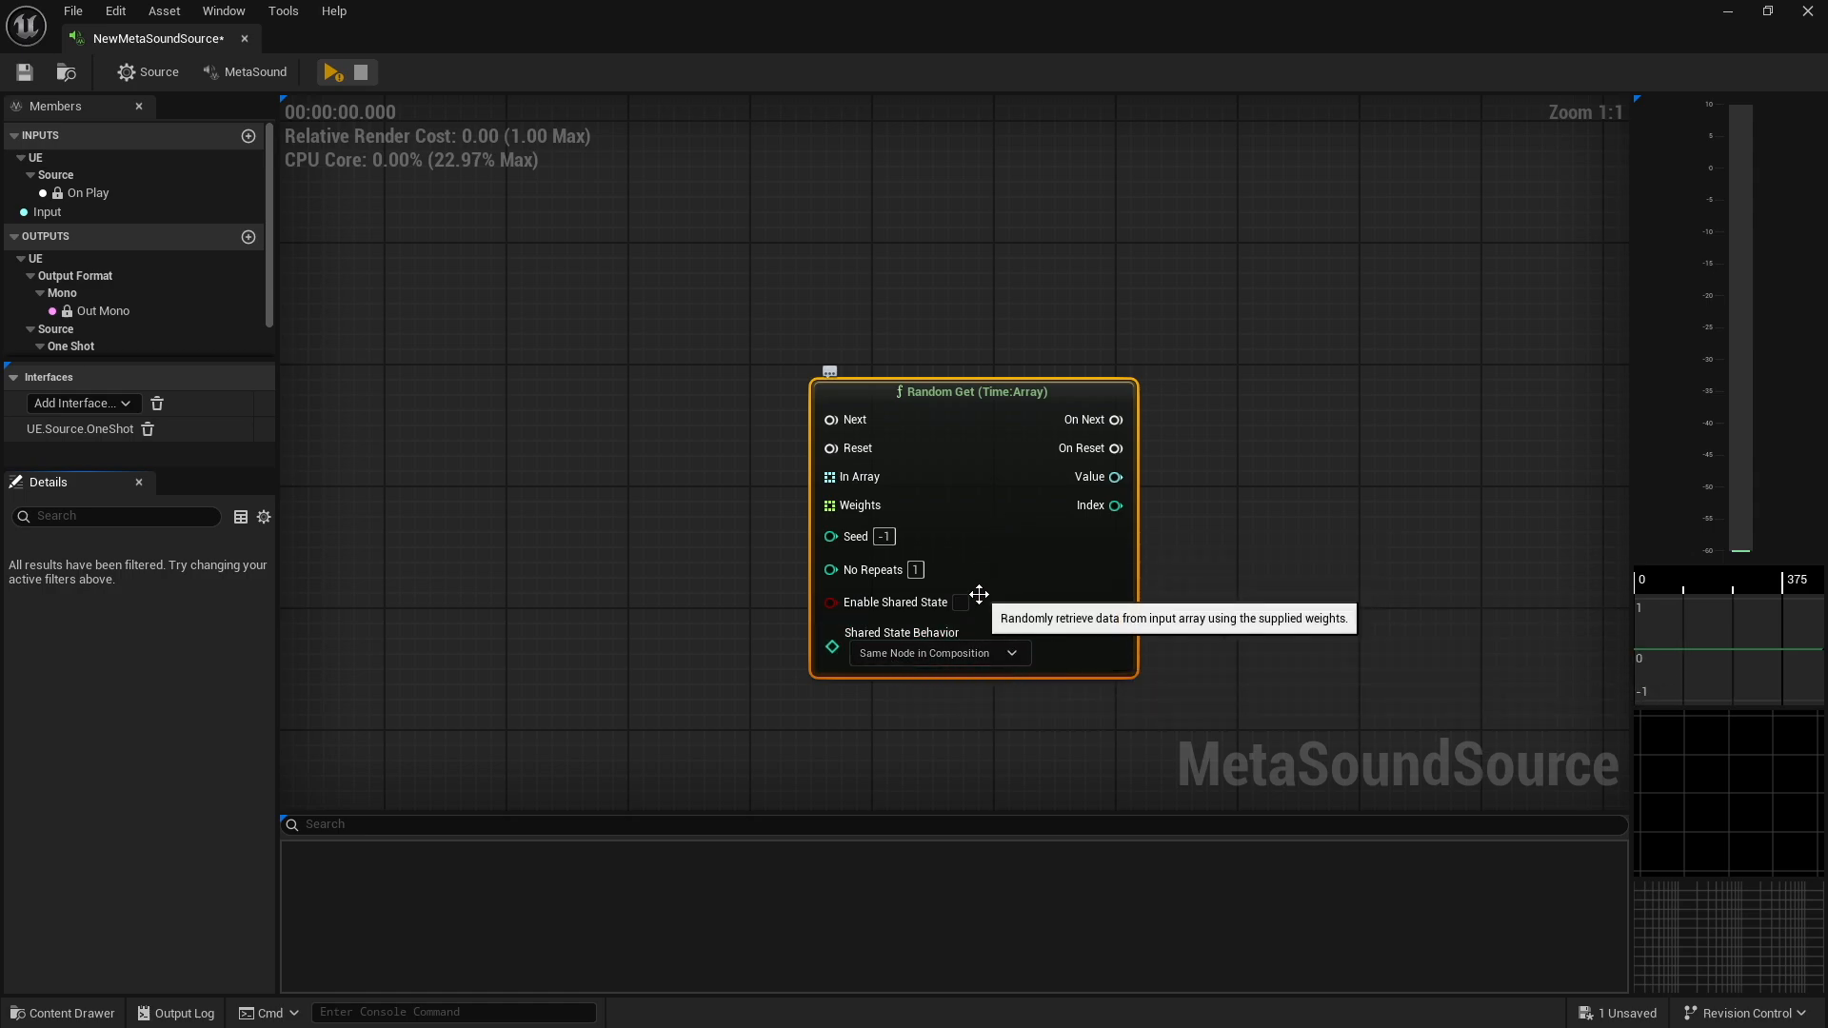
Examine the Shared State Behavior choices on the Random Get node
{"action": "key", "text": "ctrl+v"}
{"action": "key", "text": "ctrl+v"}
{"action": "key", "text": "ctrl+v"}
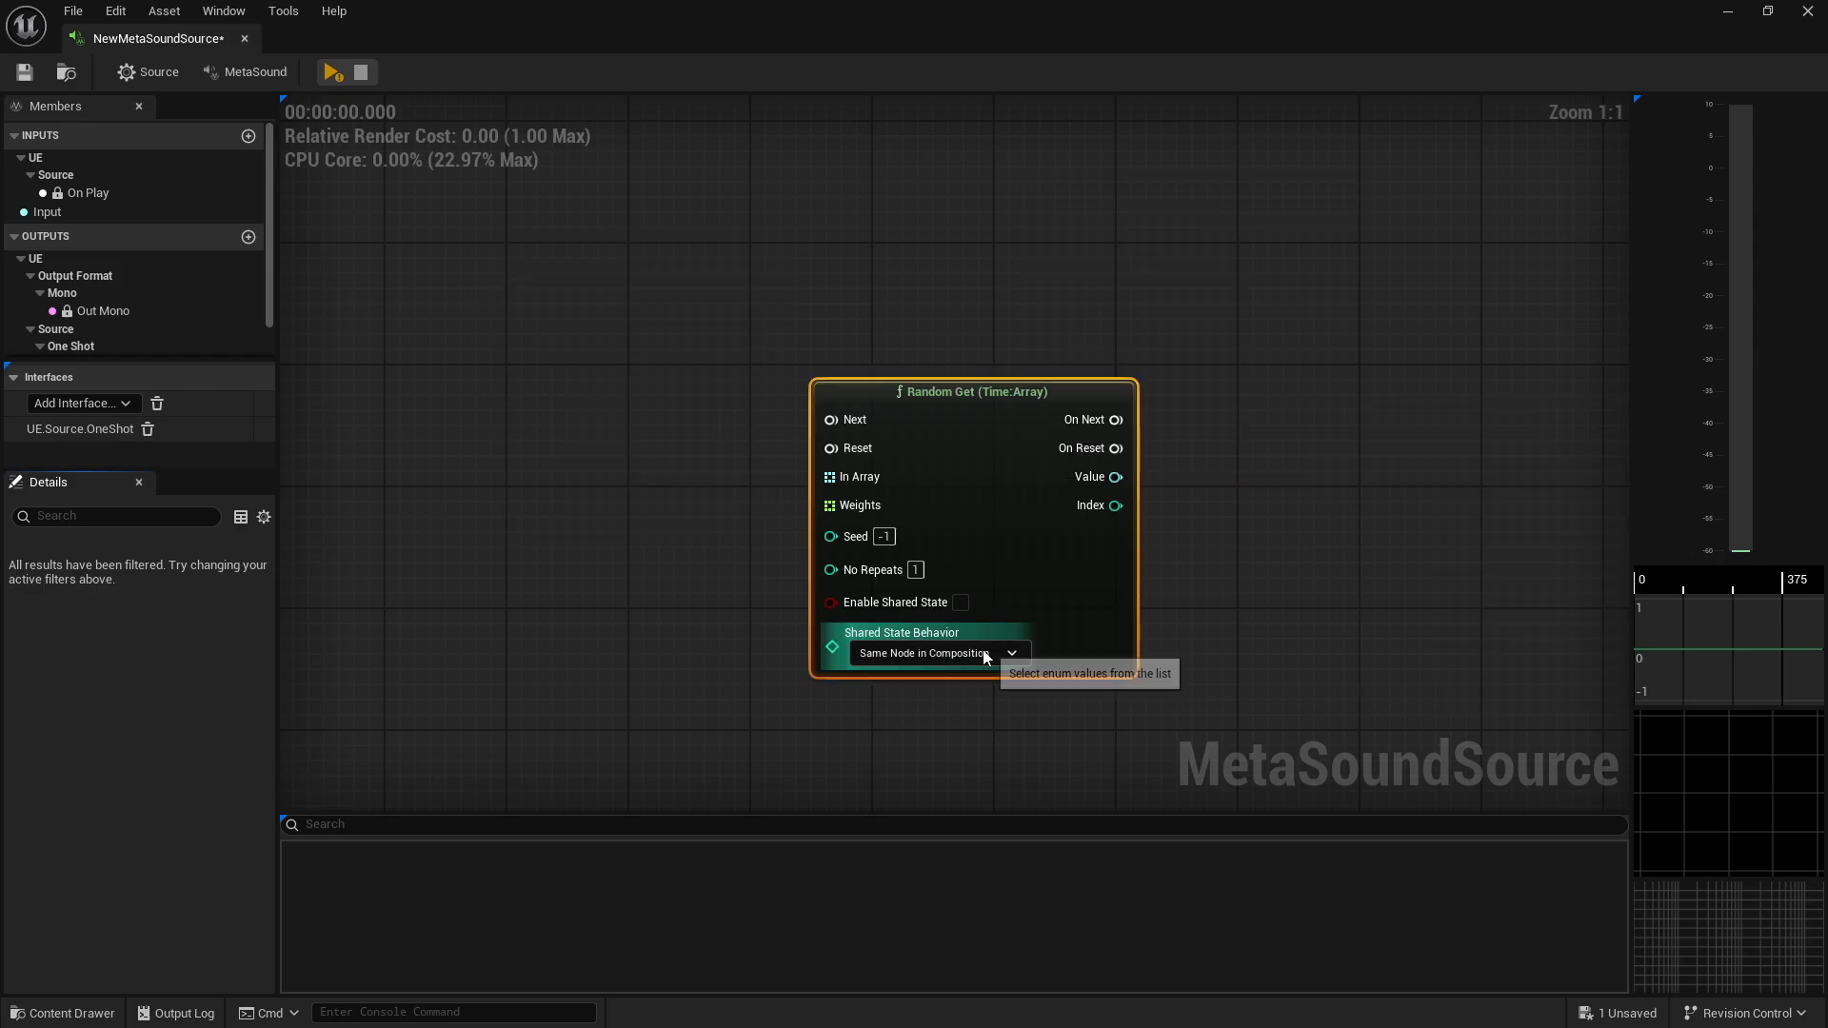
{"action": "left_click", "coordinate": [985, 654]}
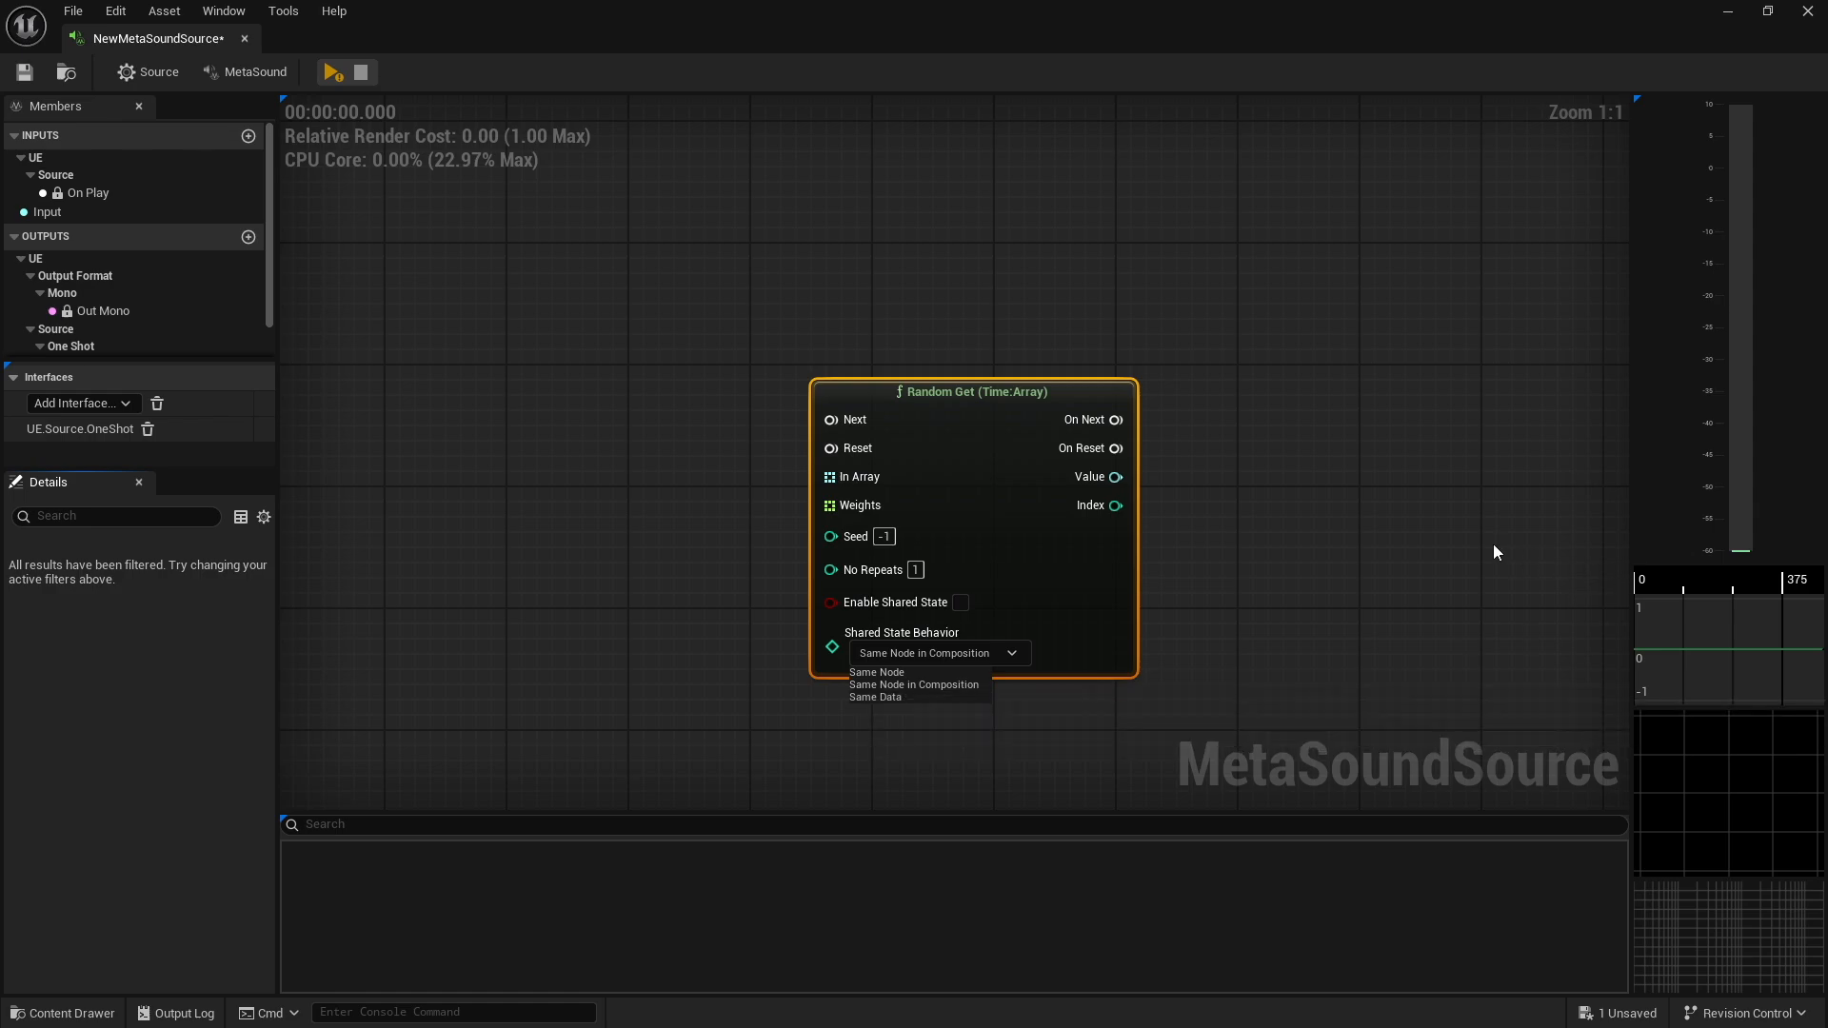
Add a Get Wave Info node to the right of the Random Get node
{"action": "right_click_drag", "start_coordinate": [1494, 545], "coordinate": [905, 473]}
{"action": "right_click", "coordinate": [904, 412]}
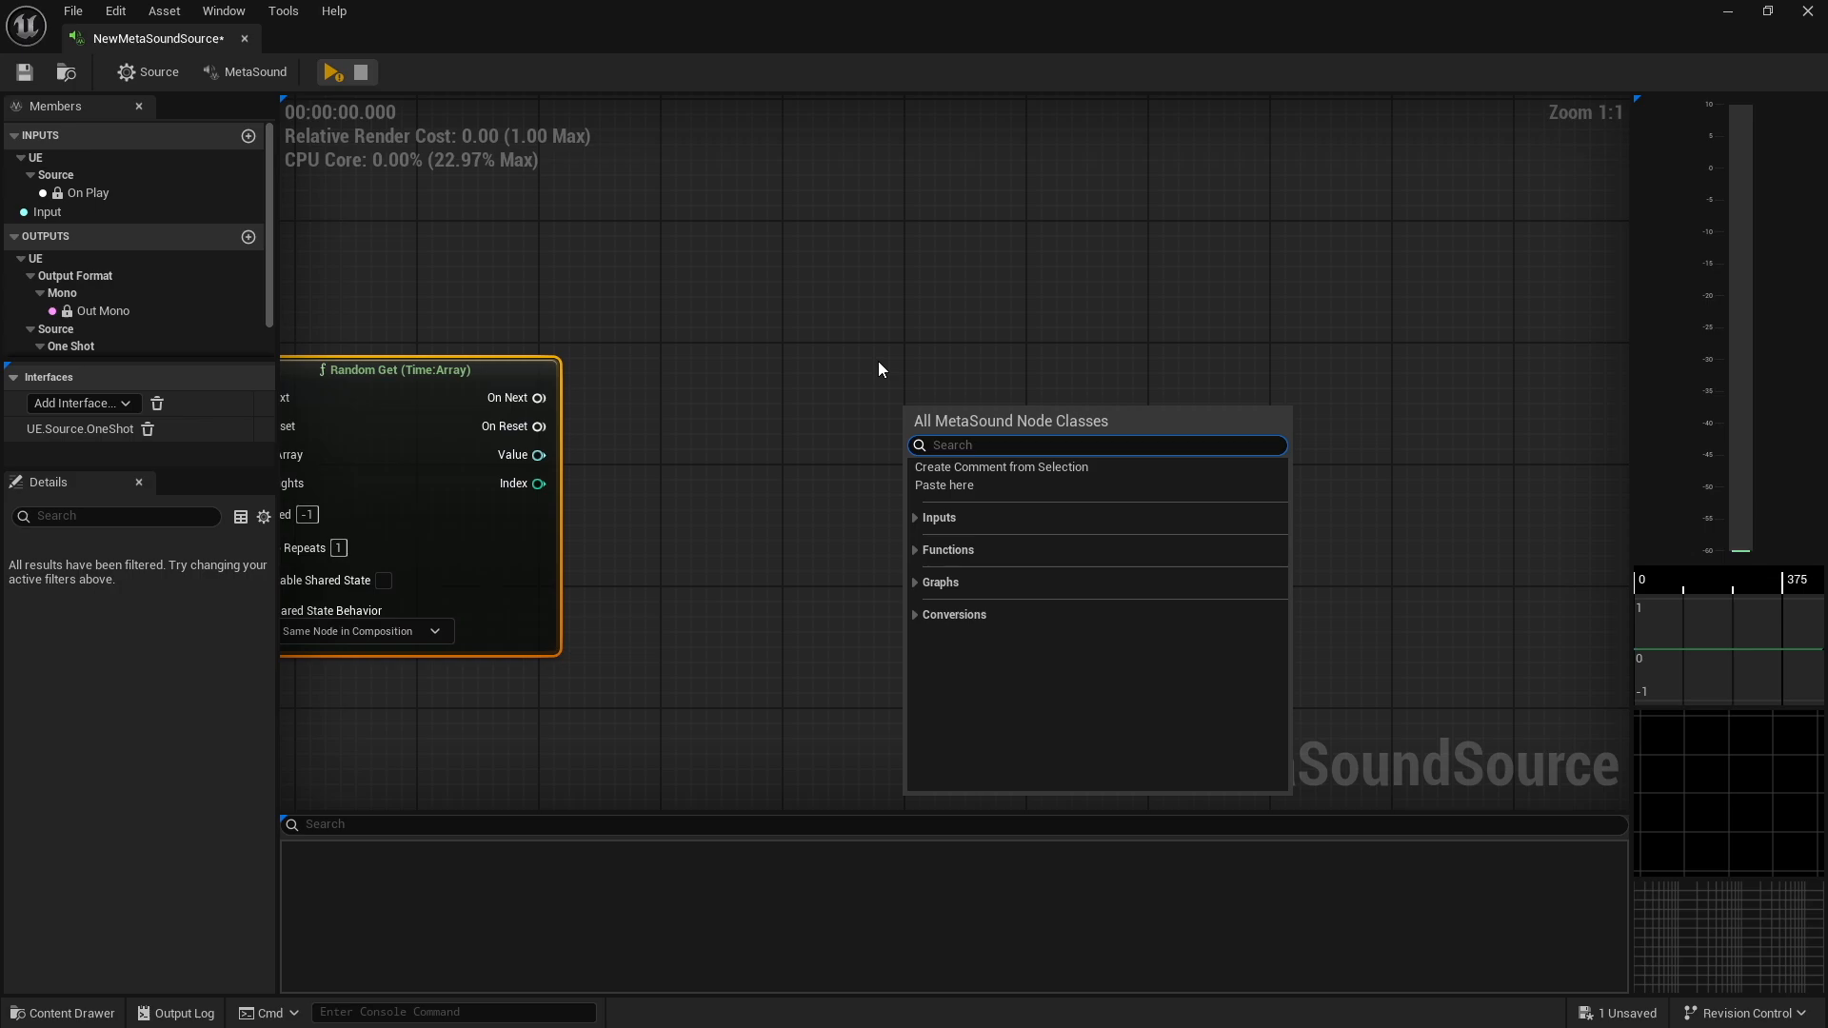
{"action": "type", "text": "get wa"}
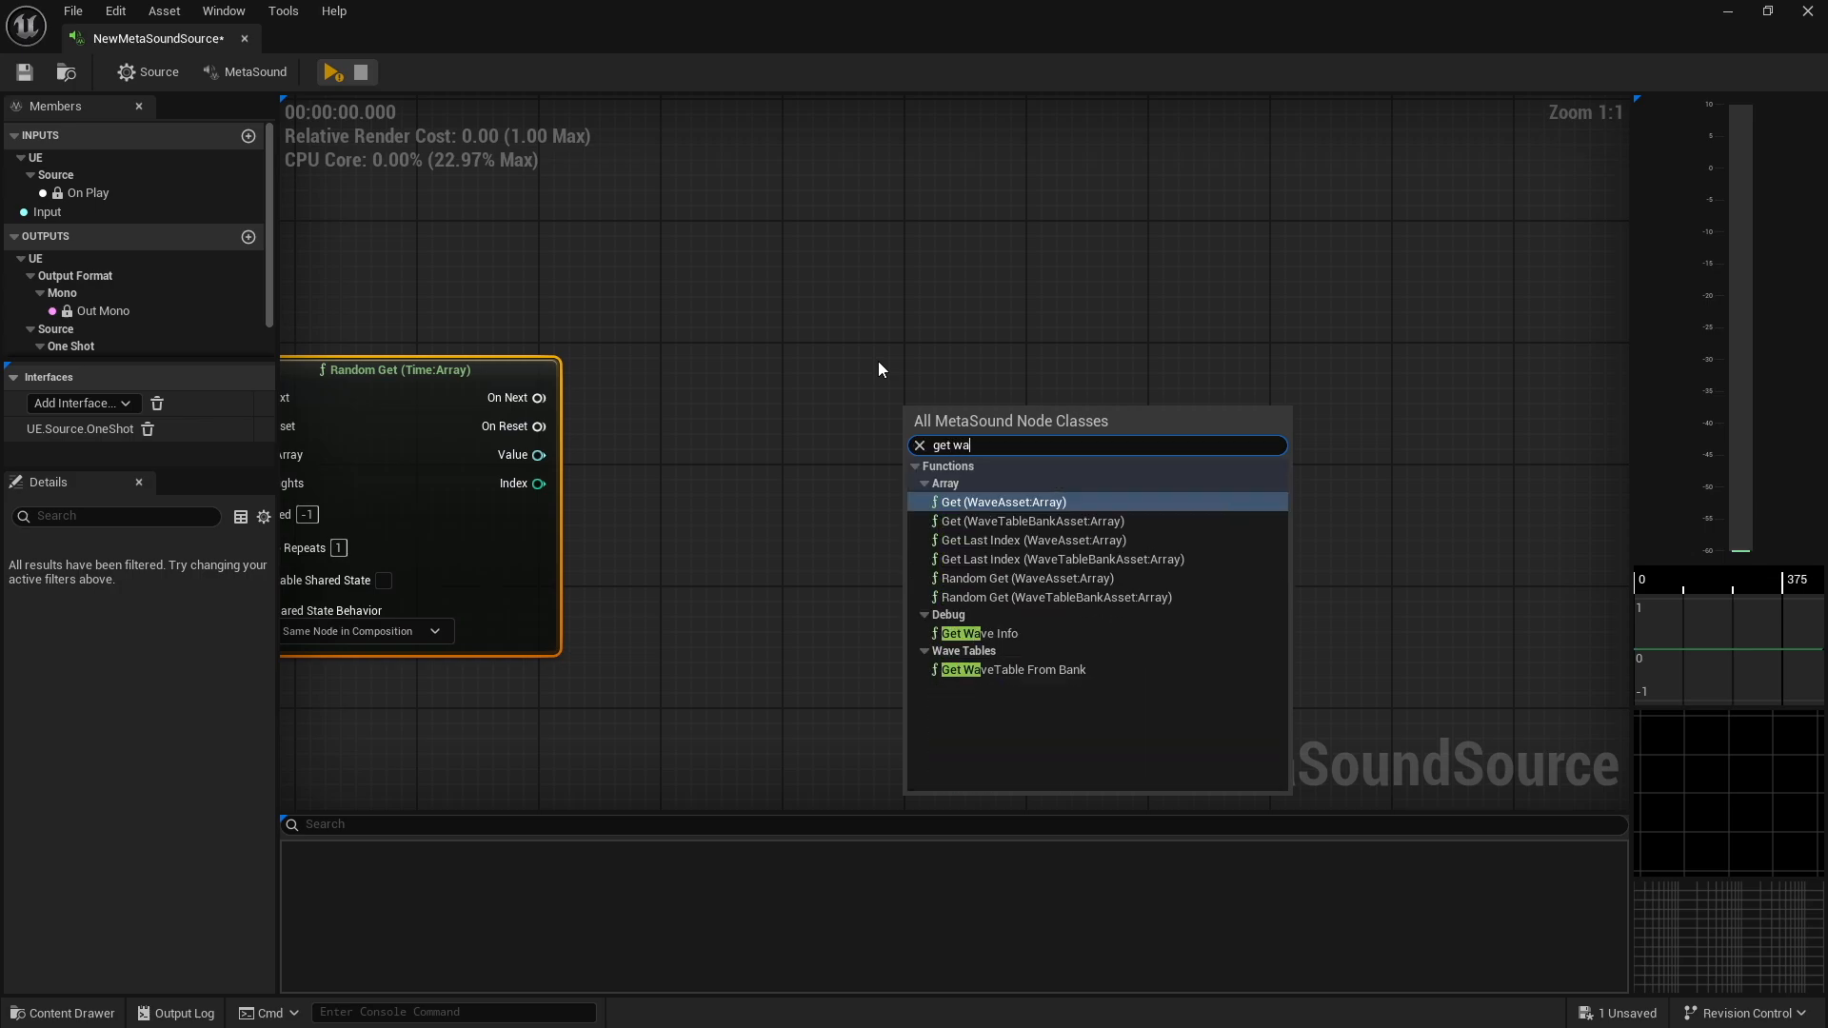
{"action": "type", "text": "ve"}
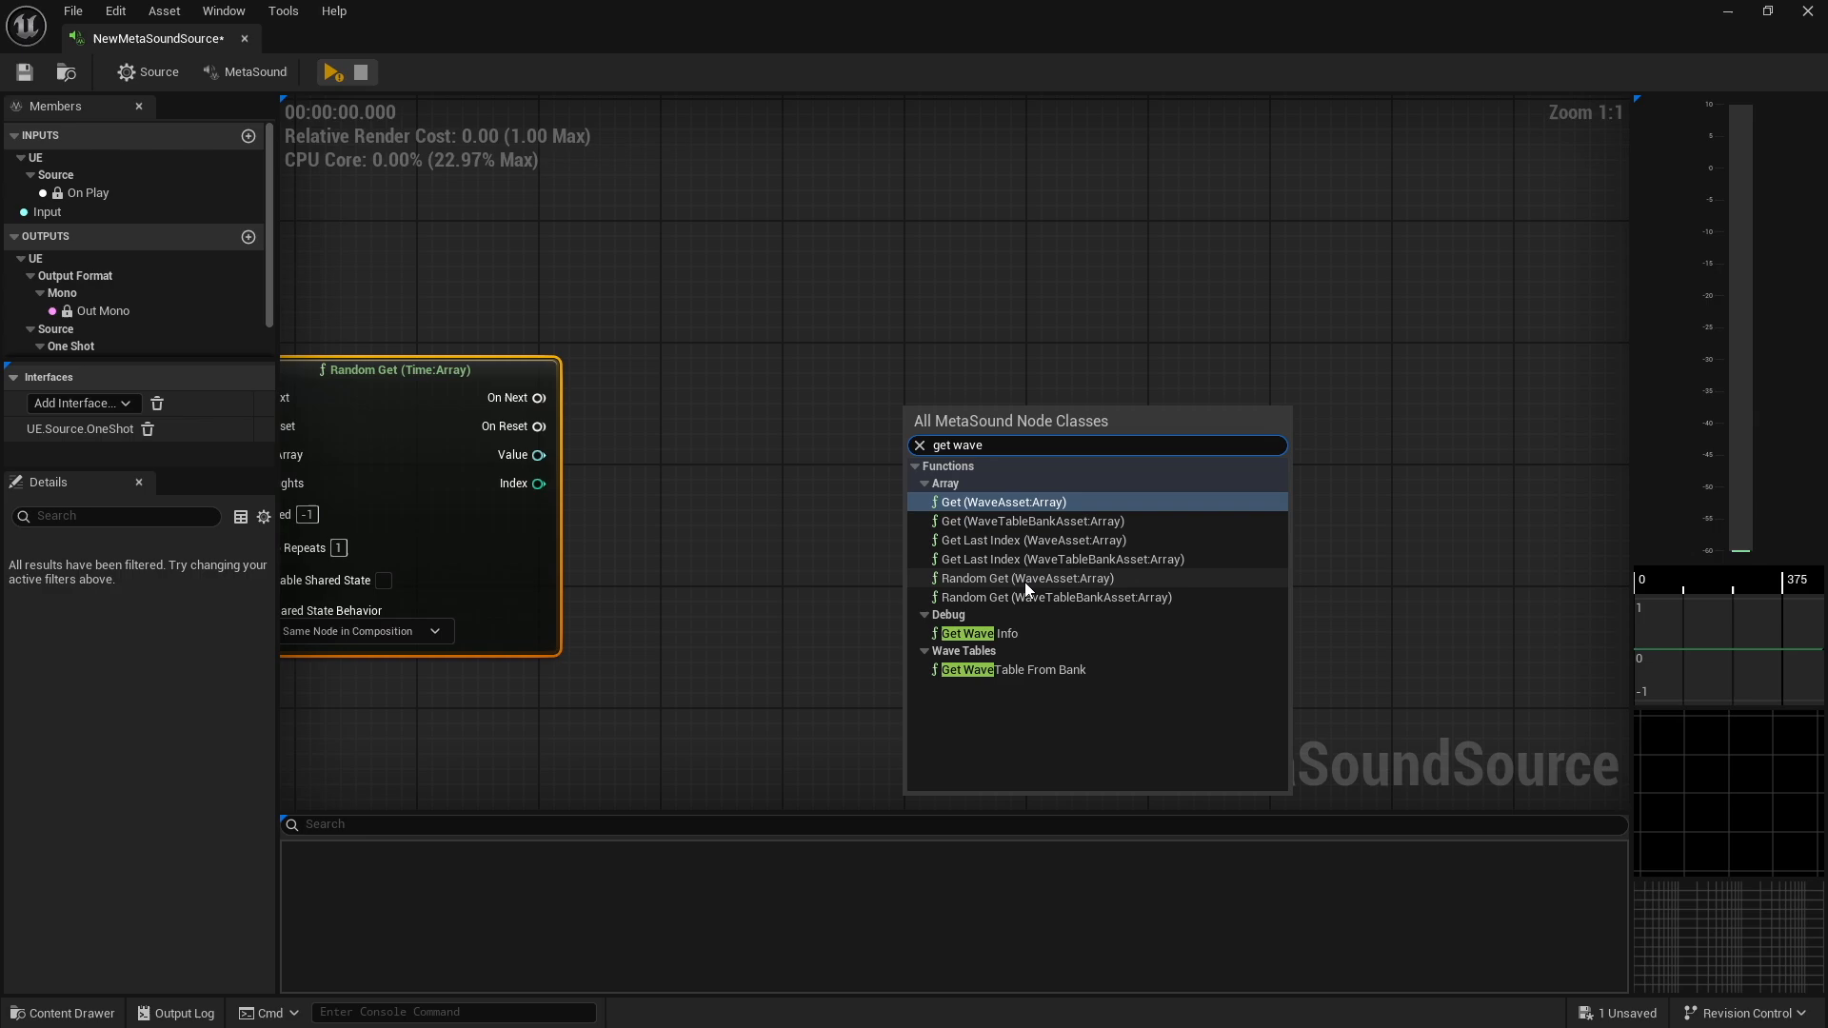
{"action": "left_click", "coordinate": [996, 633]}
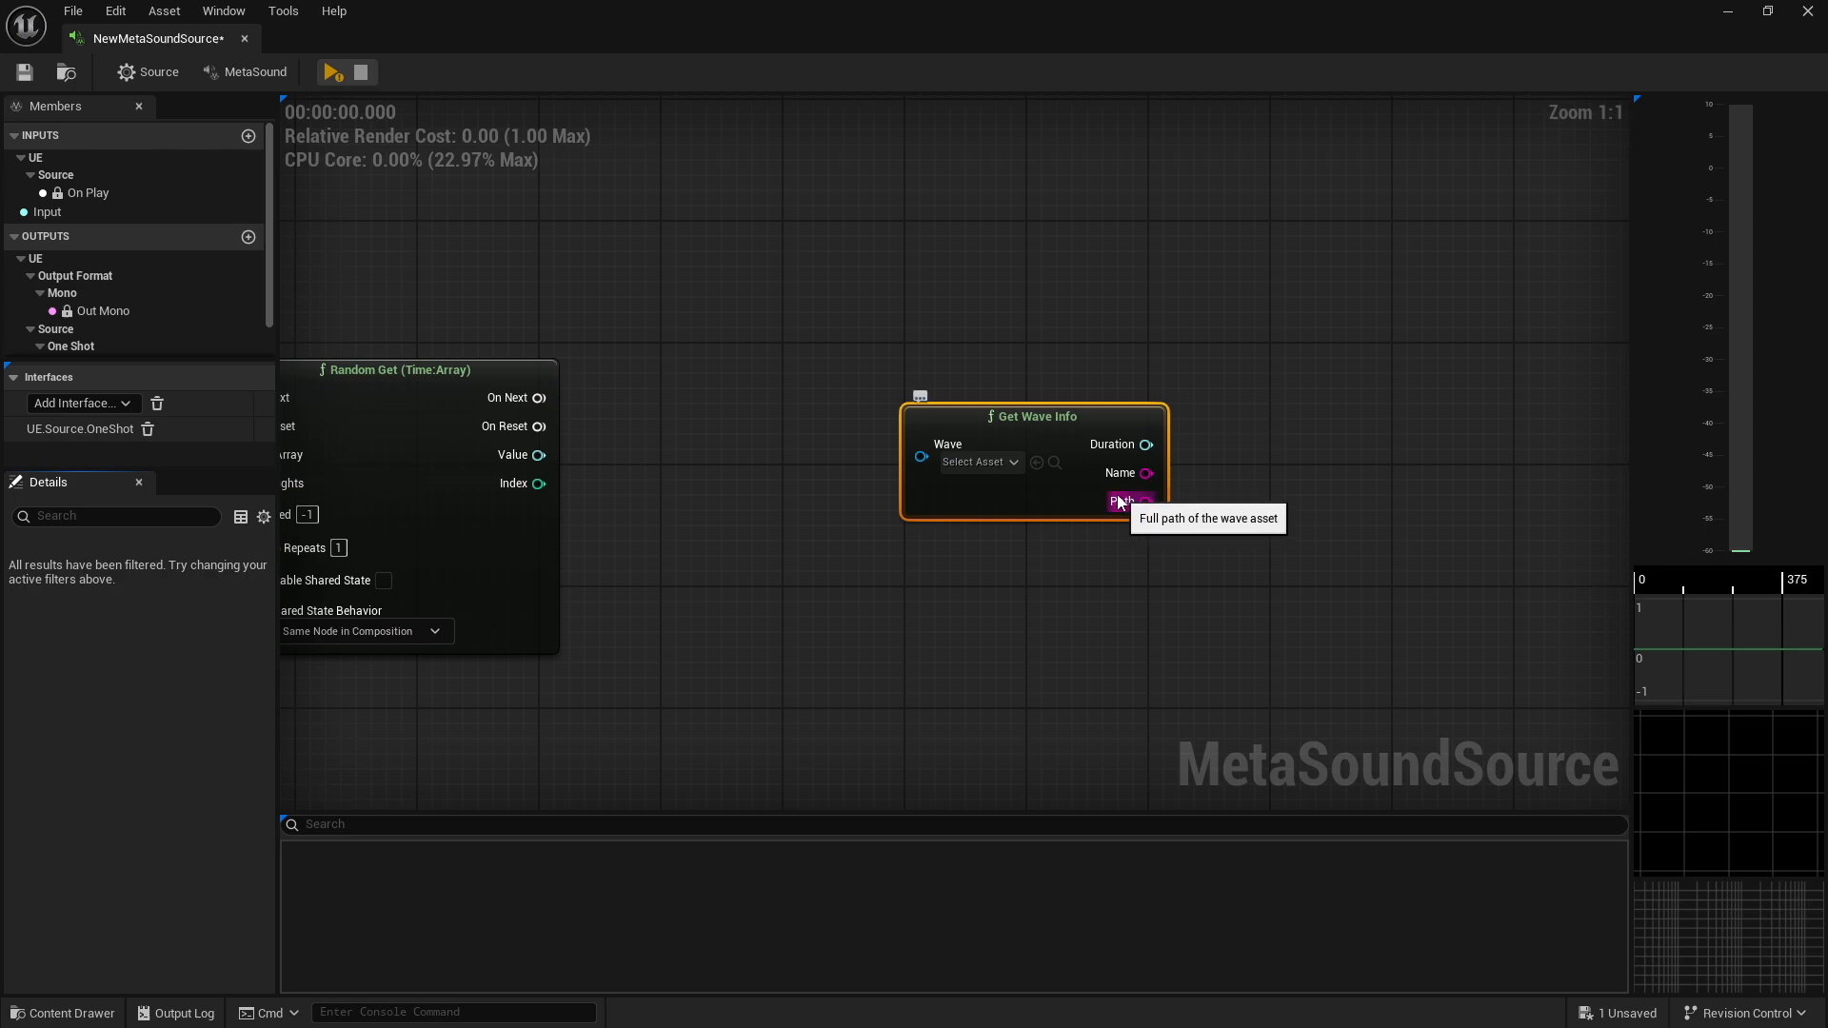
Add a Get Last Index (Time:Array) node and move it level with the Get Wave Info node, to its right
{"action": "right_click_drag", "start_coordinate": [1350, 486], "coordinate": [805, 454]}
{"action": "right_click", "coordinate": [906, 357]}
{"action": "type", "text": "get l"}
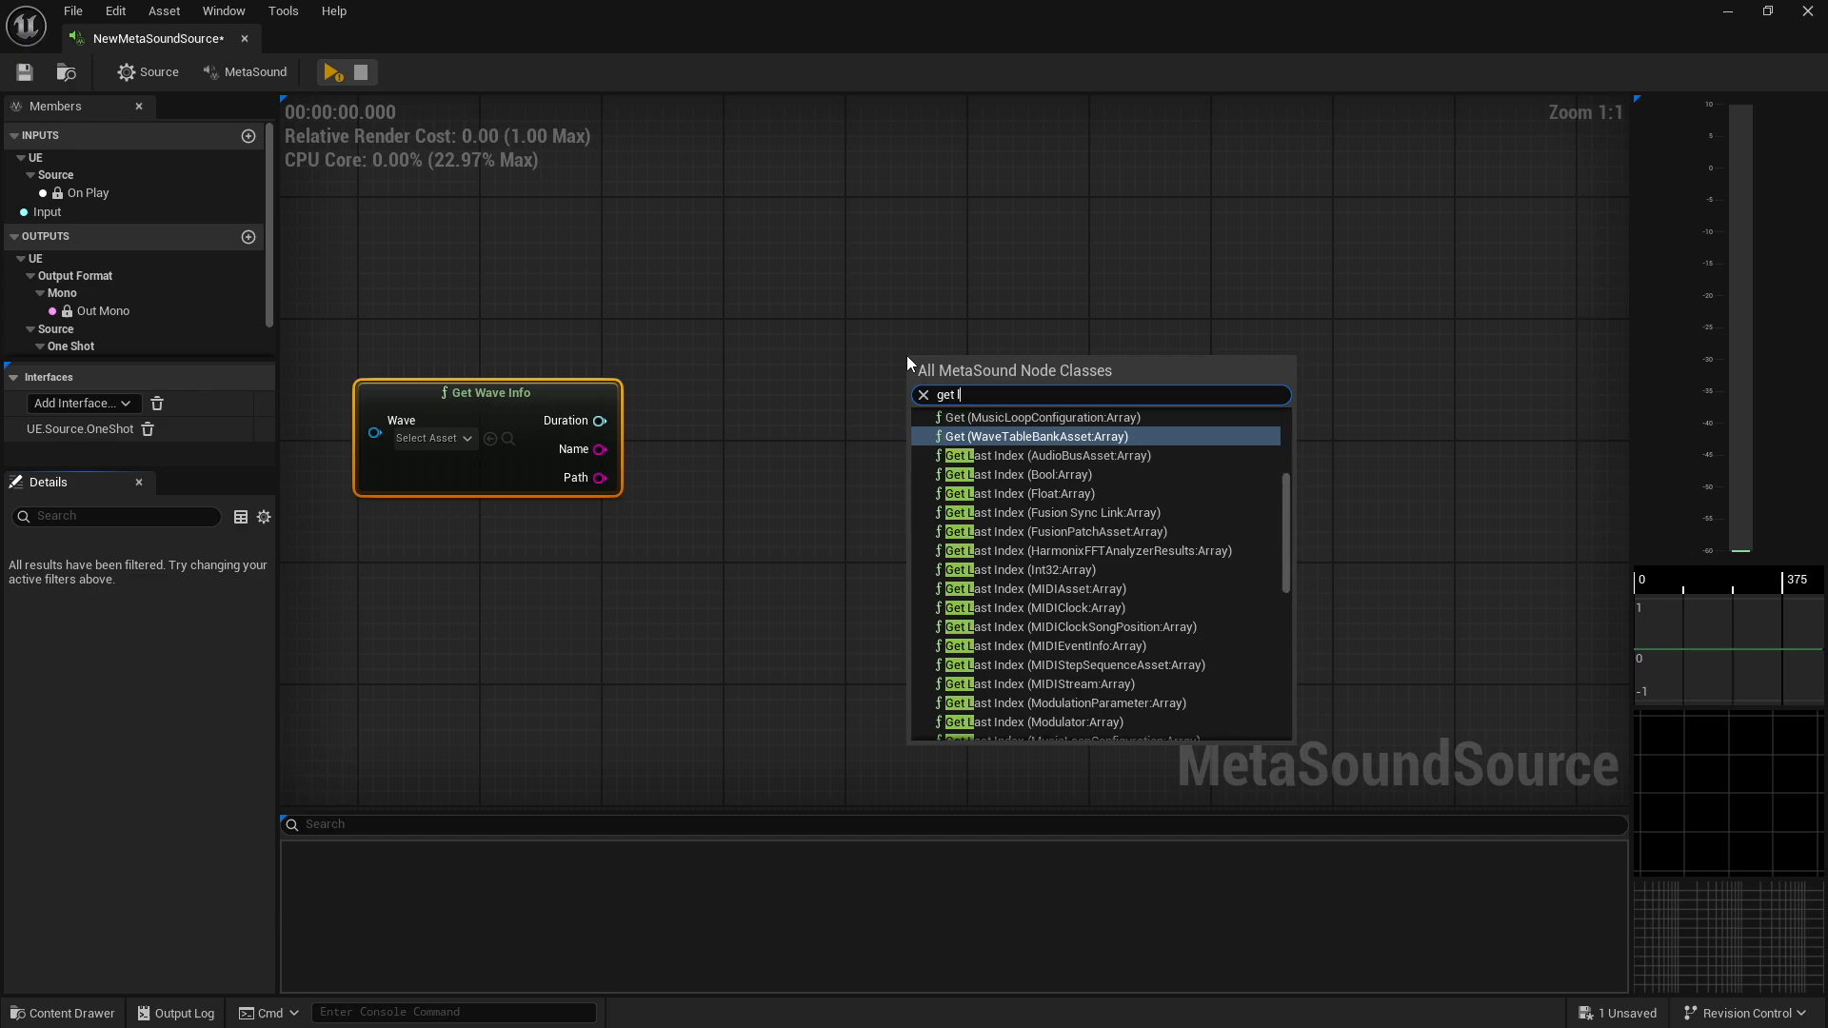
{"action": "type", "text": "ast ind"}
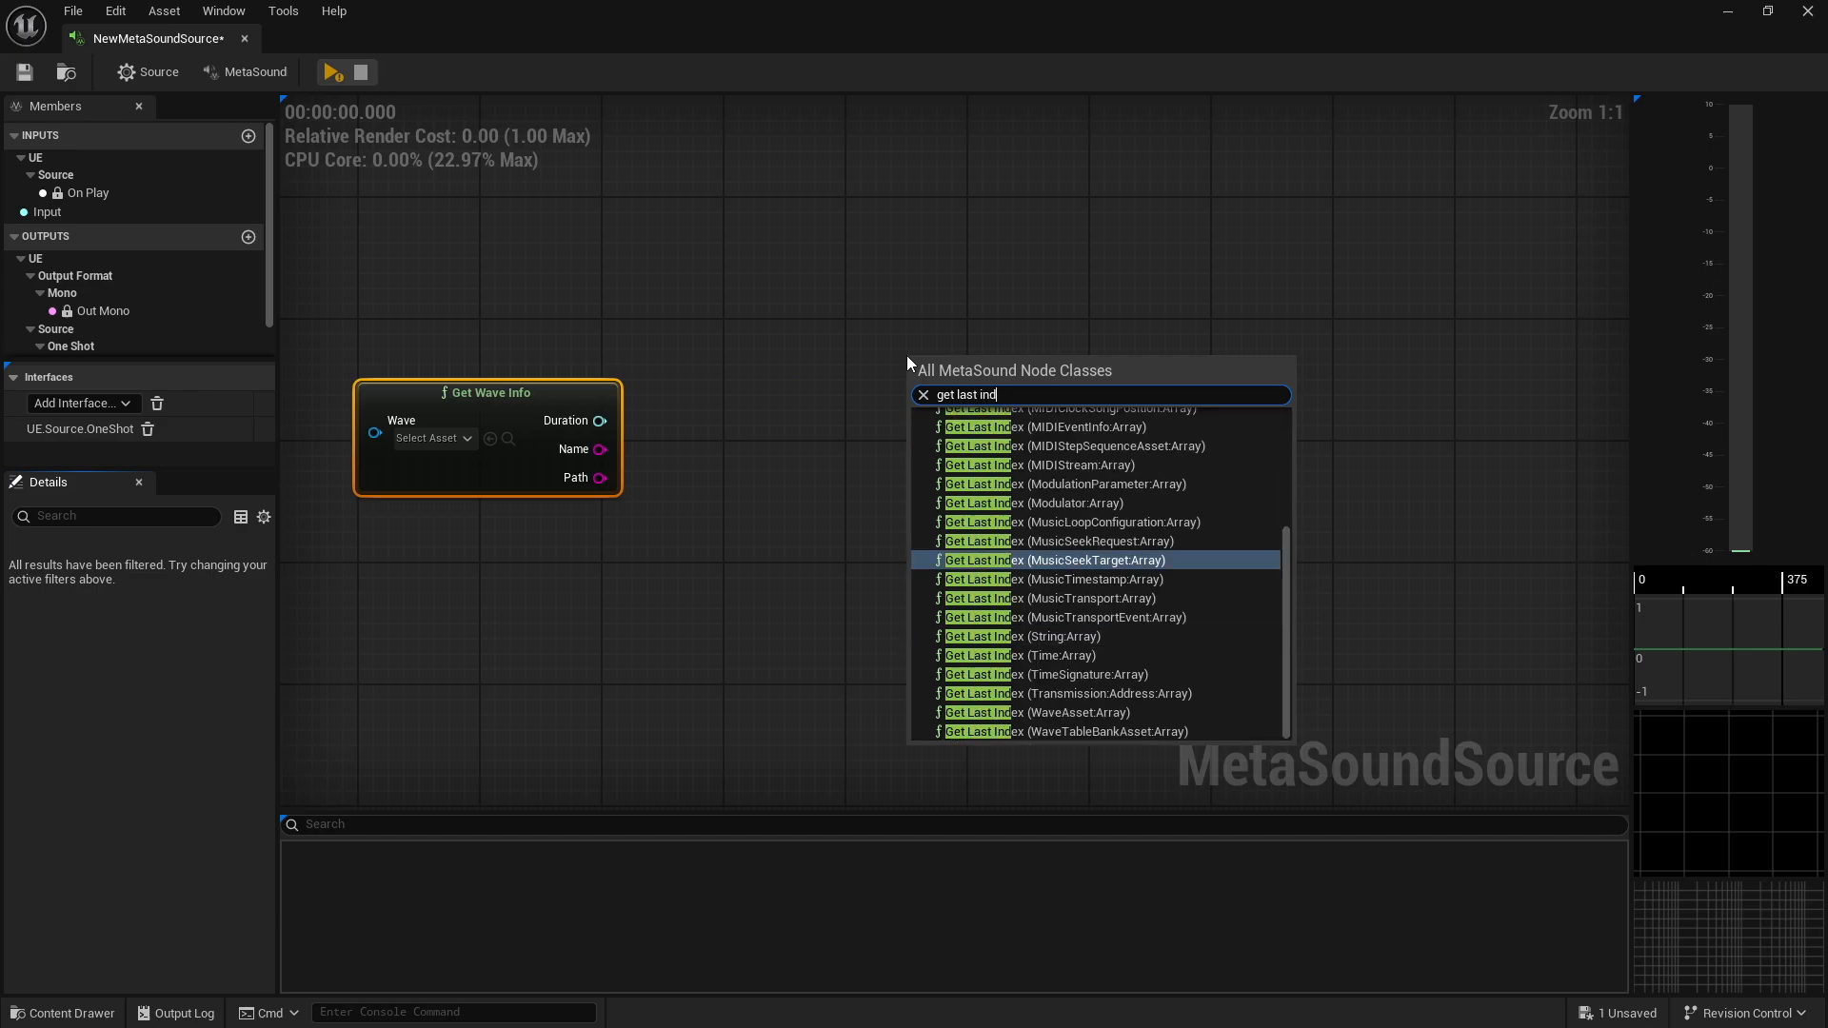
{"action": "type", "text": "ex"}
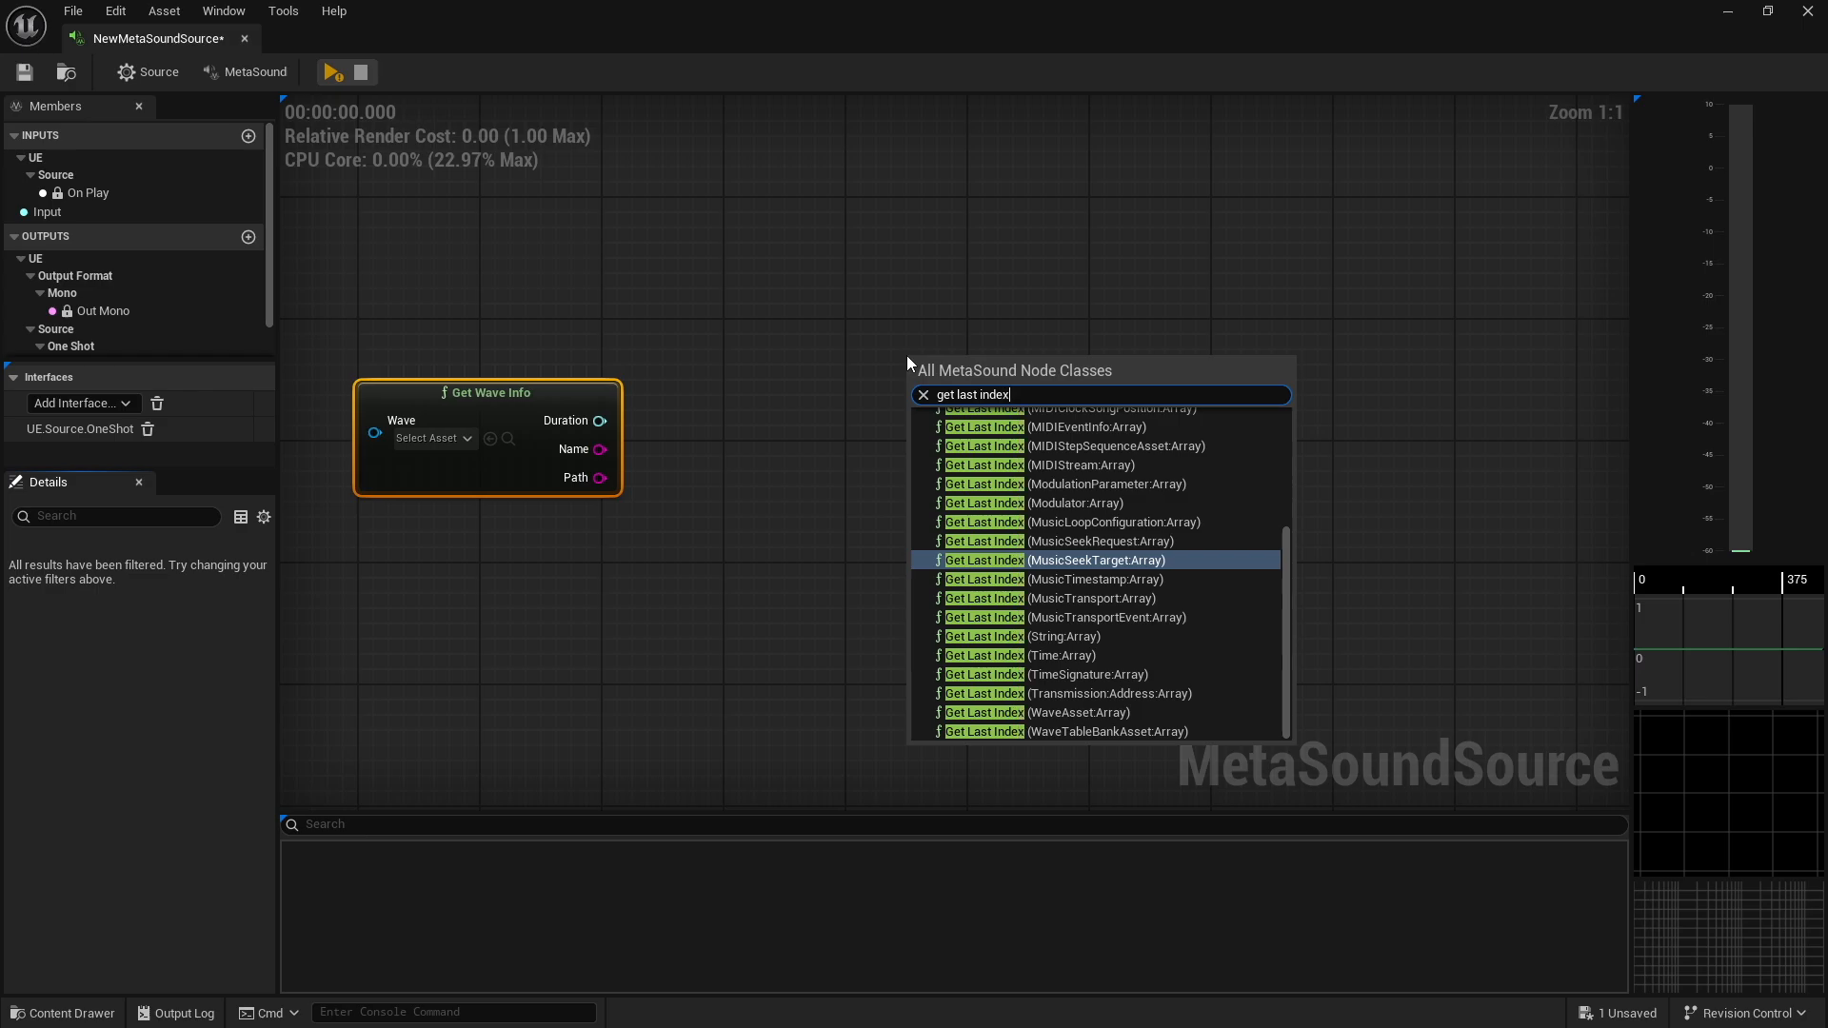
{"action": "left_click", "coordinate": [1057, 655]}
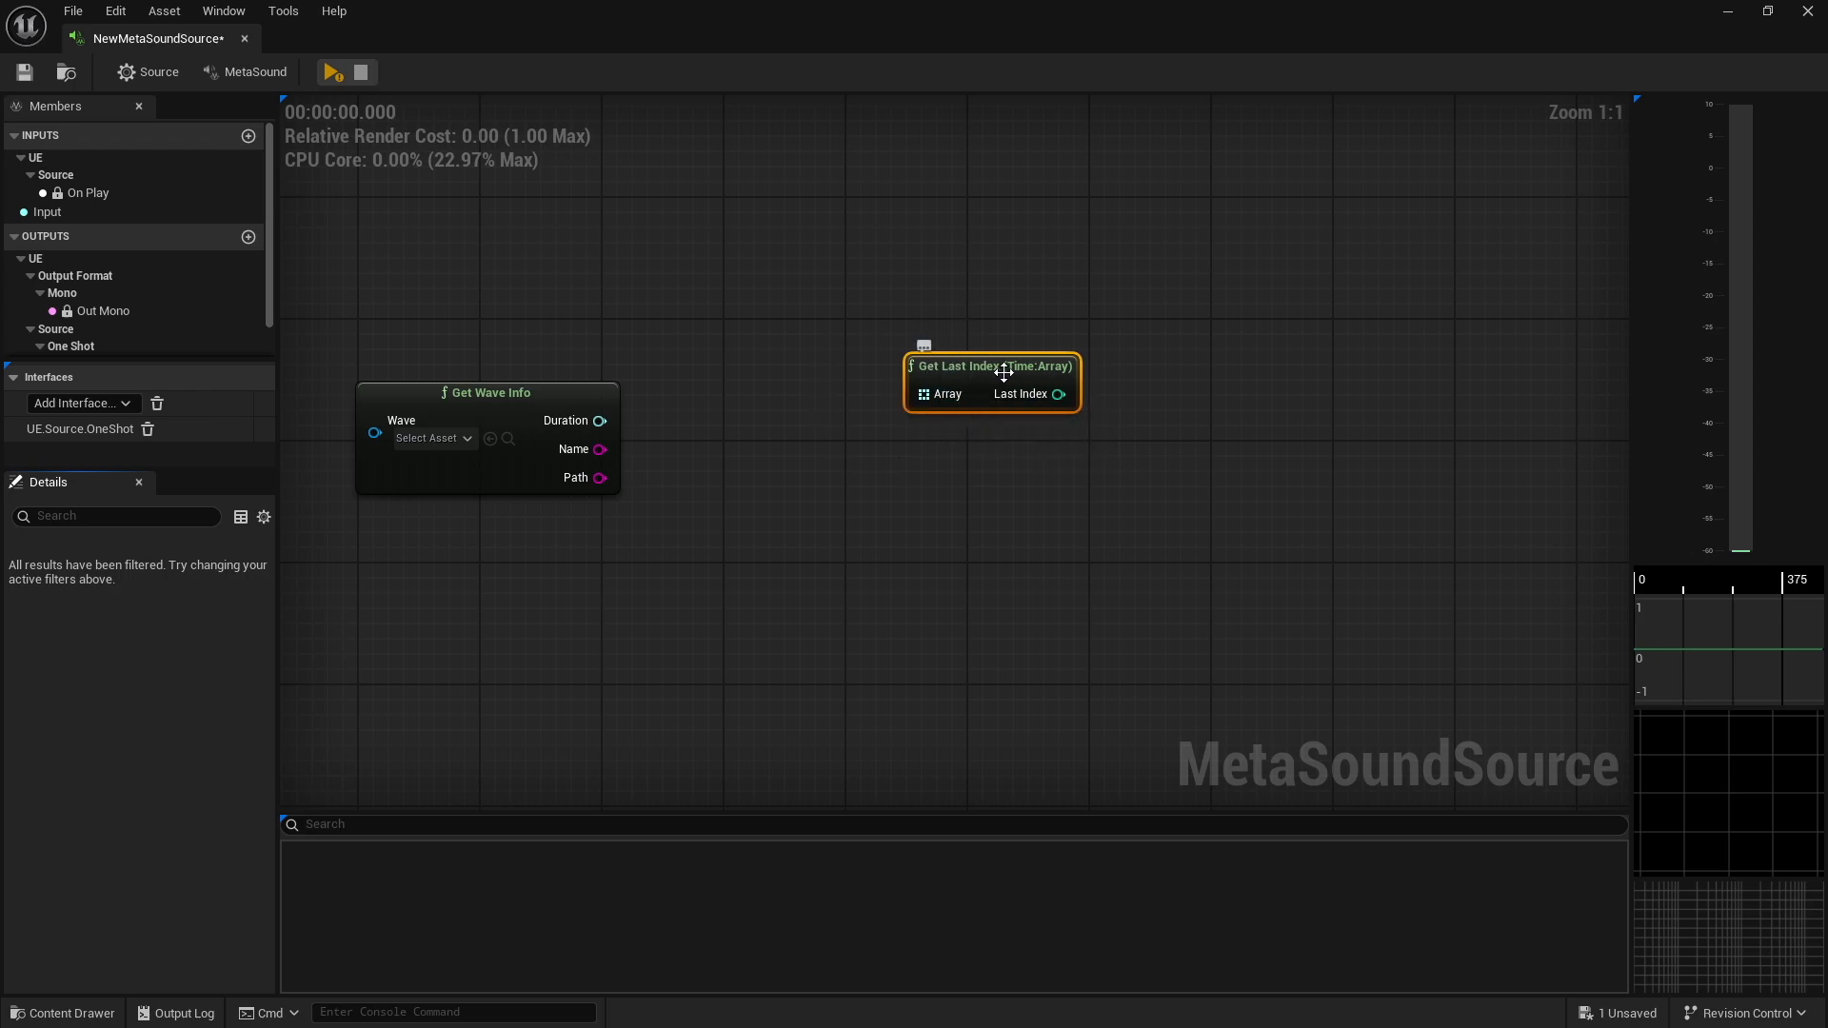
{"action": "left_click_drag", "start_coordinate": [993, 366], "coordinate": [952, 407]}
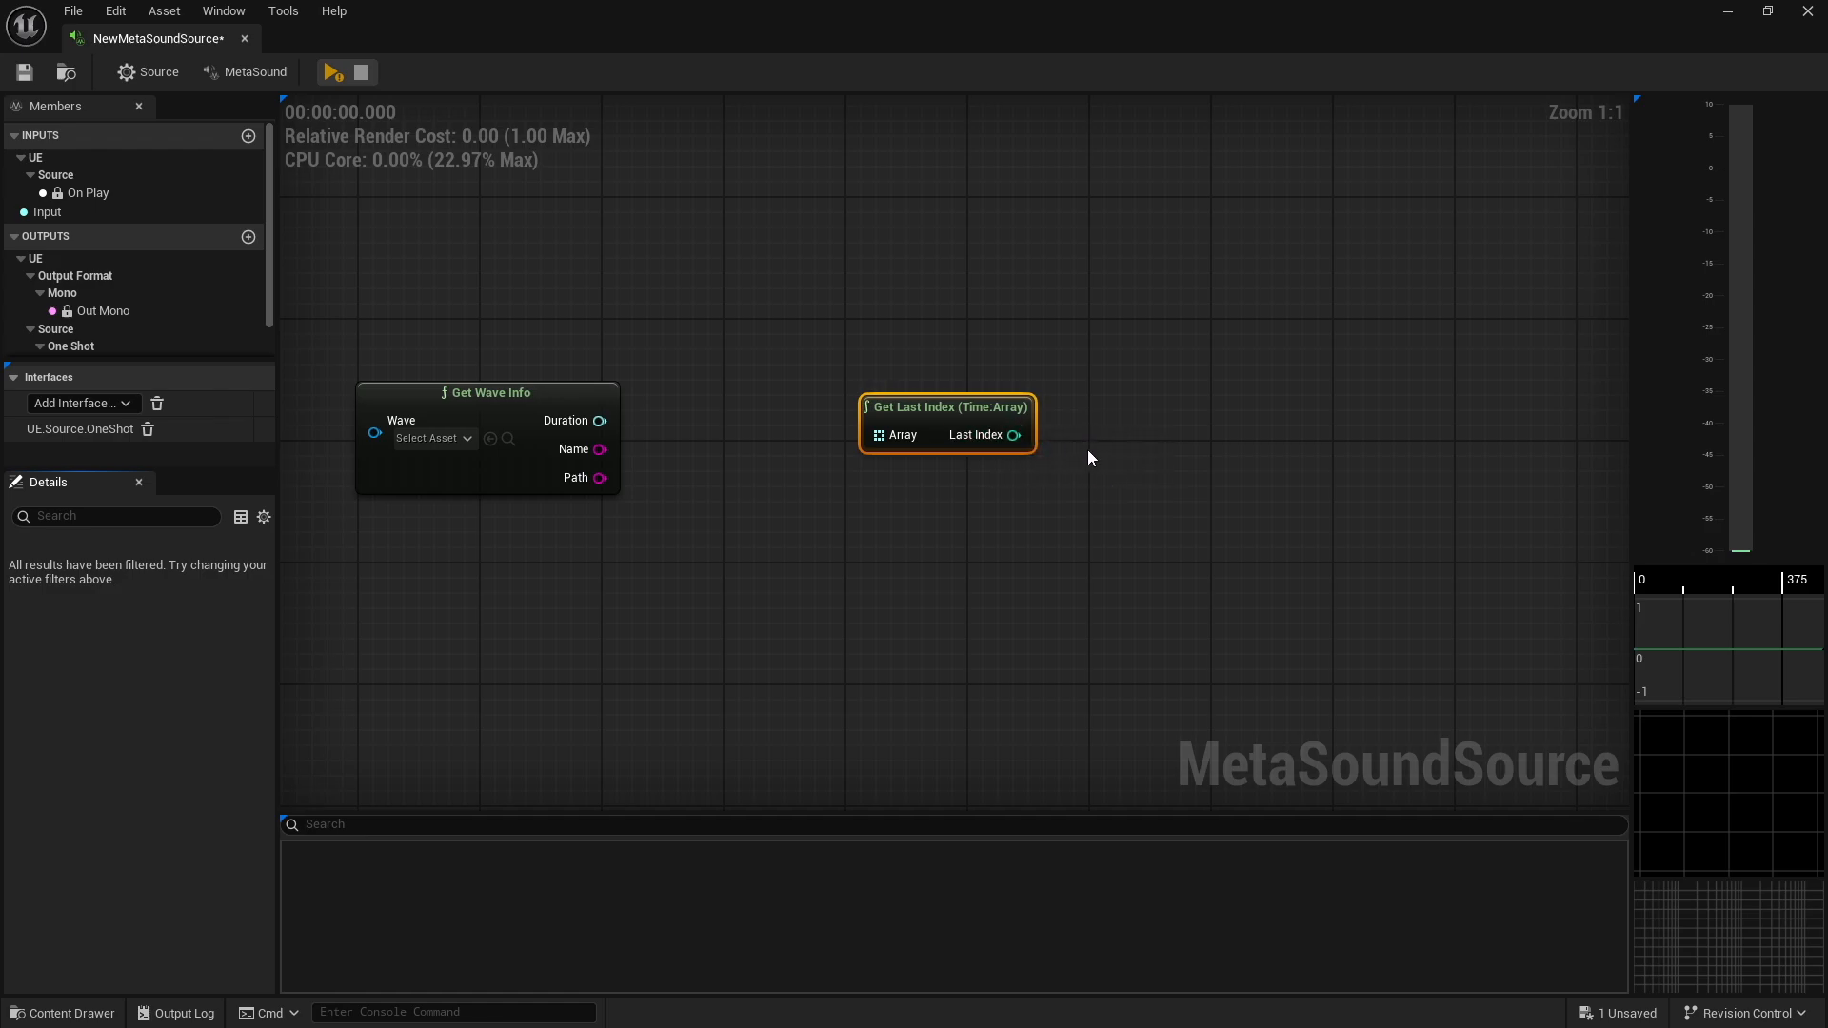
Add a Trigger Compare (MusicTimestamp) node to the right of Get Last Index and view its comparison types
{"action": "right_click", "coordinate": [1175, 409]}
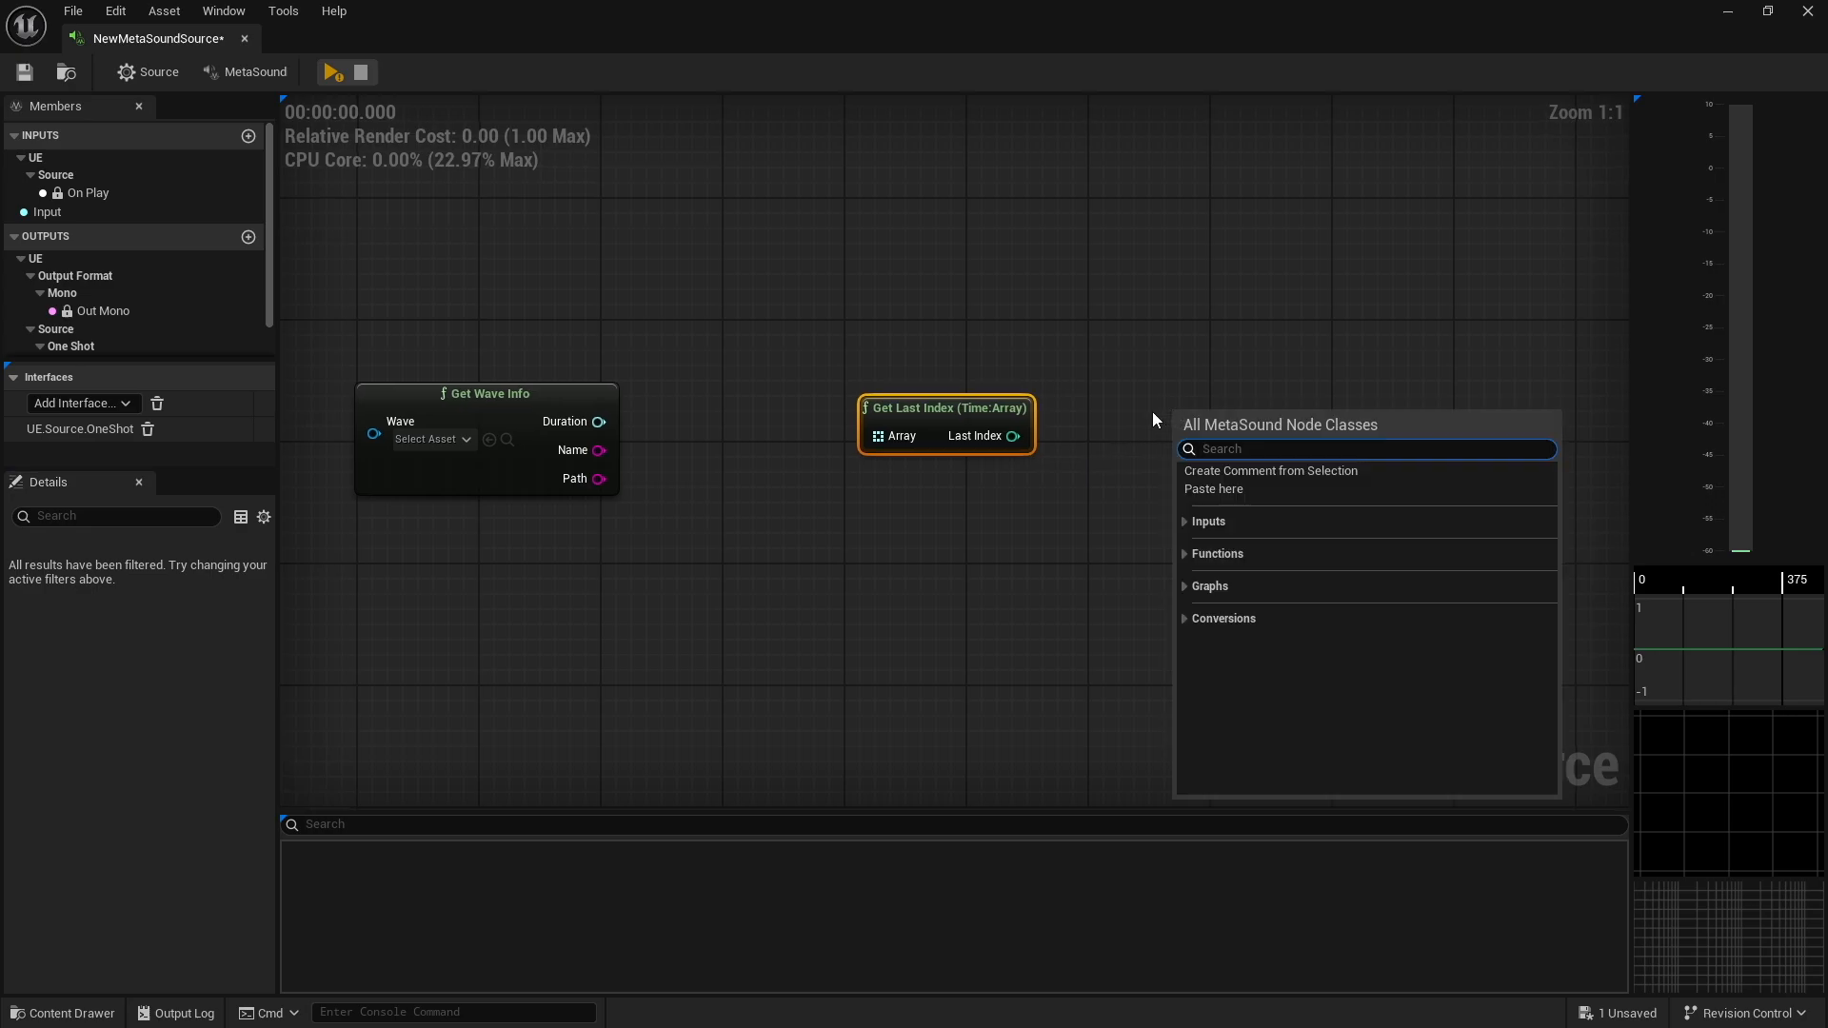
{"action": "type", "text": "trigger"}
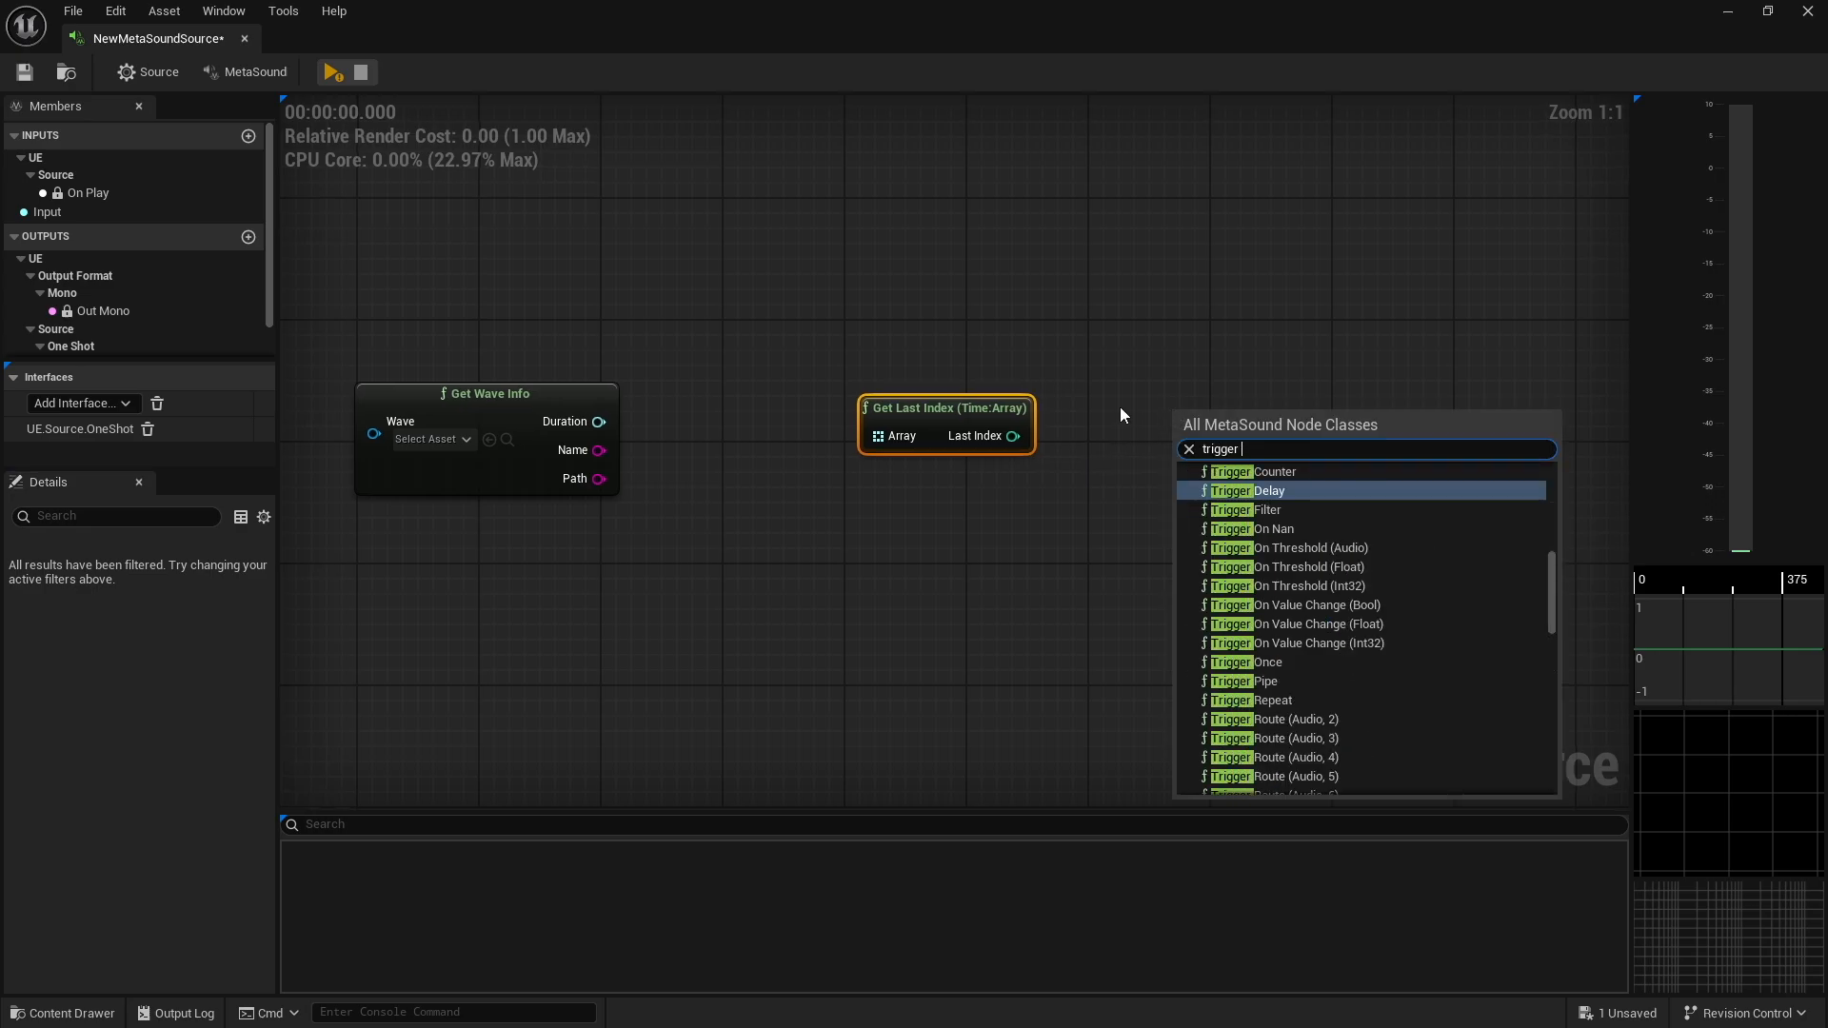
{"action": "type", "text": " com"}
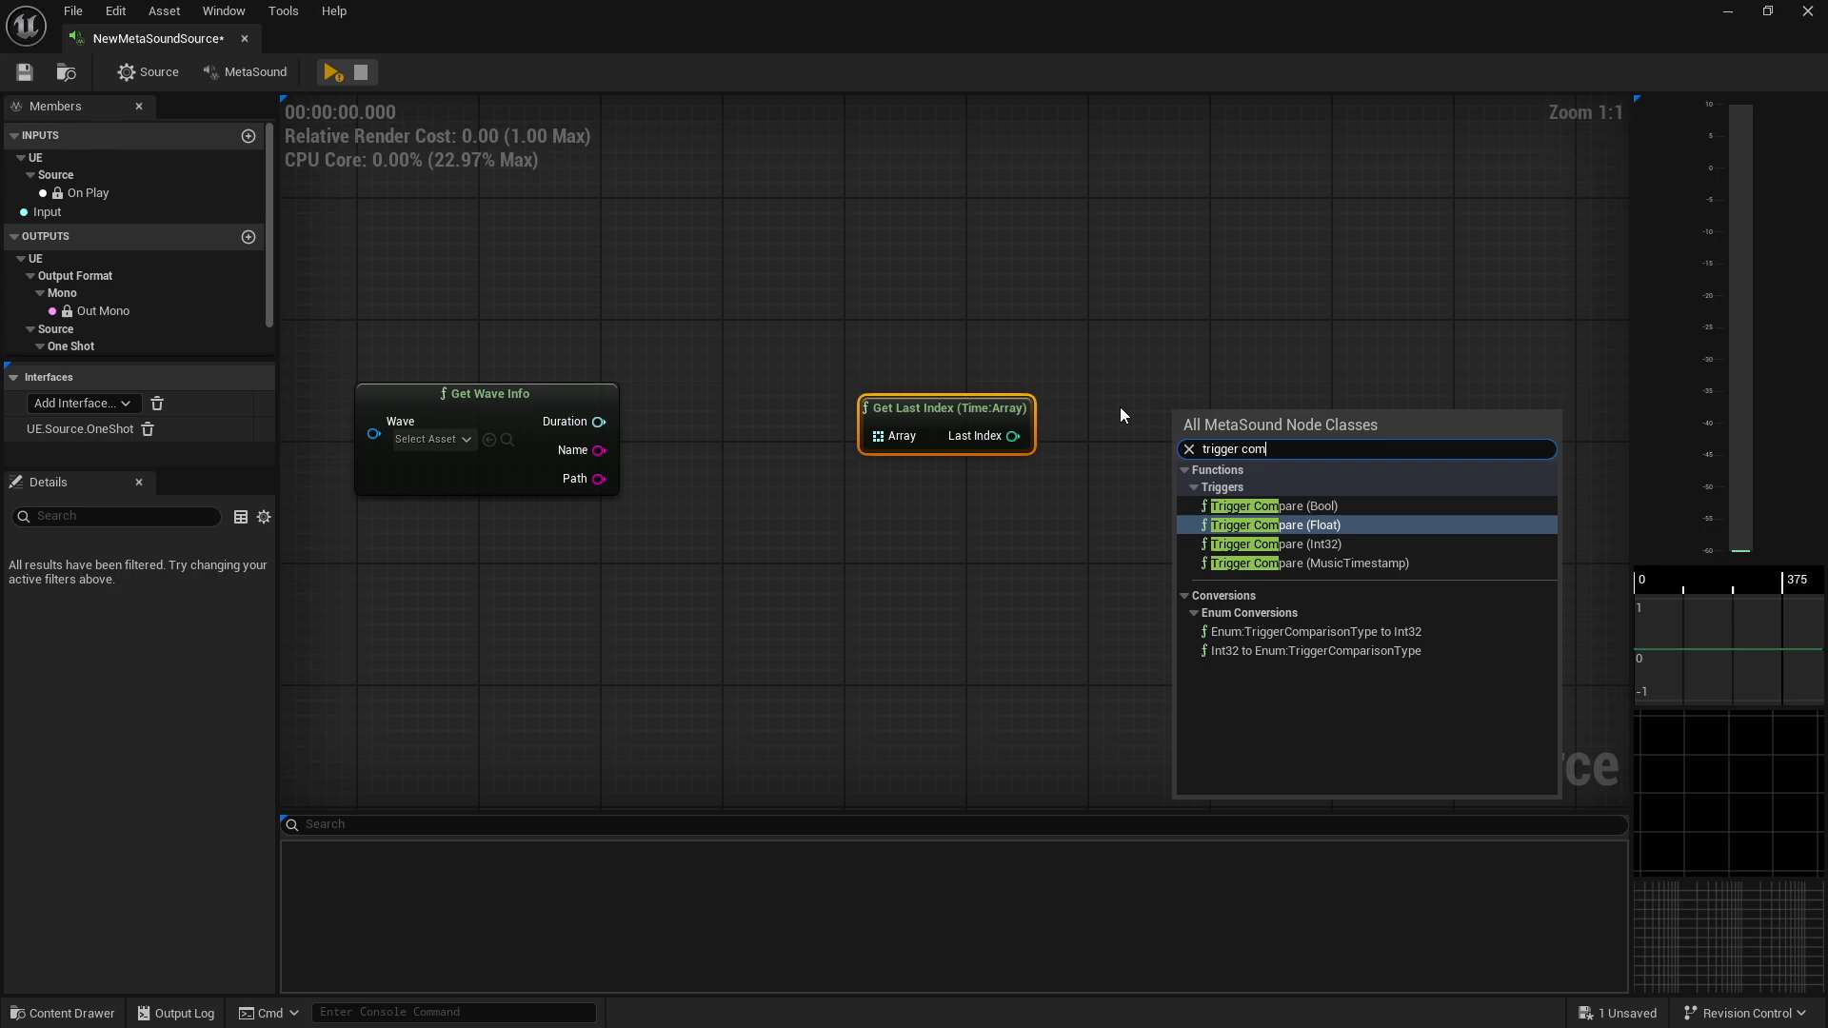
{"action": "left_click", "coordinate": [1380, 563]}
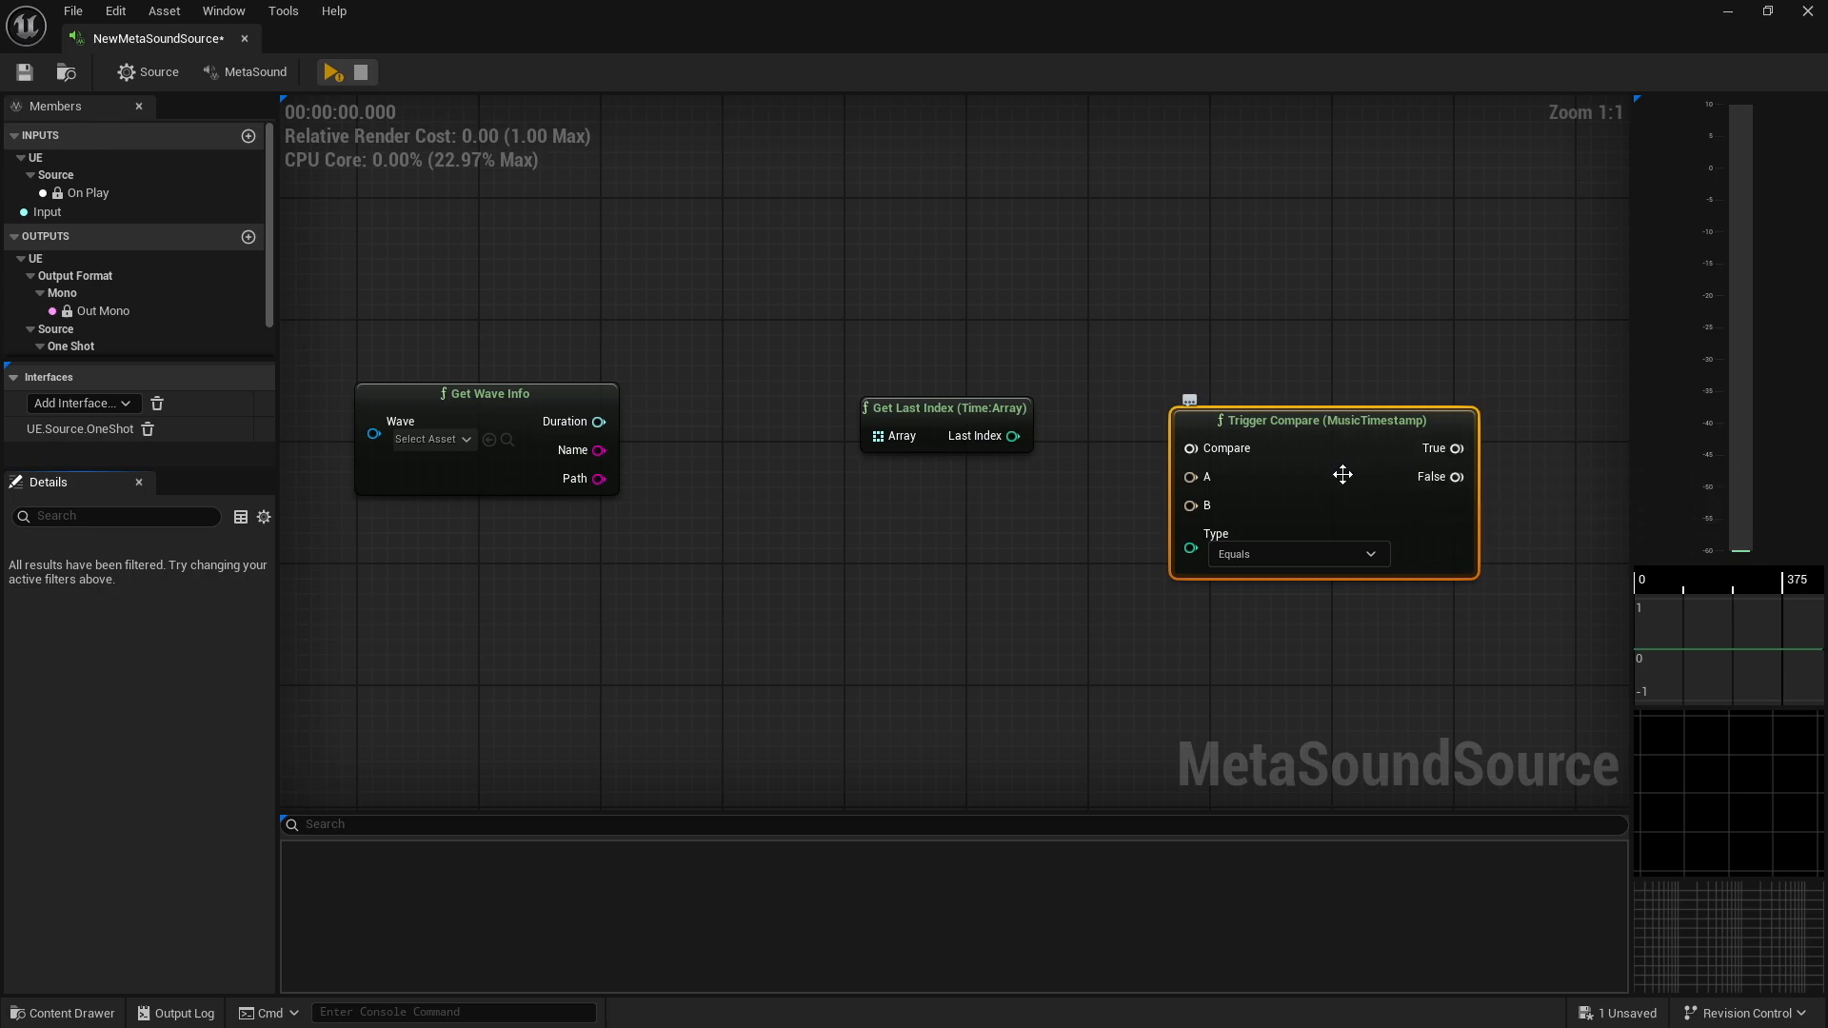
{"action": "left_click", "coordinate": [1294, 556]}
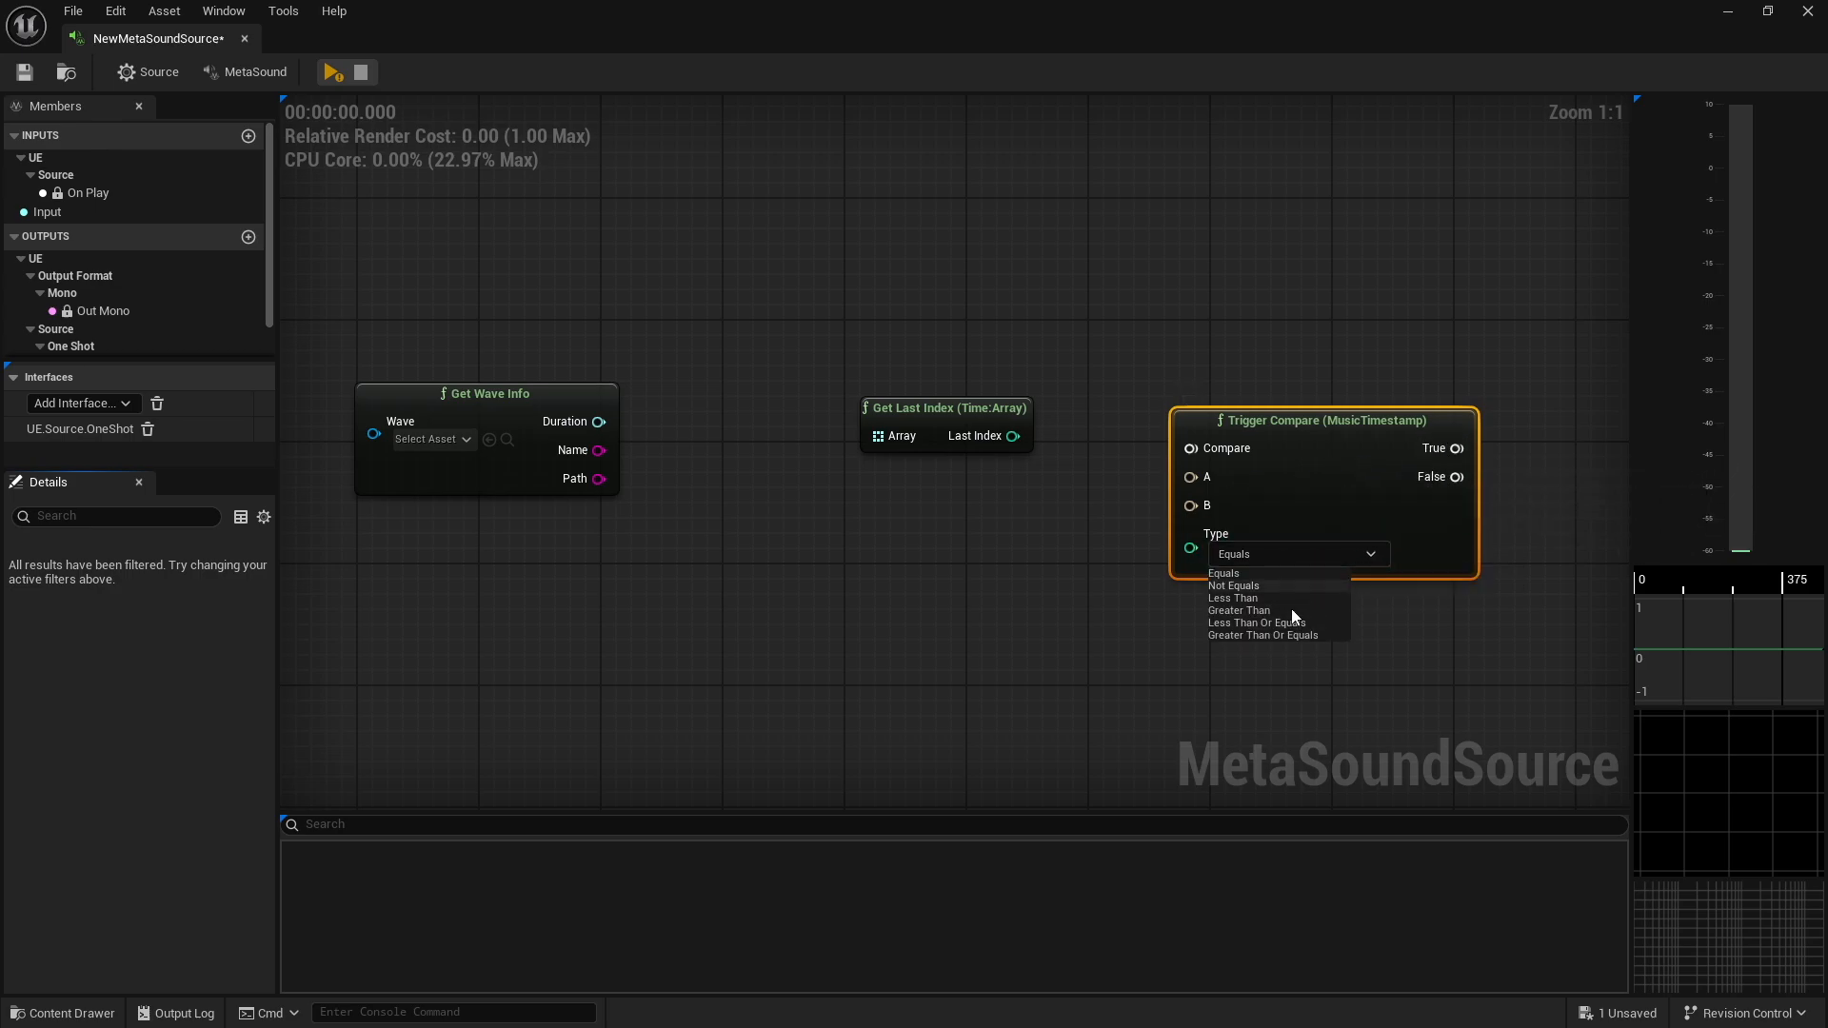
{"action": "left_click", "coordinate": [1294, 507]}
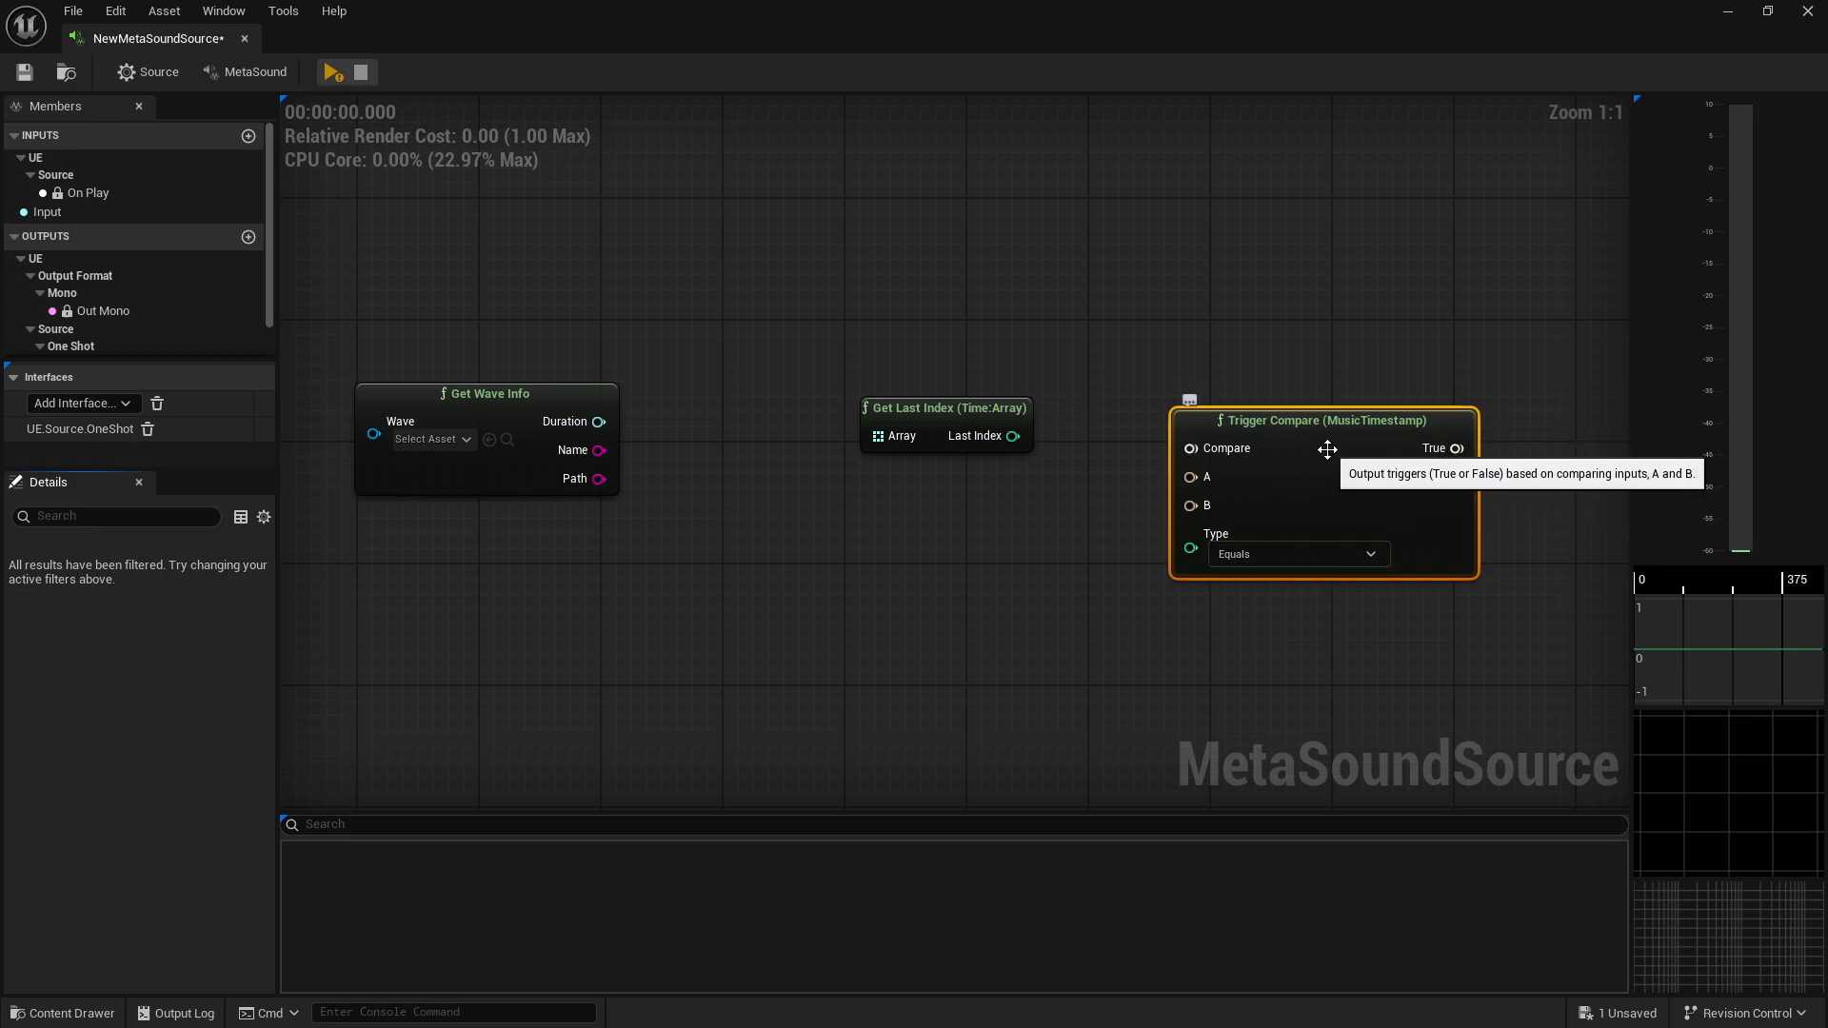
Add a Plate Reverb (Stereo) node to the right of Trigger Compare and expand its advanced inputs
{"action": "right_click_drag", "start_coordinate": [1363, 354], "coordinate": [433, 248]}
{"action": "right_click", "coordinate": [936, 336]}
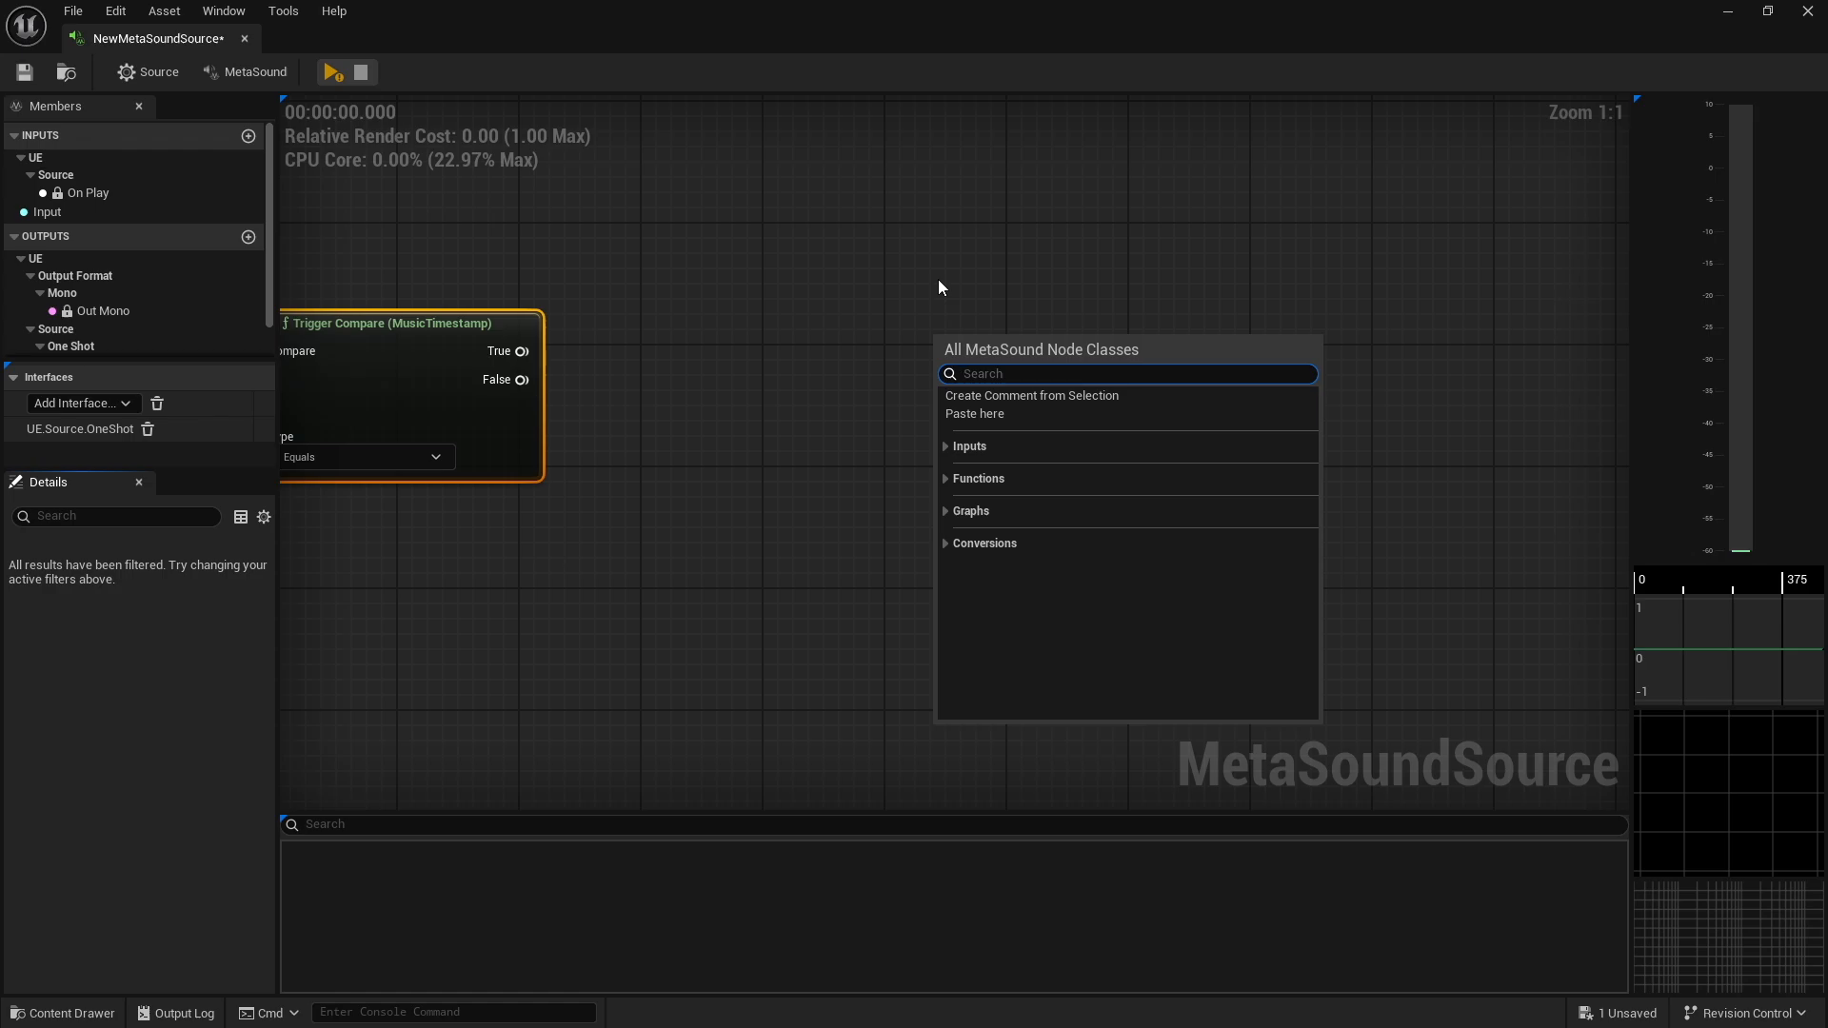
{"action": "type", "text": "rev"}
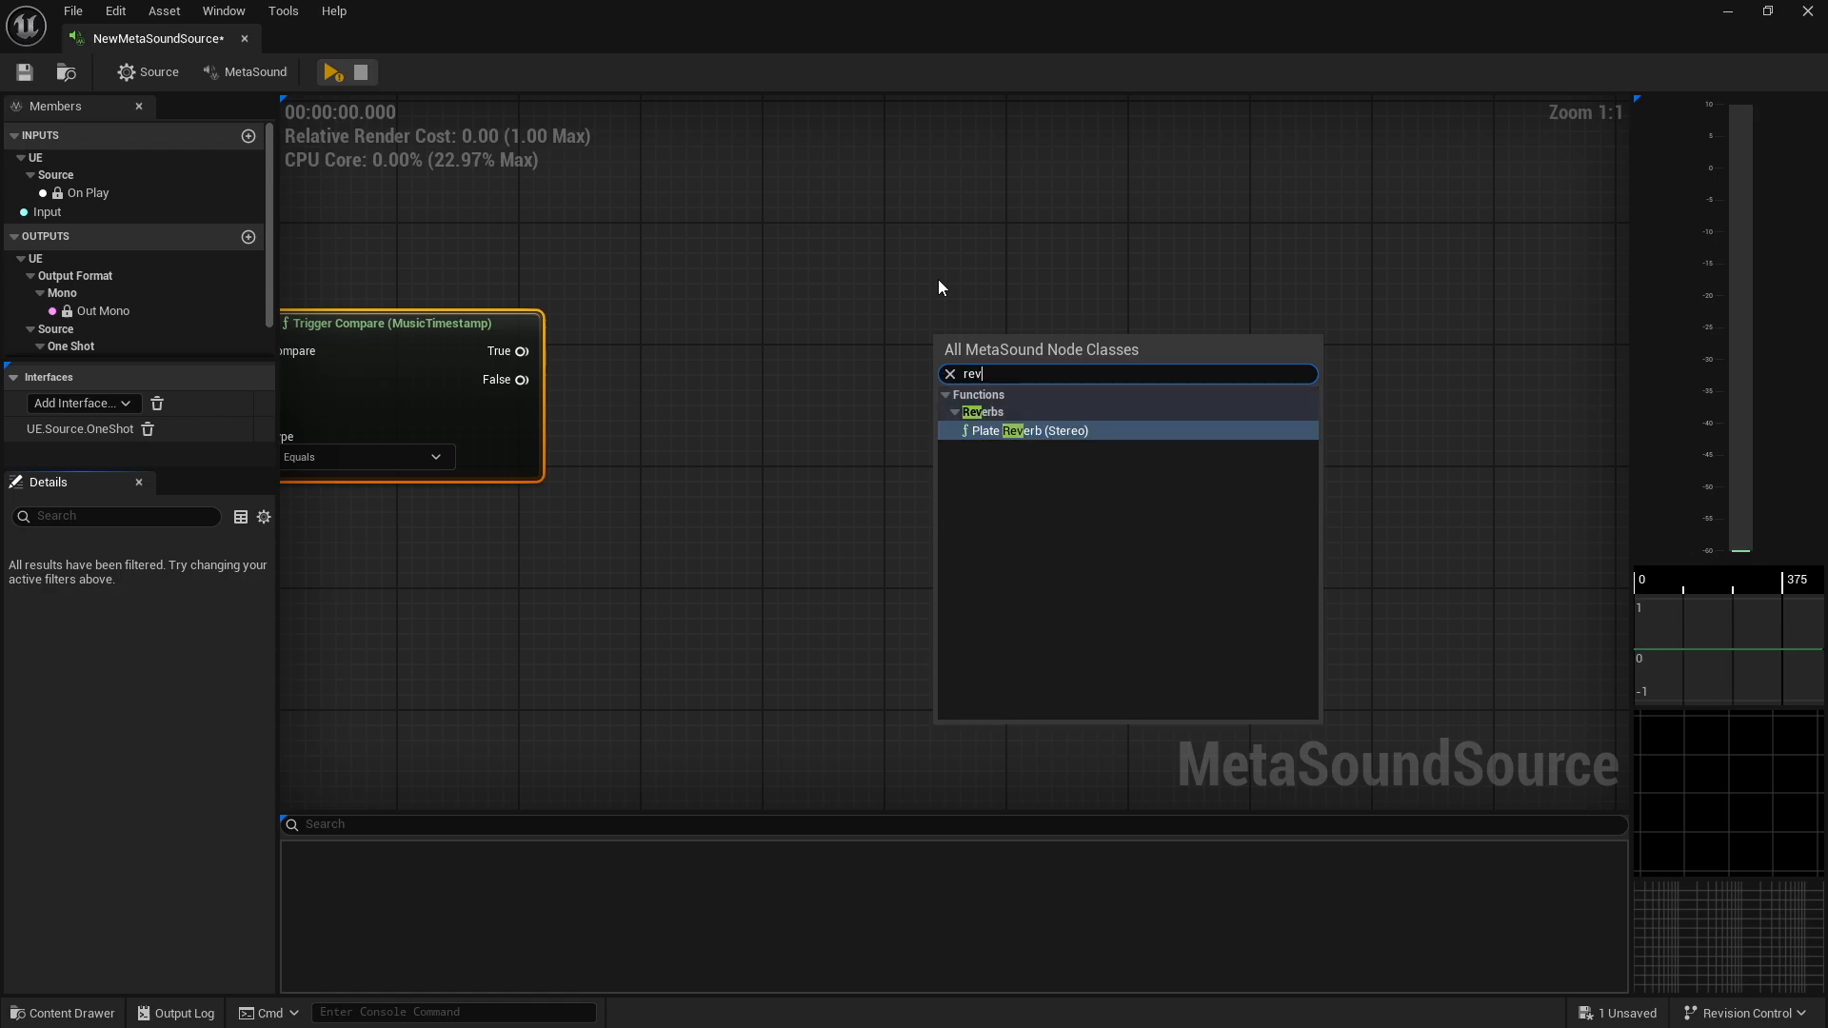
{"action": "left_click", "coordinate": [1046, 431]}
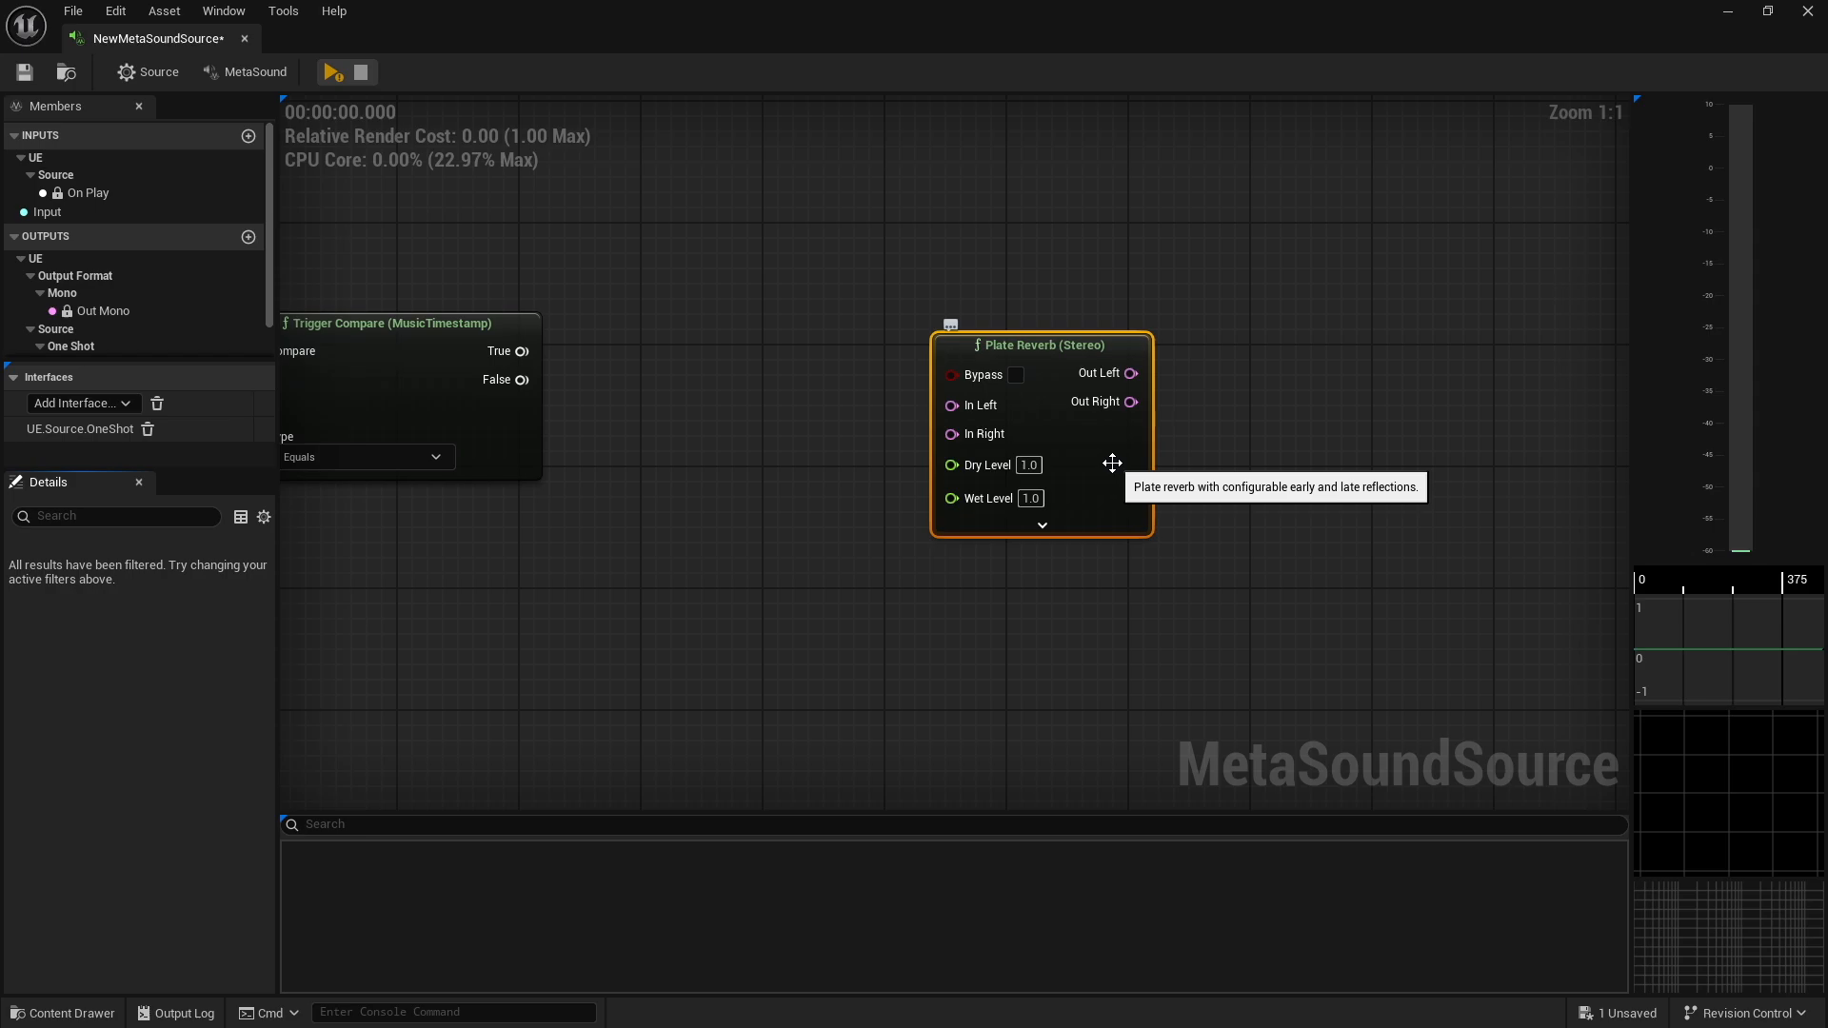
{"action": "left_click", "coordinate": [1042, 525]}
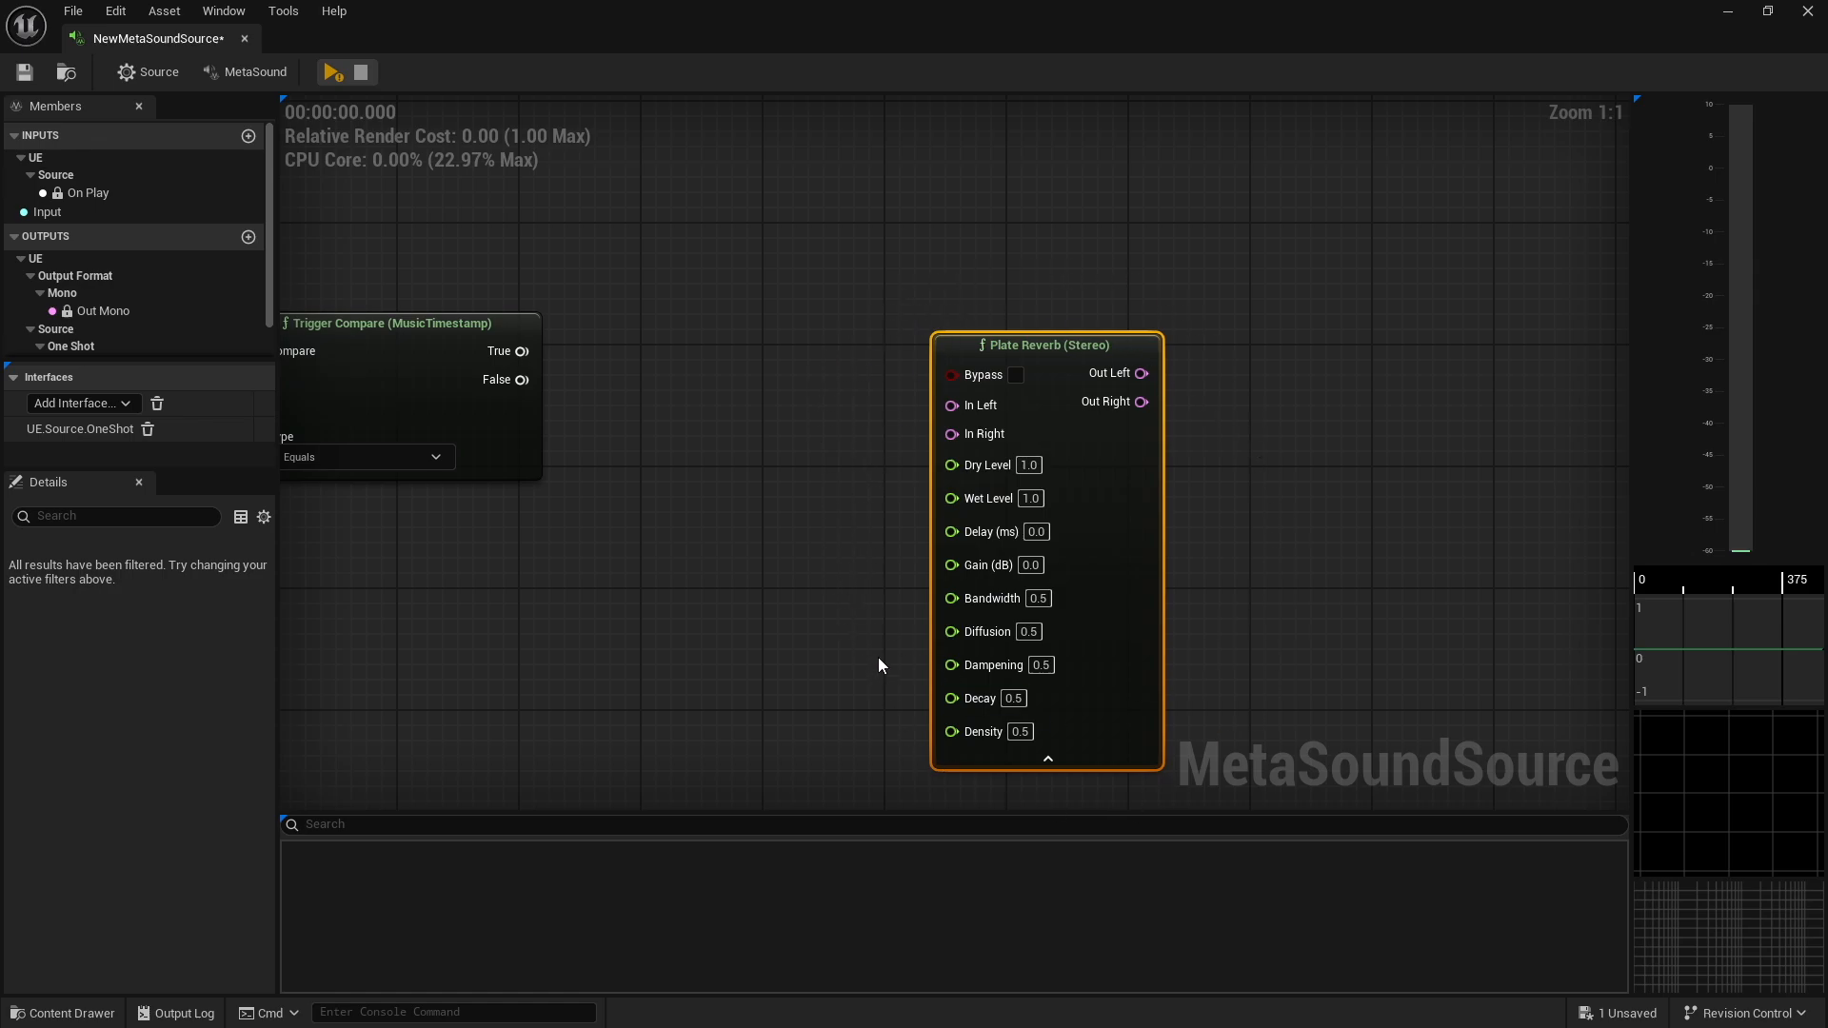
{"action": "right_click_drag", "start_coordinate": [1216, 653], "coordinate": [1054, 563]}
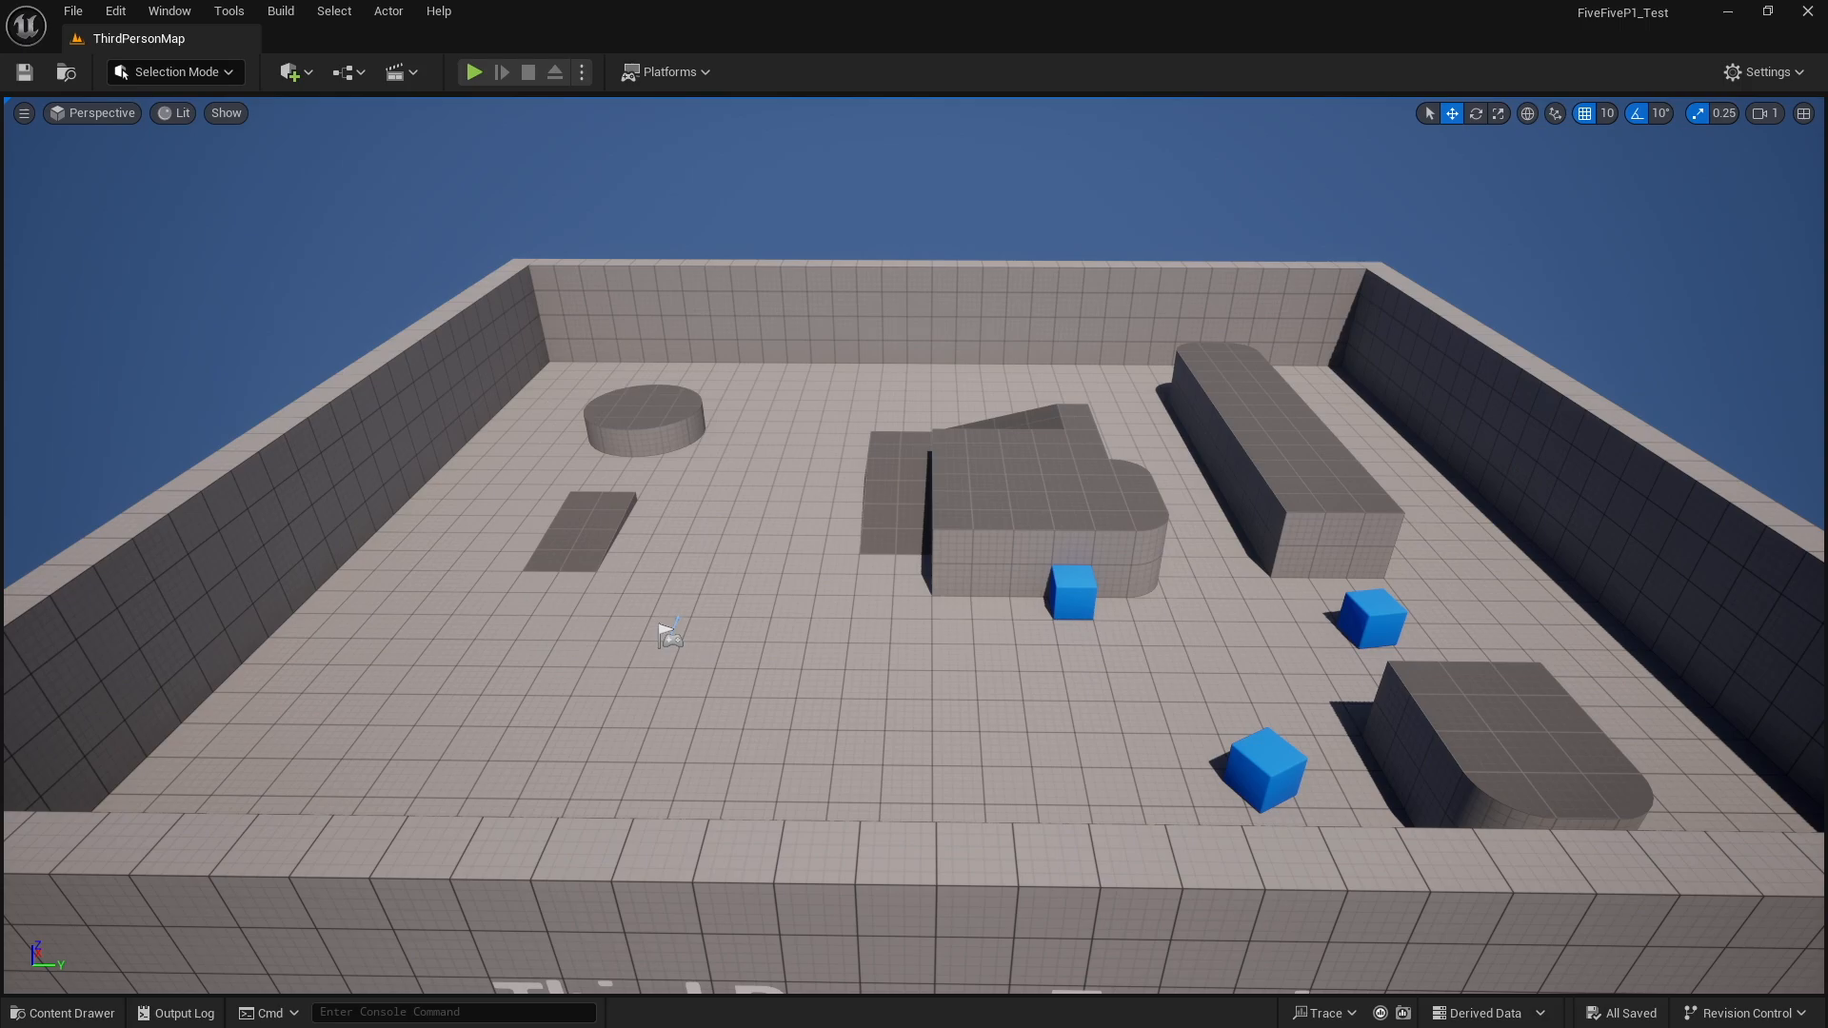
Place NewMetaSoundSource in the level and enable its High Pass Filter Frequency override, leaving the Low Pass override off
{"action": "left_click_drag", "start_coordinate": [1231, 397], "coordinate": [1010, 402]}
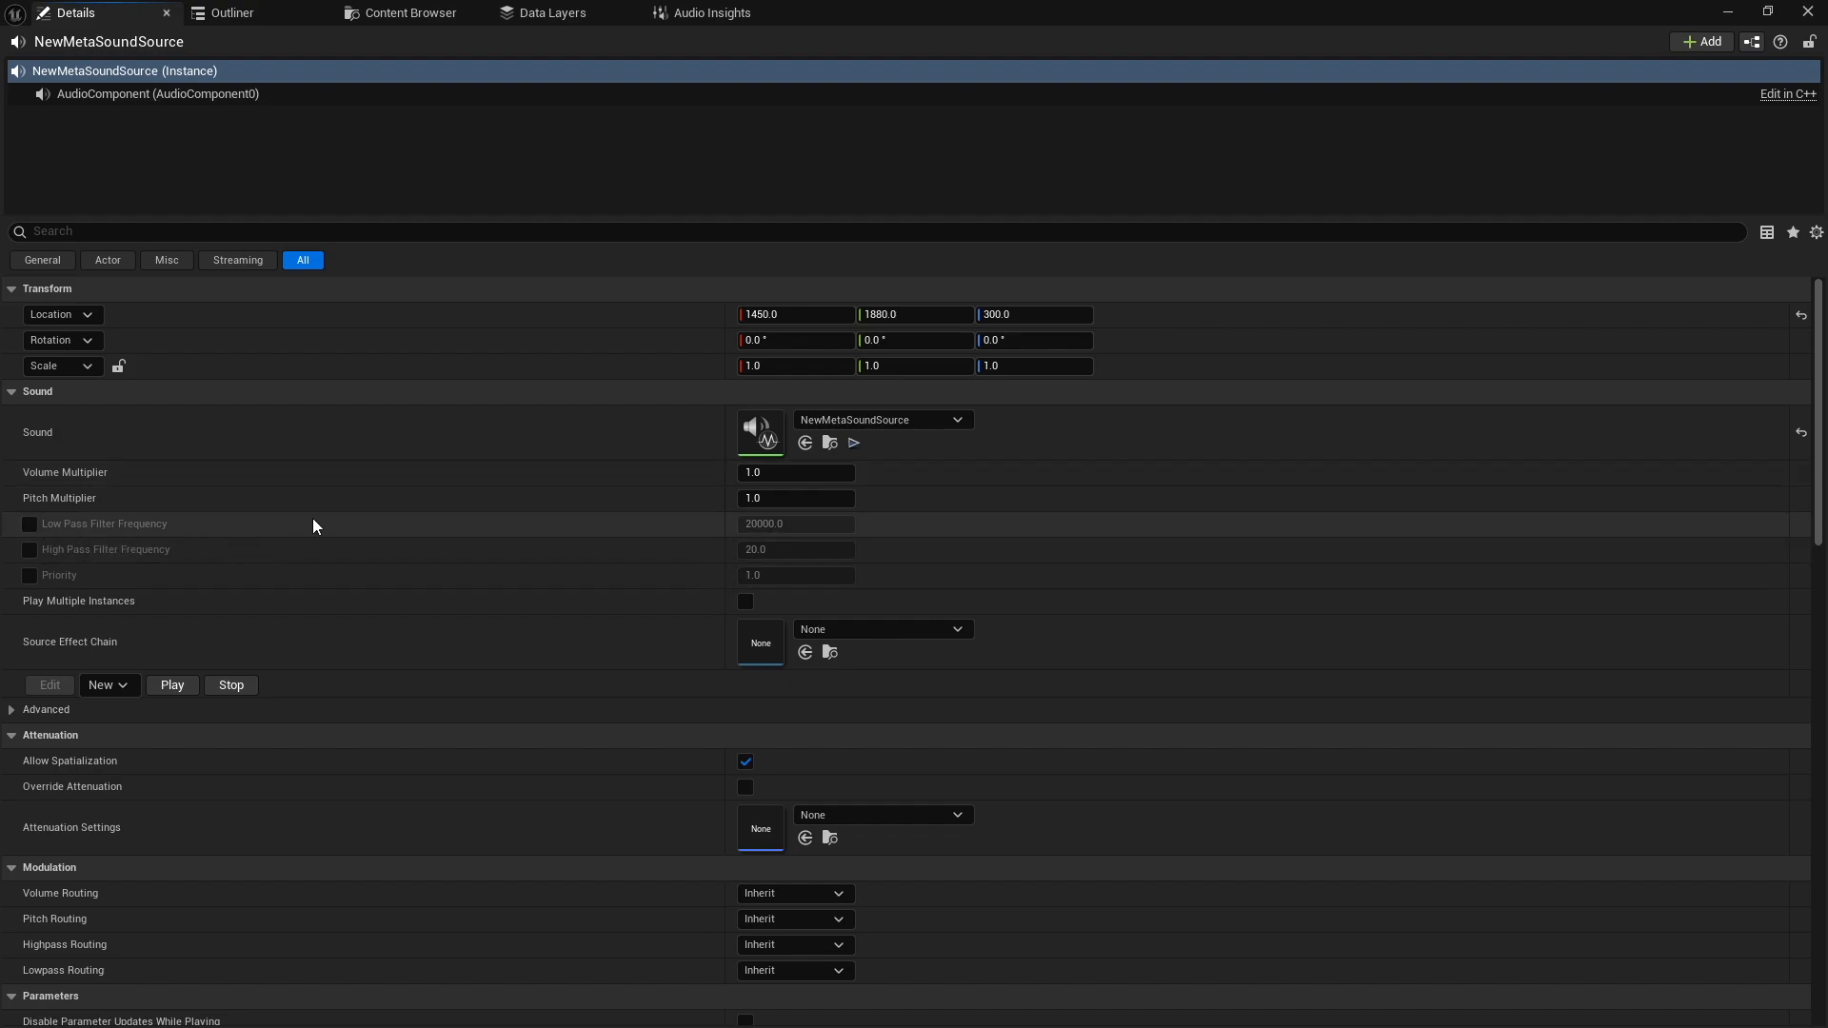
{"action": "left_click", "coordinate": [30, 525]}
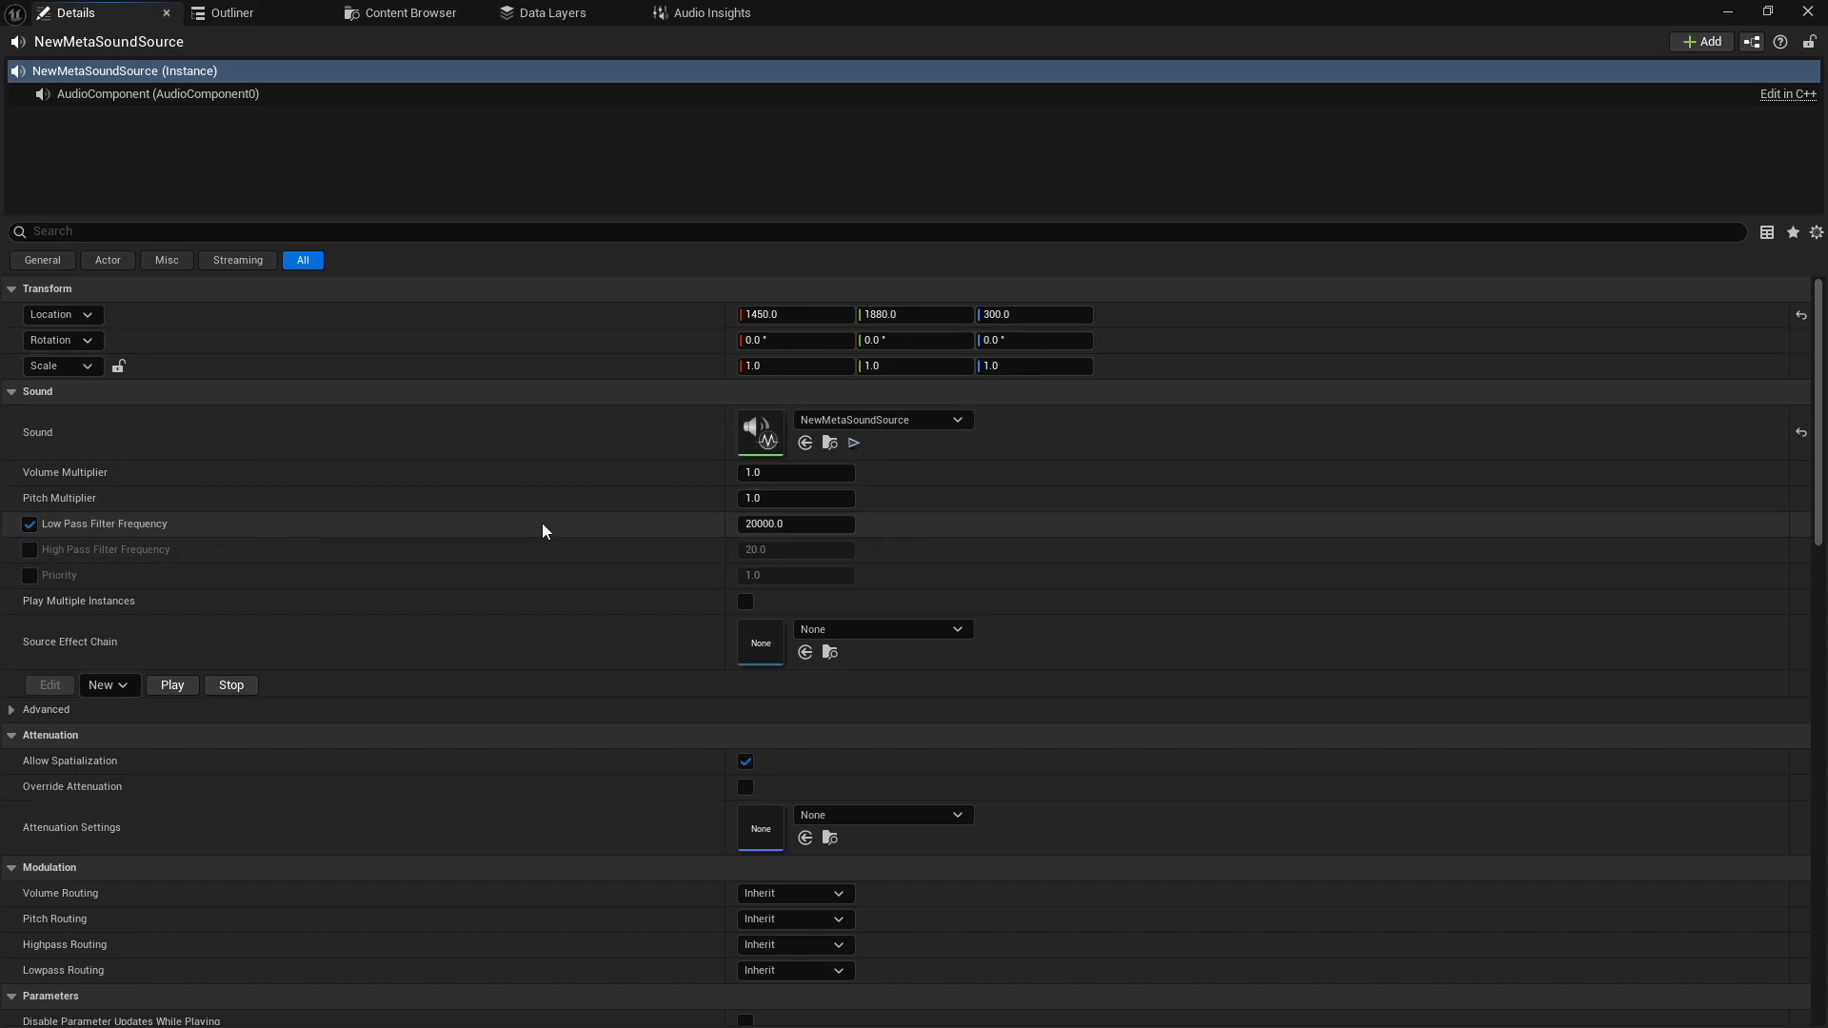
{"action": "left_click", "coordinate": [31, 526]}
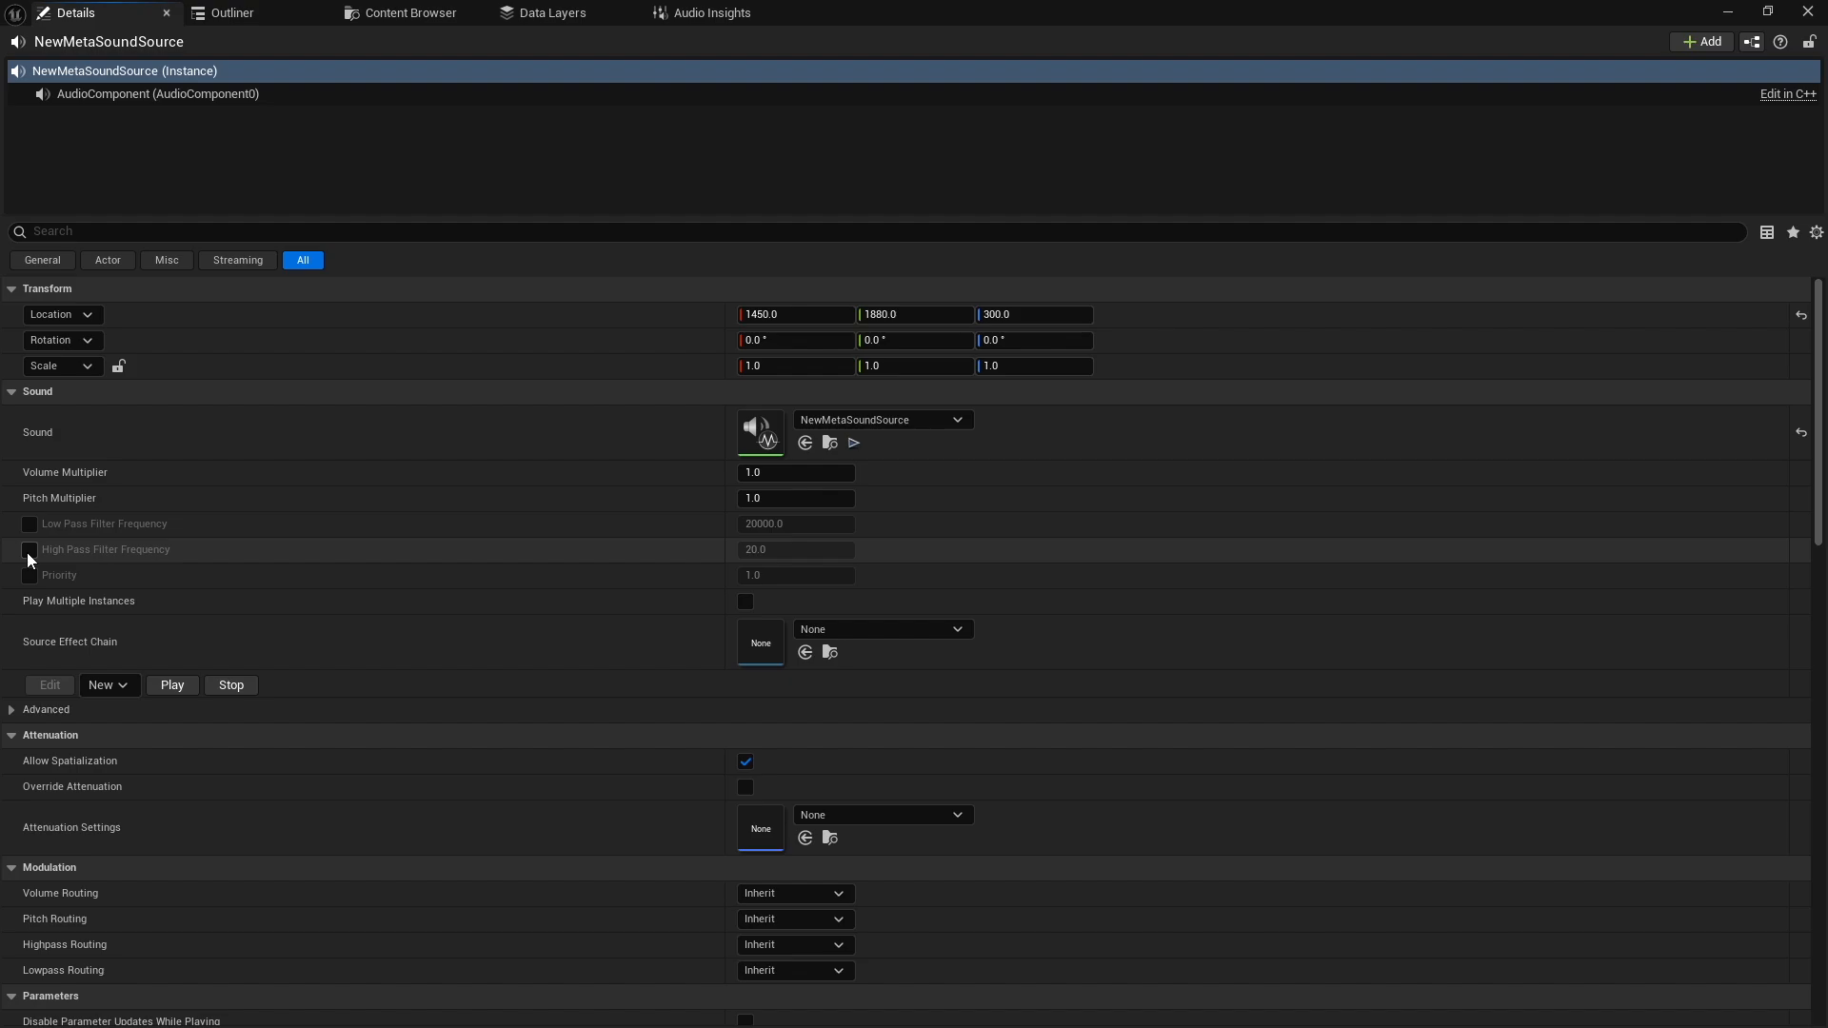
{"action": "left_click", "coordinate": [29, 550]}
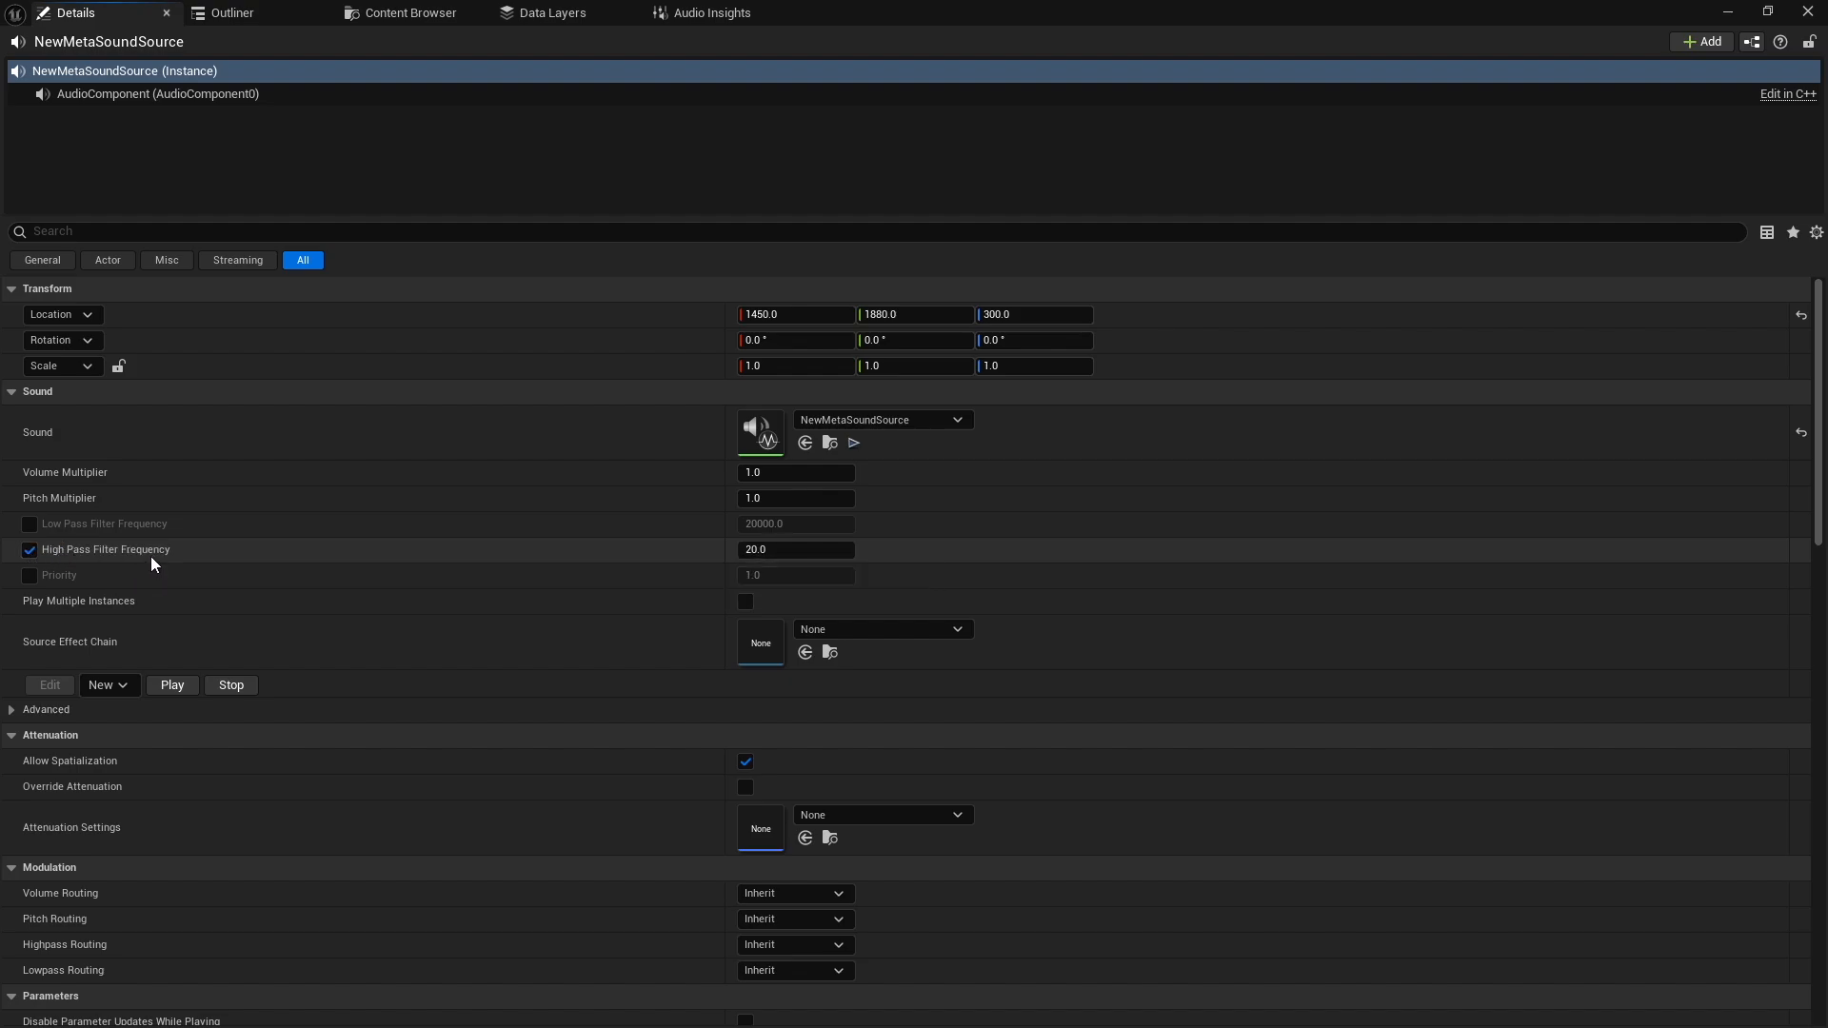